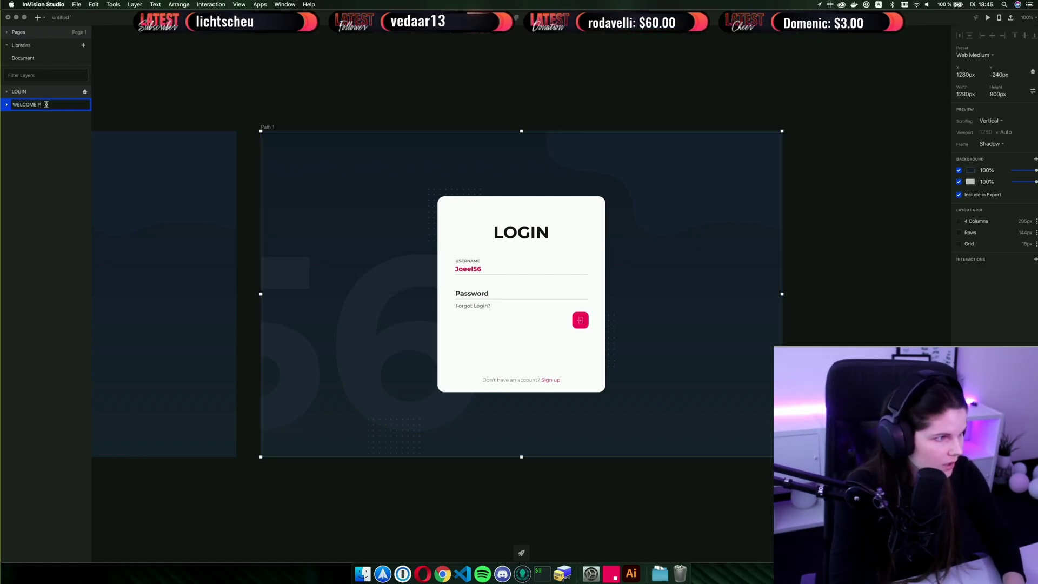
Finish renaming the second artboard as WELCOME PAGE.
{"action": "type", "text": "AGE"}
{"action": "key", "text": "Return"}
{"action": "left_click", "coordinate": [458, 214]}
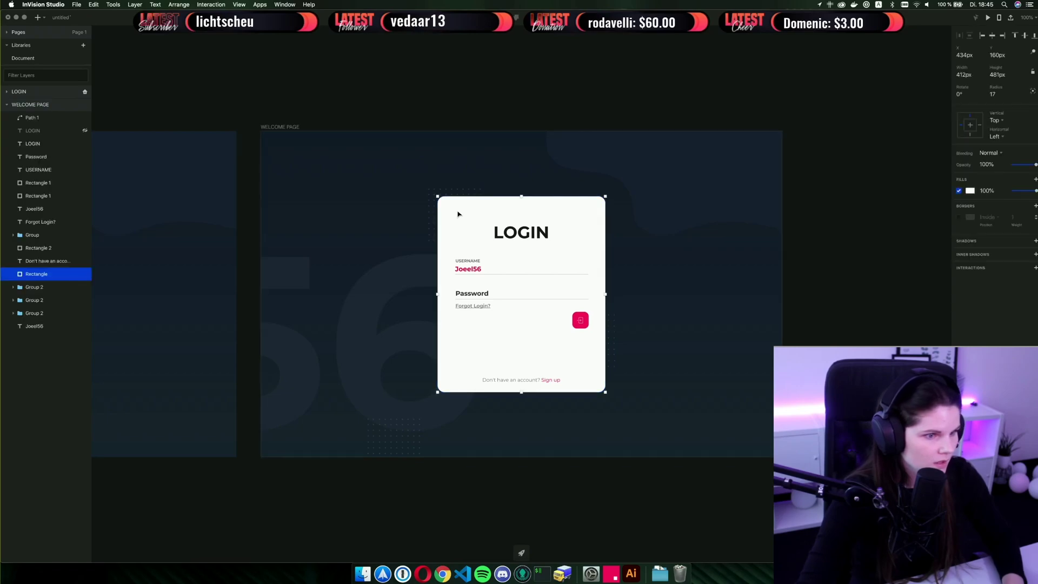
{"action": "left_click", "coordinate": [514, 234]}
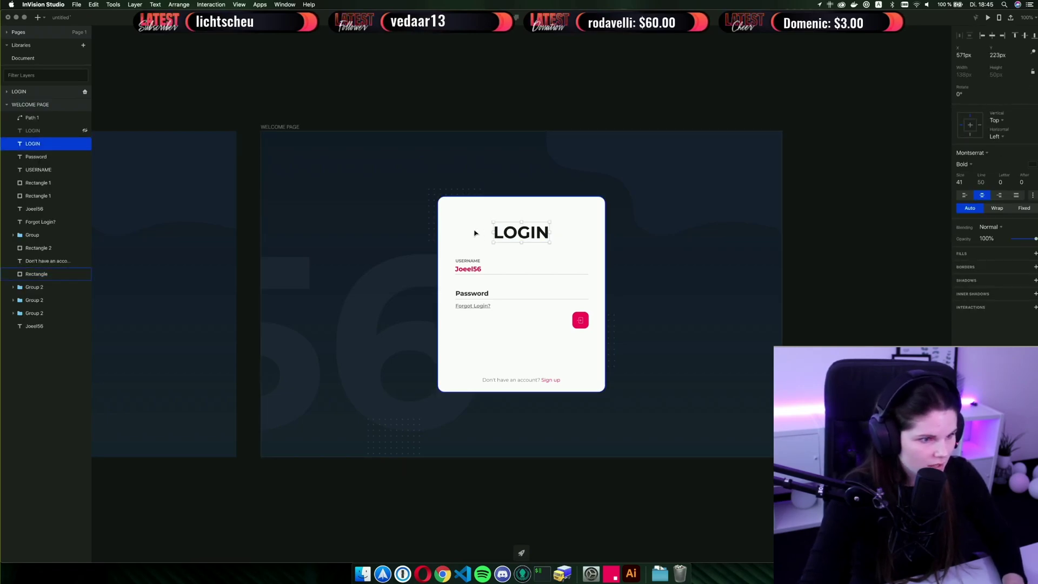
{"action": "left_click", "coordinate": [474, 230]}
{"action": "left_click", "coordinate": [427, 187]}
{"action": "left_click", "coordinate": [432, 193]}
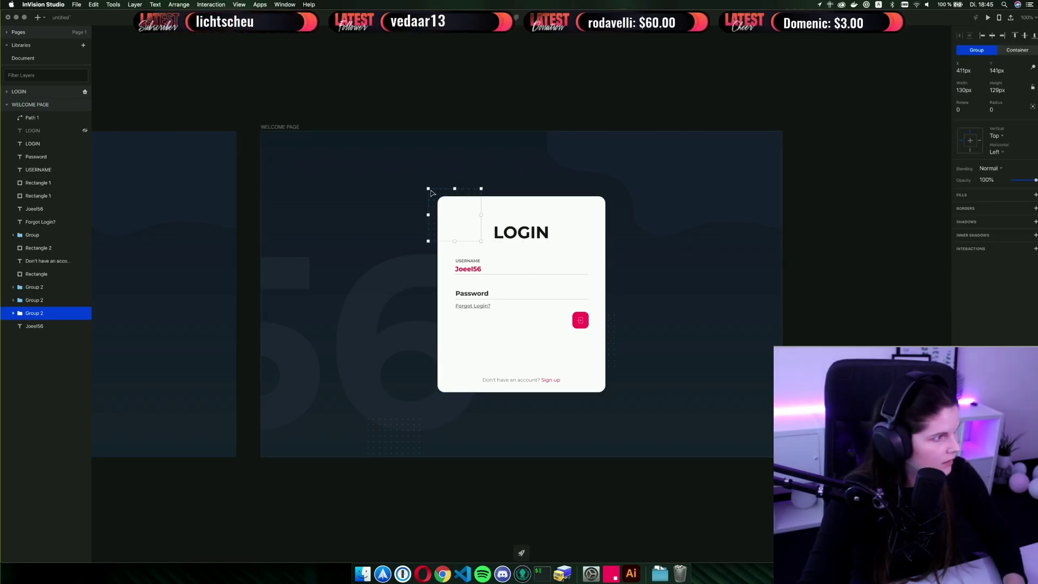
Hide the oversized username text behind the card and delete the dot pattern at the card's lower-left corner.
{"action": "left_click", "coordinate": [82, 326]}
{"action": "left_click", "coordinate": [84, 327]}
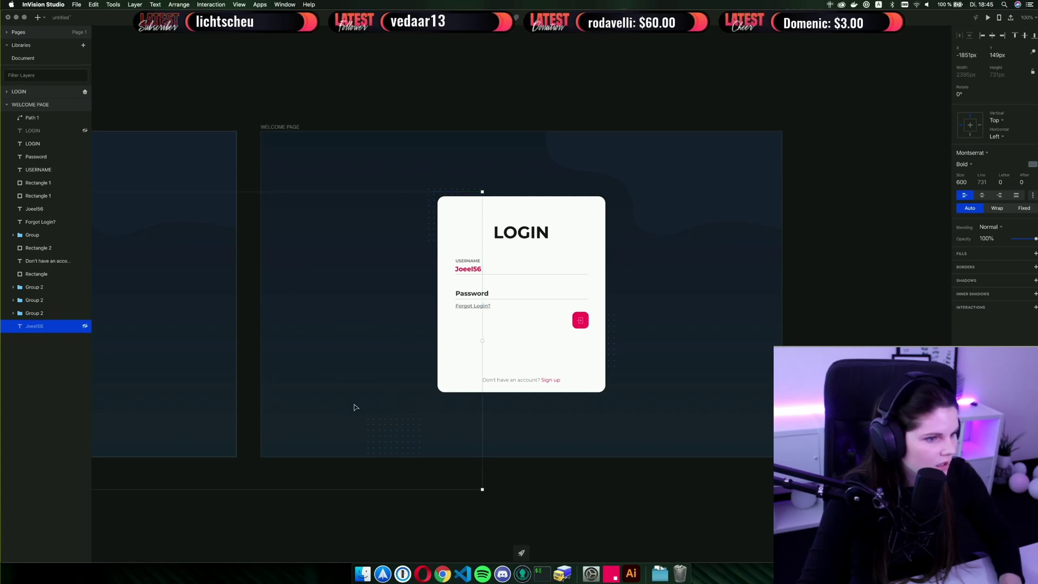
{"action": "left_click", "coordinate": [374, 424]}
{"action": "key", "text": "Delete"}
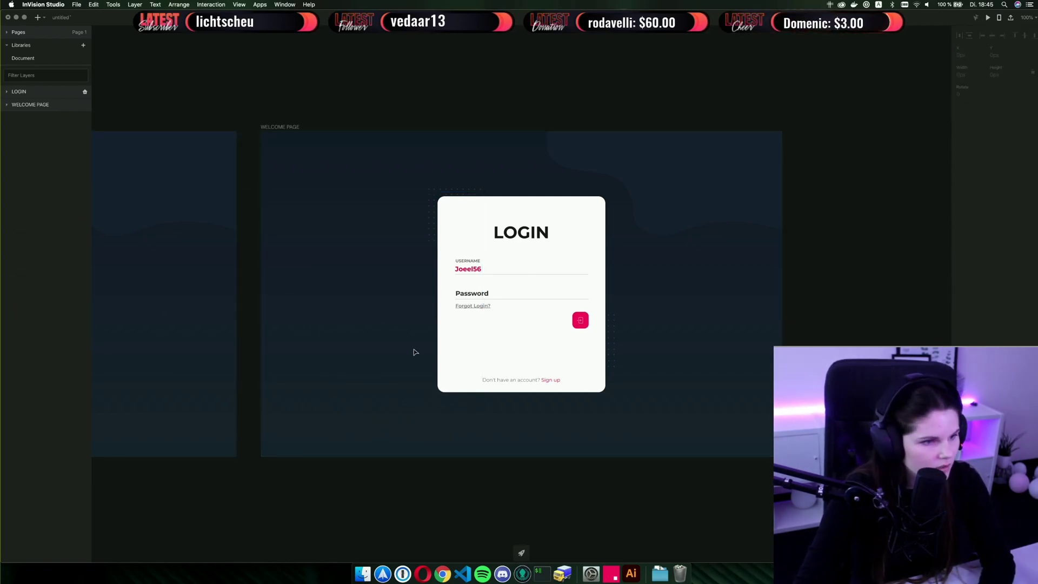
Move the login card with all its contents and remaining dot patterns up and to the right side of the WELCOME PAGE artboard.
{"action": "left_click", "coordinate": [448, 330]}
{"action": "left_click", "coordinate": [389, 118]}
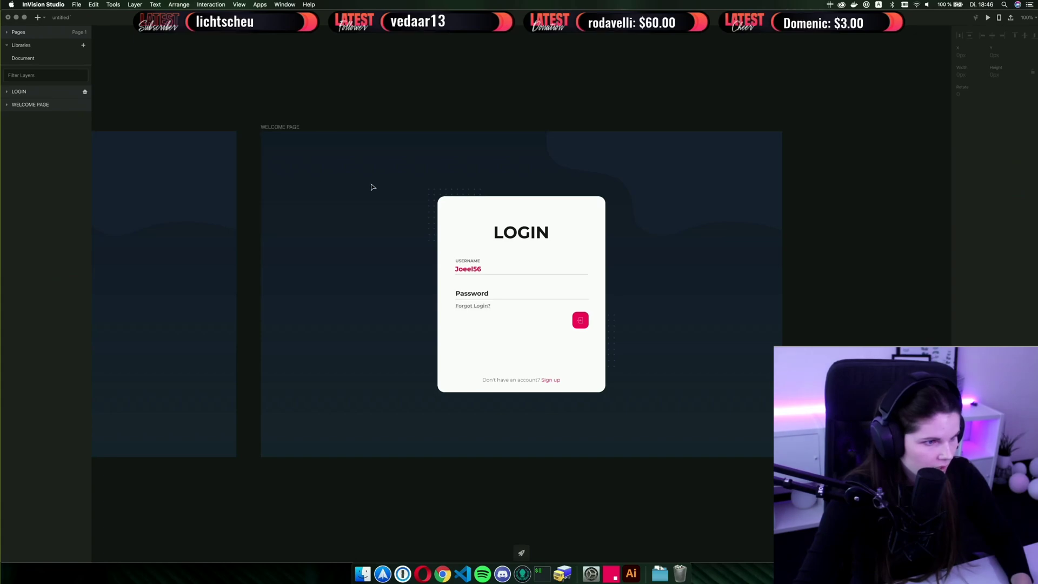
{"action": "left_click_drag", "start_coordinate": [393, 175], "coordinate": [601, 411]}
{"action": "left_click_drag", "start_coordinate": [539, 257], "coordinate": [632, 212]}
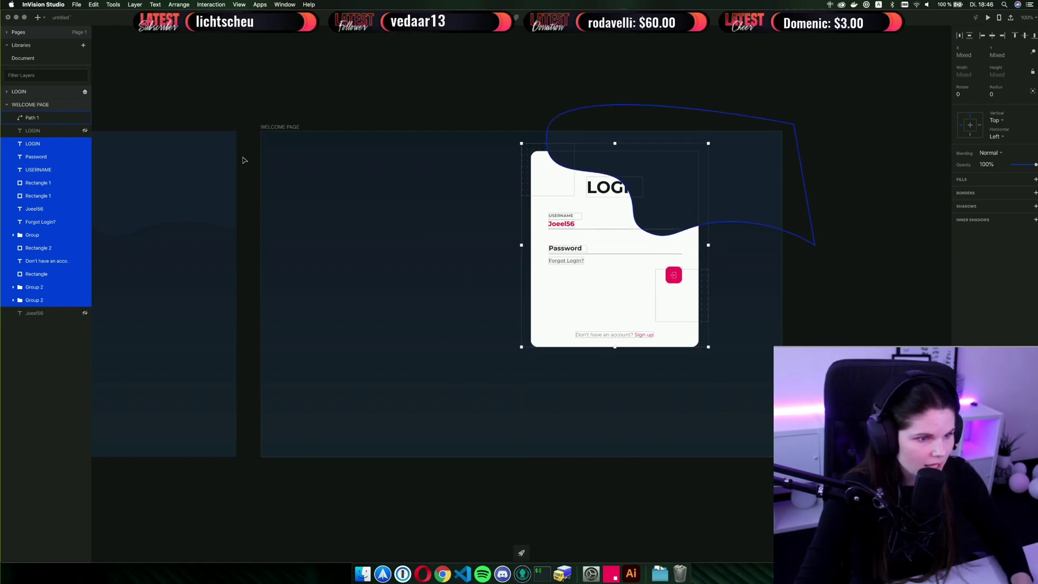
Send the wave path behind the card and delete the dot pattern at the card's right edge.
{"action": "left_click", "coordinate": [417, 236]}
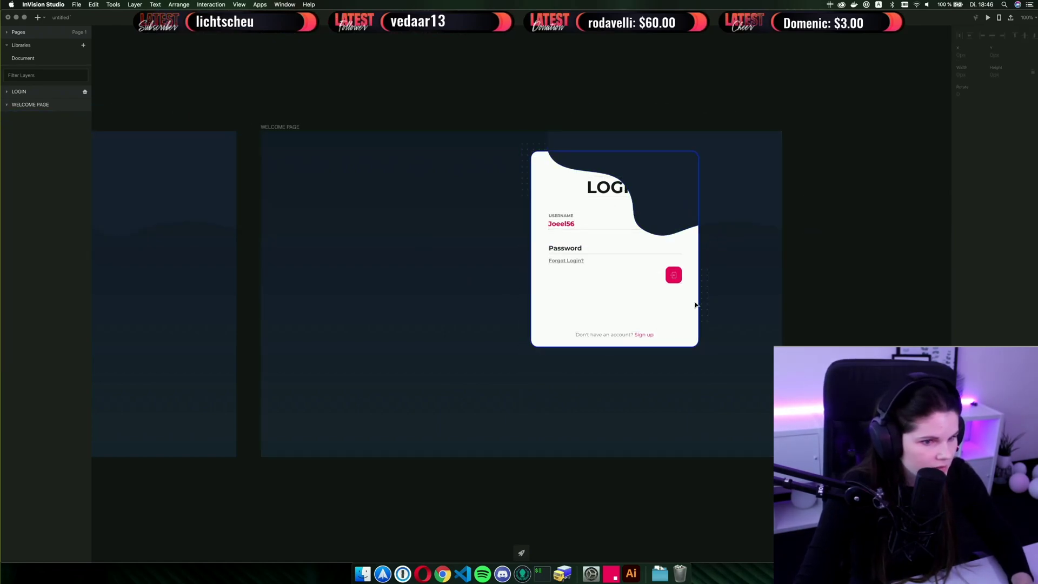
{"action": "left_click", "coordinate": [704, 304]}
{"action": "key", "text": "Delete"}
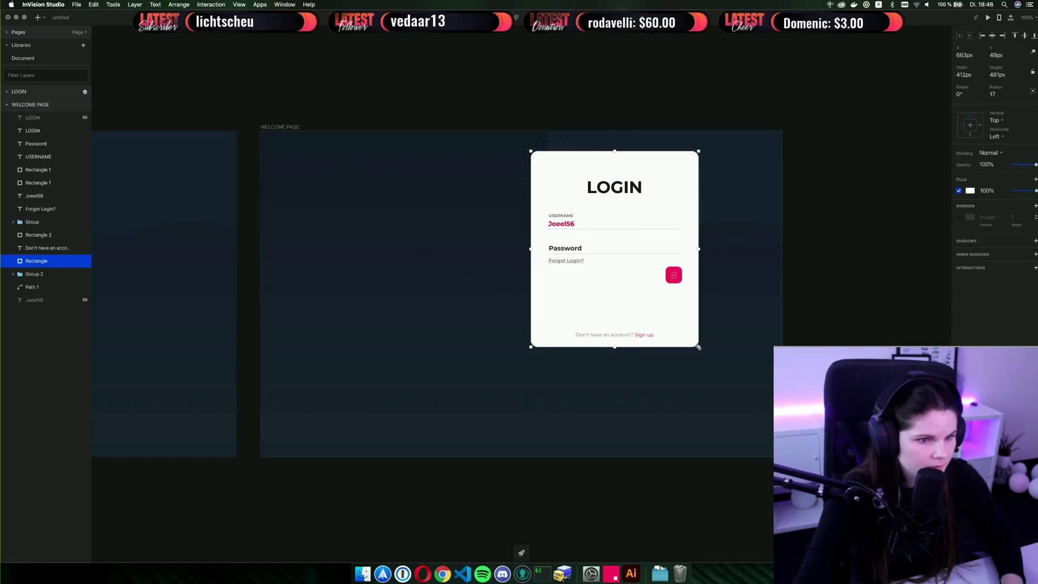
Enlarge the white card rectangle to about 598 × 720 px, positioned at about X 666, Y 40 px.
{"action": "left_click_drag", "start_coordinate": [699, 347], "coordinate": [774, 446]}
{"action": "left_click_drag", "start_coordinate": [652, 149], "coordinate": [662, 176]}
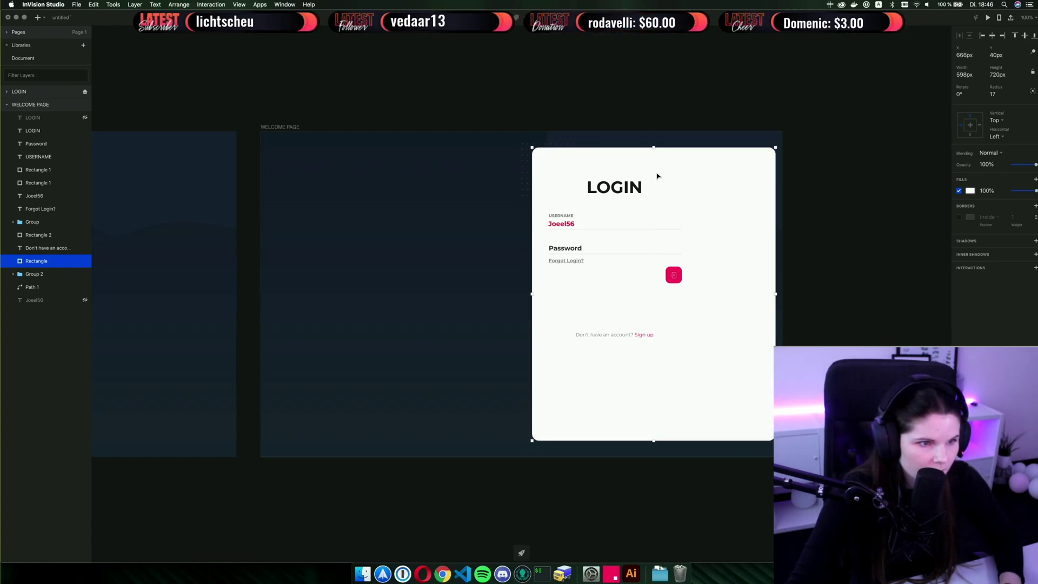
{"action": "left_click", "coordinate": [526, 157]}
{"action": "left_click", "coordinate": [624, 141]}
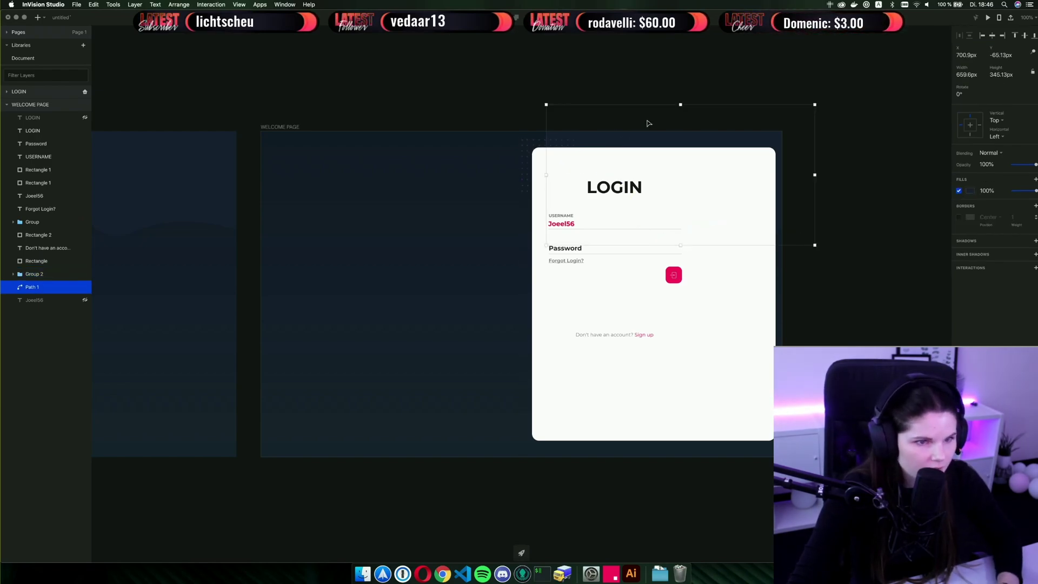
{"action": "left_click", "coordinate": [849, 309]}
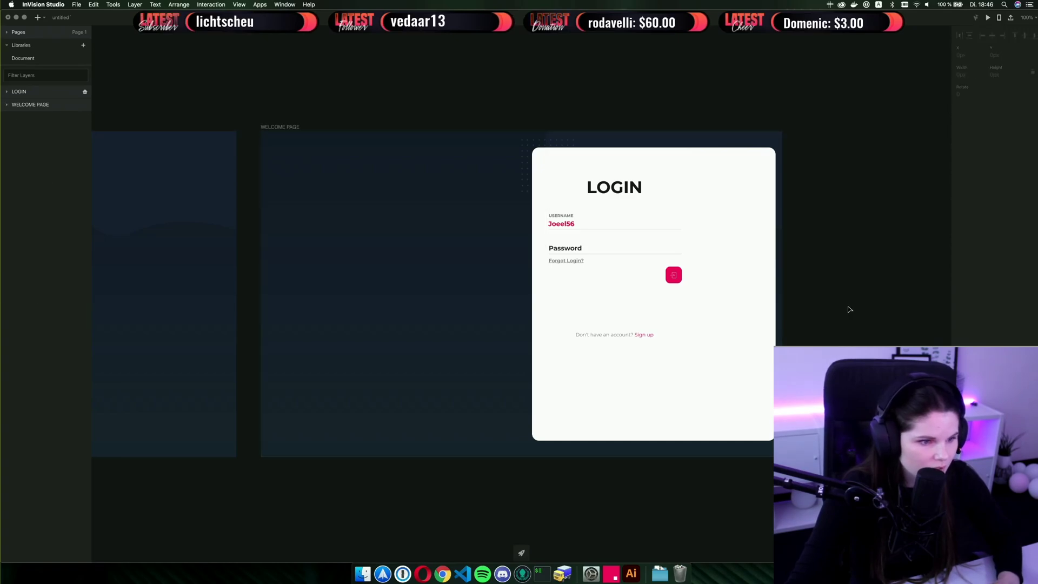
Reduce the card rectangle's height to about 705 px and shift it slightly to the left.
{"action": "left_click", "coordinate": [642, 168]}
{"action": "left_click_drag", "start_coordinate": [654, 146], "coordinate": [659, 164]}
{"action": "left_click", "coordinate": [634, 96]}
{"action": "left_click", "coordinate": [686, 195]}
{"action": "left_click_drag", "start_coordinate": [687, 197], "coordinate": [681, 197]}
{"action": "left_click", "coordinate": [657, 103]}
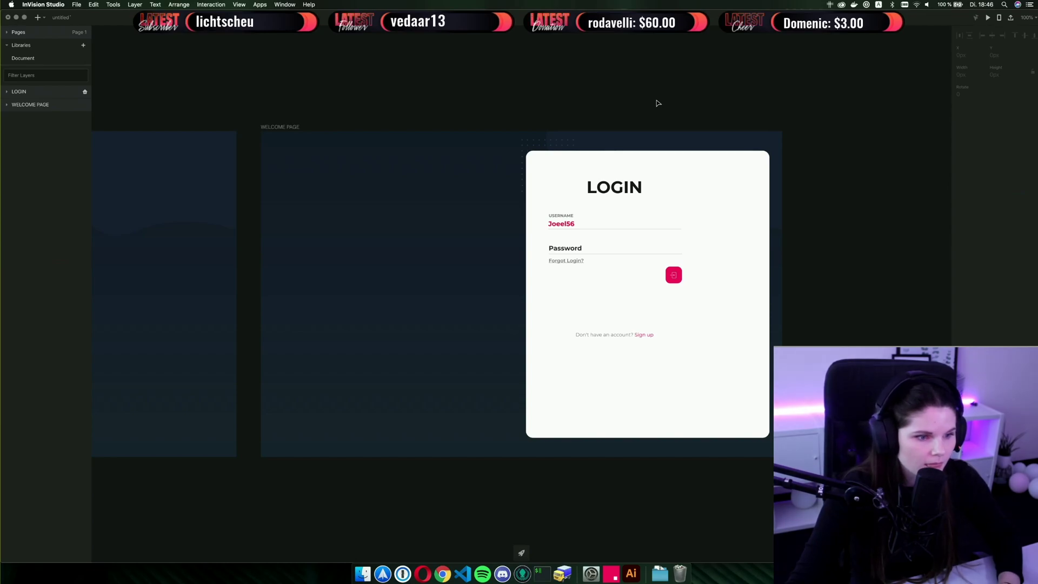
Nudge the card rectangle left to X 640 px and make it slightly narrower.
{"action": "left_click", "coordinate": [676, 190]}
{"action": "key", "text": "Left"}
{"action": "key", "text": "Left"}
{"action": "key", "text": "Left"}
{"action": "key", "text": "Left"}
{"action": "key", "text": "Left"}
{"action": "key", "text": "Left"}
{"action": "key", "text": "Left"}
{"action": "key", "text": "Left"}
{"action": "key", "text": "Left"}
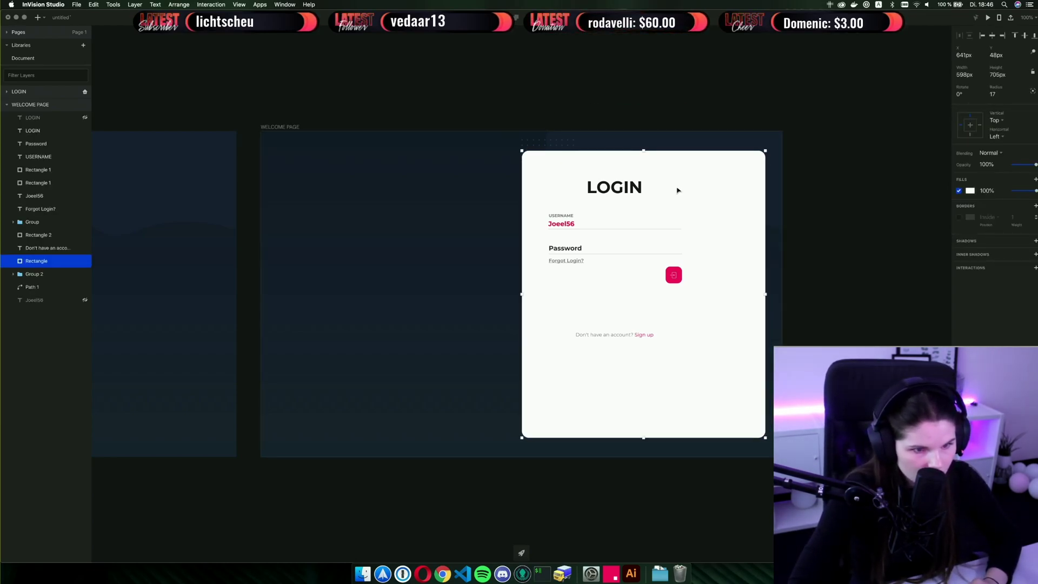
{"action": "key", "text": "Left"}
{"action": "key", "text": "Left"}
{"action": "key", "text": "Right"}
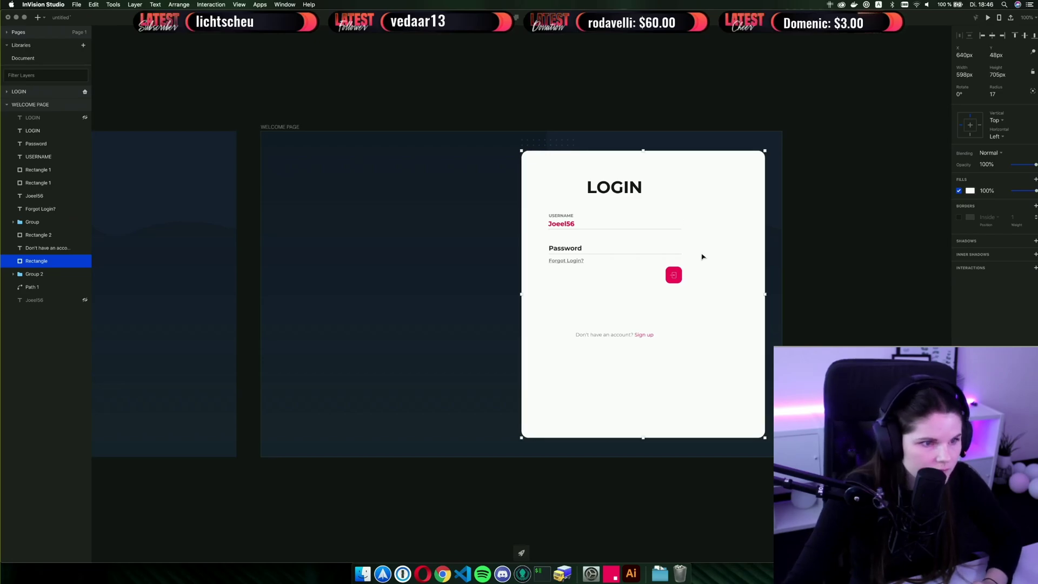
{"action": "left_click_drag", "start_coordinate": [760, 295], "coordinate": [742, 276]}
{"action": "left_click", "coordinate": [825, 271]}
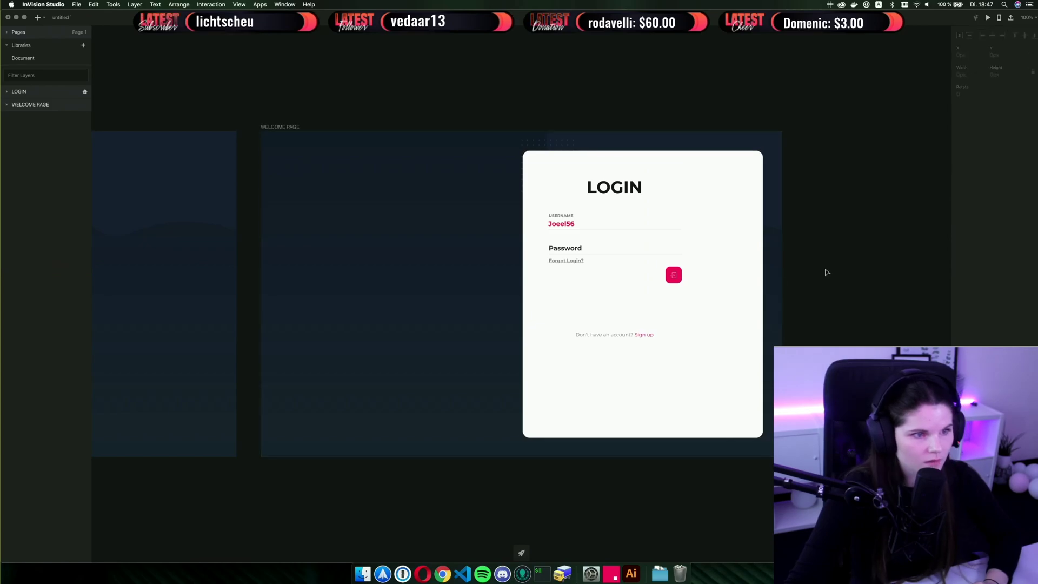
Move the dot pattern over the card's upper-left corner, to about X 578, Y −22 px.
{"action": "left_click_drag", "start_coordinate": [539, 145], "coordinate": [522, 174]}
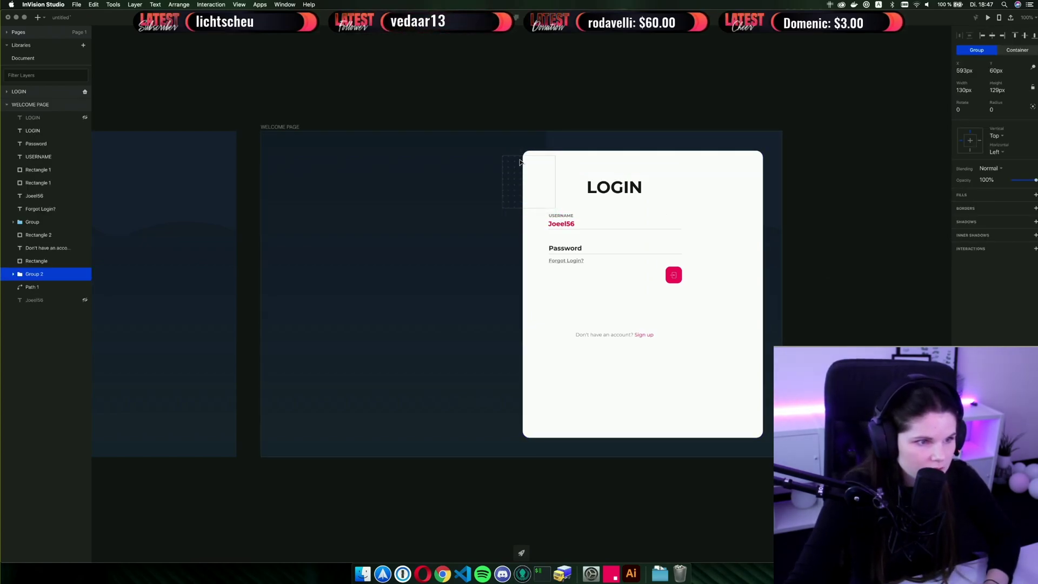
{"action": "left_click_drag", "start_coordinate": [523, 149], "coordinate": [524, 147]}
{"action": "left_click", "coordinate": [517, 104]}
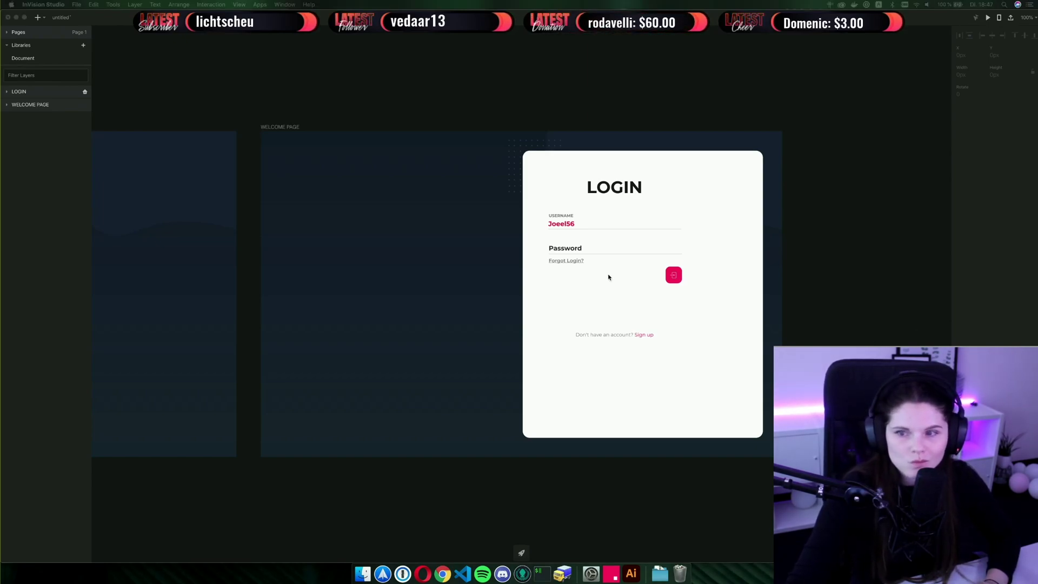
{"action": "left_click", "coordinate": [512, 178]}
{"action": "left_click", "coordinate": [515, 176]}
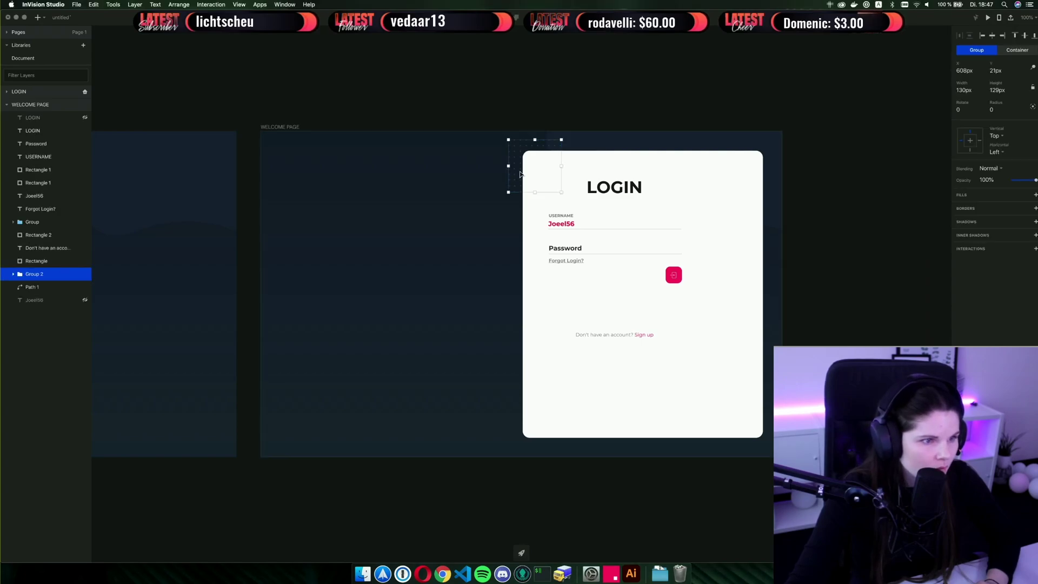
{"action": "left_click_drag", "start_coordinate": [520, 175], "coordinate": [511, 155]}
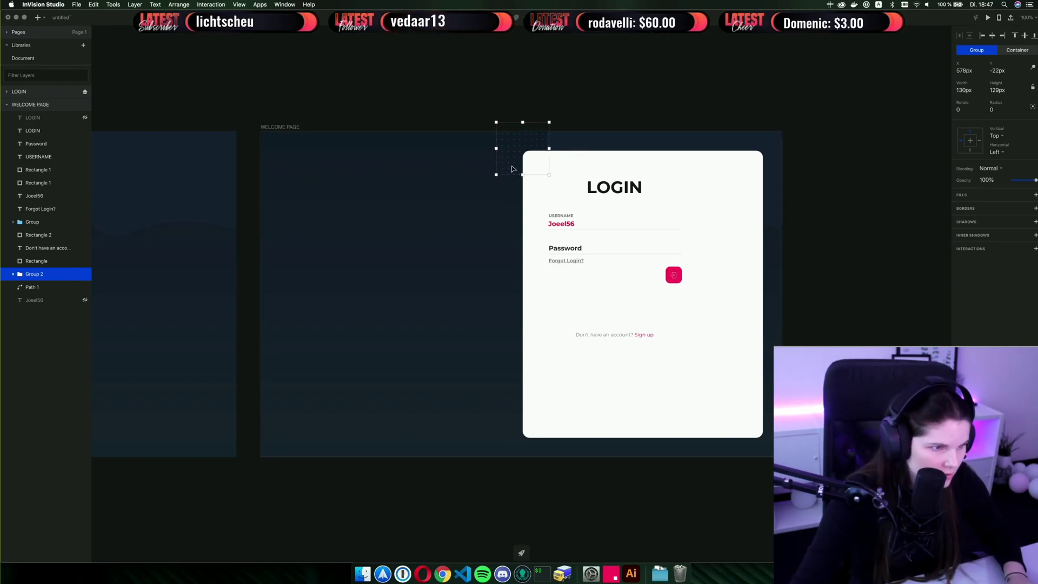
Duplicate the dot pattern and place the copy below the original at X 578, Y 48 px.
{"action": "mouse_move", "coordinate": [513, 188]}
{"action": "left_mouse_down"}
{"action": "mouse_move", "coordinate": [515, 197]}
{"action": "mouse_move", "coordinate": [495, 199]}
{"action": "left_mouse_up"}
{"action": "key", "text": "shift+Down"}
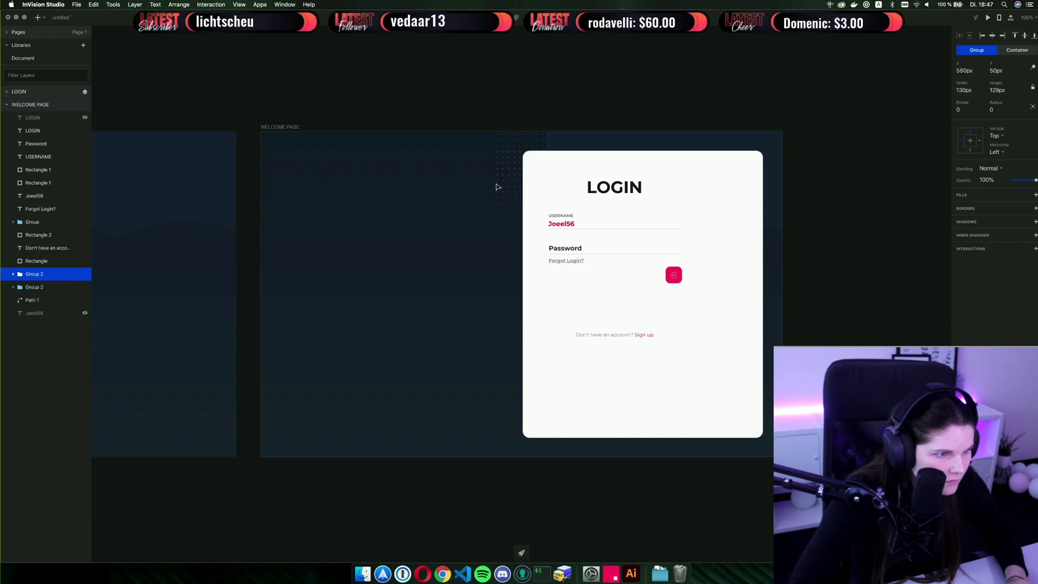
{"action": "key", "text": "Left"}
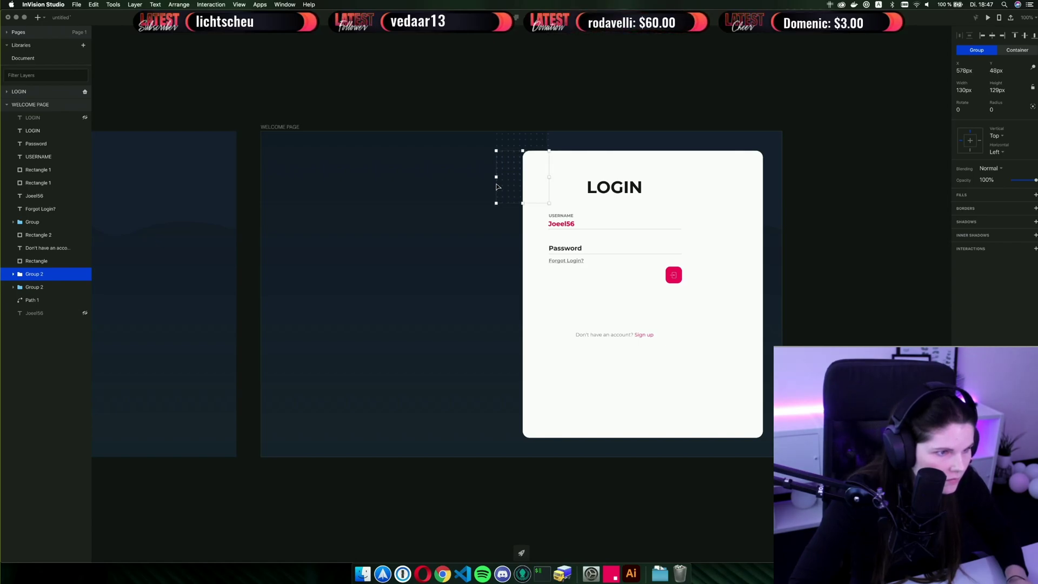
Delete the ellipses in the copied dot pattern's upper rows that overlap the original pattern.
{"action": "key", "text": "super+equal"}
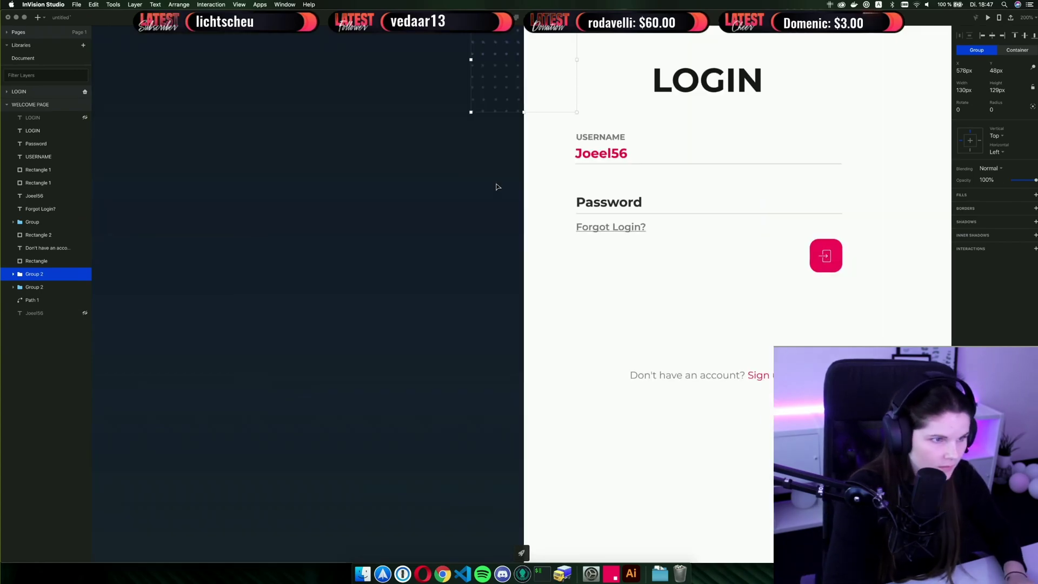
{"action": "key", "text": "super+equal"}
{"action": "scroll", "coordinate": [493, 187], "scroll_direction": "up", "scroll_amount": 10}
{"action": "scroll", "coordinate": [472, 198], "scroll_direction": "up", "scroll_amount": 1}
{"action": "left_click", "coordinate": [14, 274]}
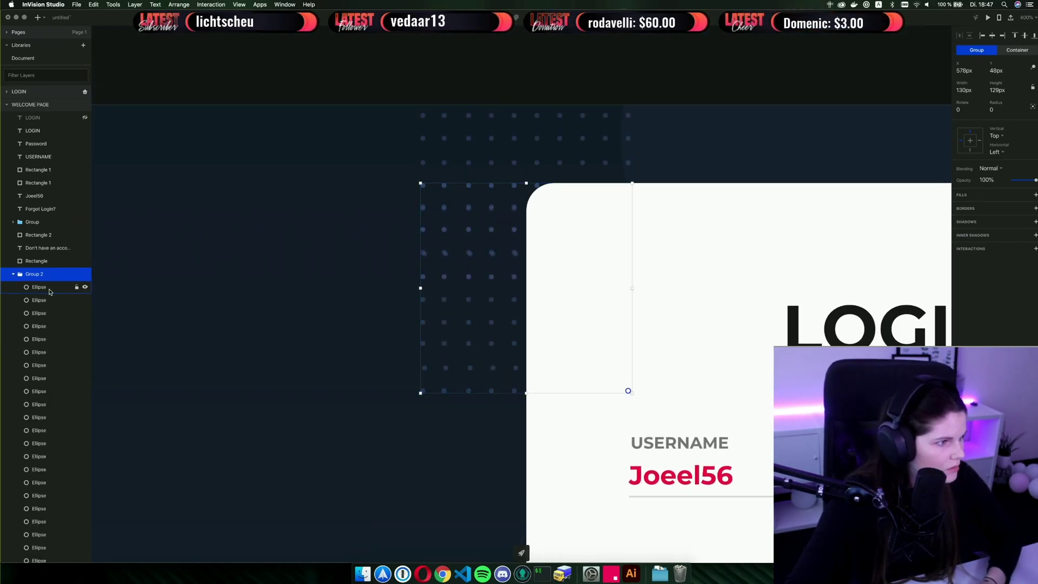
{"action": "left_click", "coordinate": [39, 287]}
{"action": "left_click", "coordinate": [63, 509], "text": "shift"}
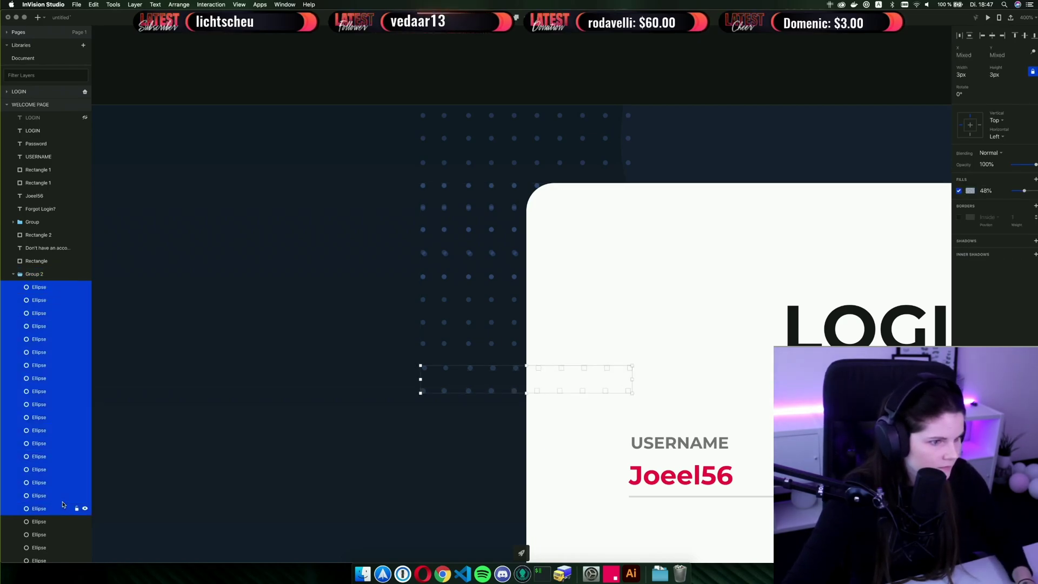
{"action": "scroll", "coordinate": [63, 504], "scroll_direction": "down", "scroll_amount": 3}
{"action": "scroll", "coordinate": [62, 505], "scroll_direction": "down", "scroll_amount": 5}
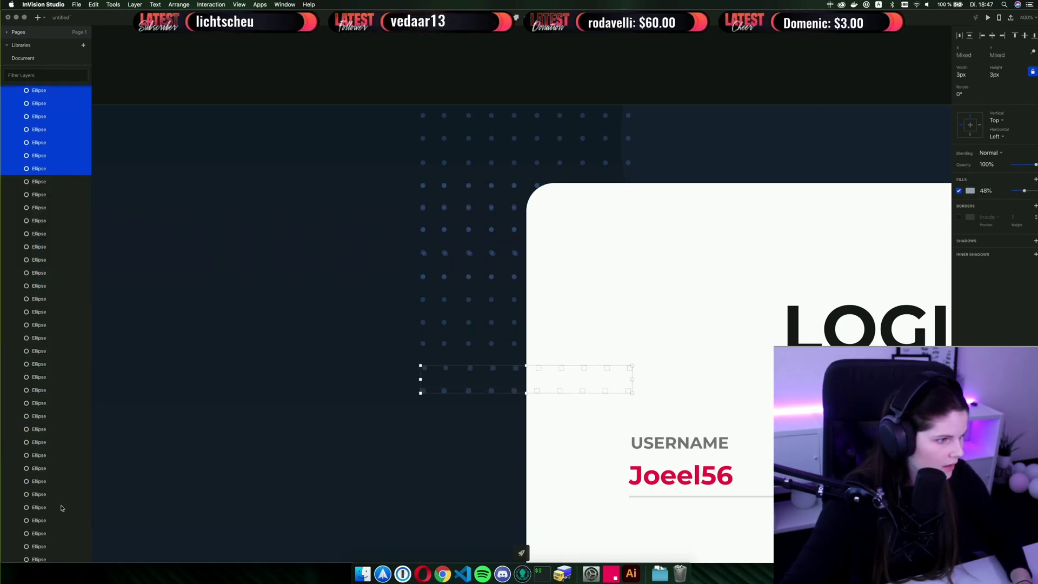
{"action": "left_click", "coordinate": [55, 517]}
{"action": "left_click", "coordinate": [56, 205], "text": "shift"}
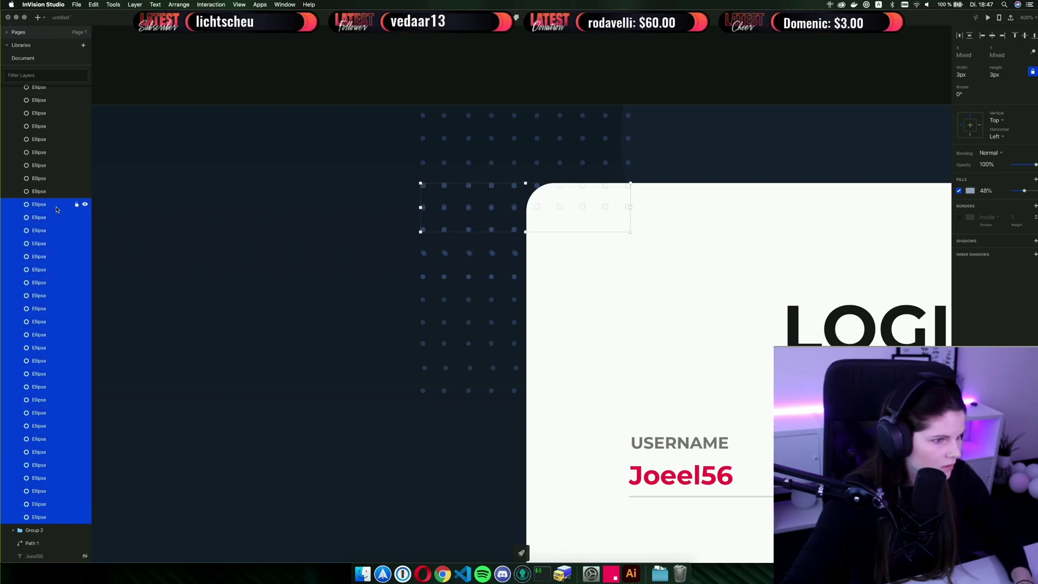
{"action": "key", "text": "Delete"}
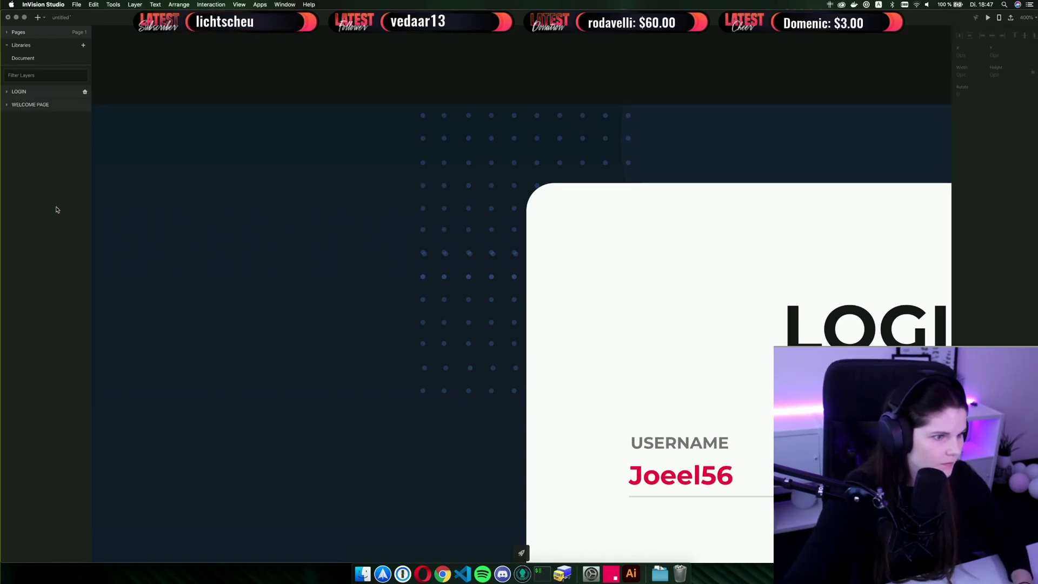
{"action": "left_click", "coordinate": [7, 105]}
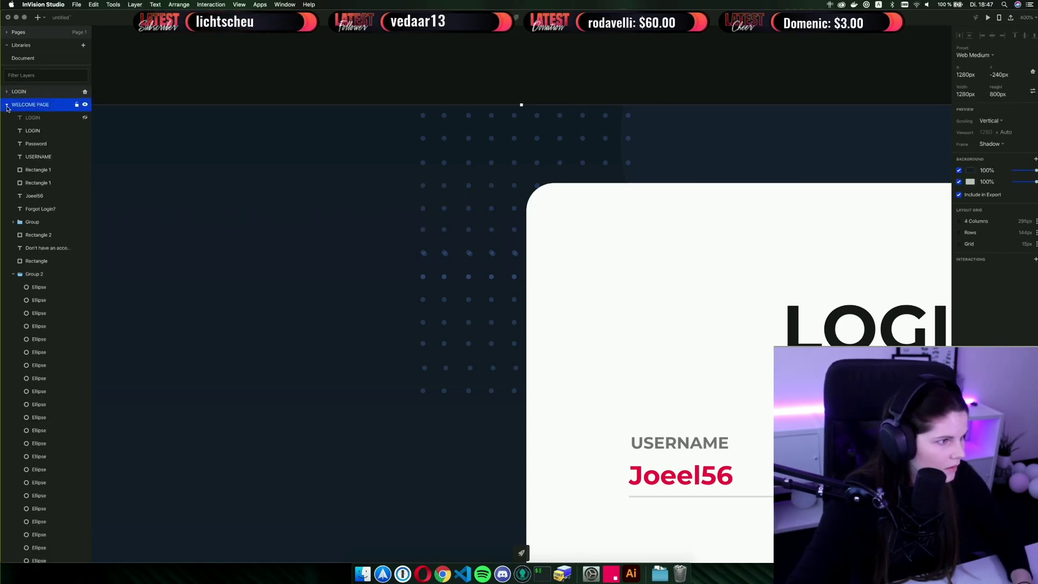
{"action": "scroll", "coordinate": [43, 470], "scroll_direction": "down", "scroll_amount": 5}
{"action": "left_click", "coordinate": [43, 470]}
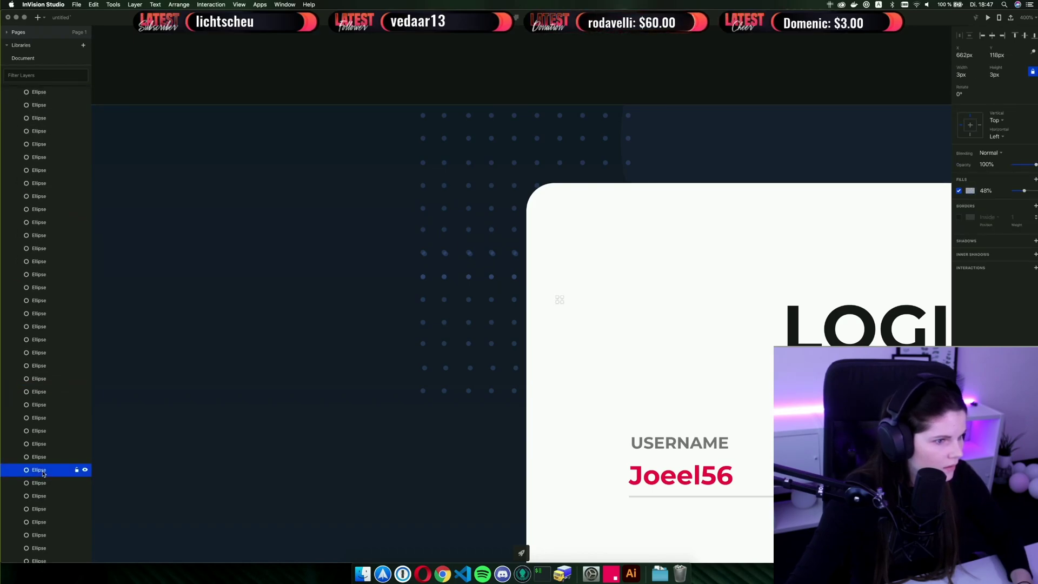
{"action": "scroll", "coordinate": [44, 473], "scroll_direction": "down", "scroll_amount": 4}
{"action": "scroll", "coordinate": [47, 449], "scroll_direction": "up", "scroll_amount": 3}
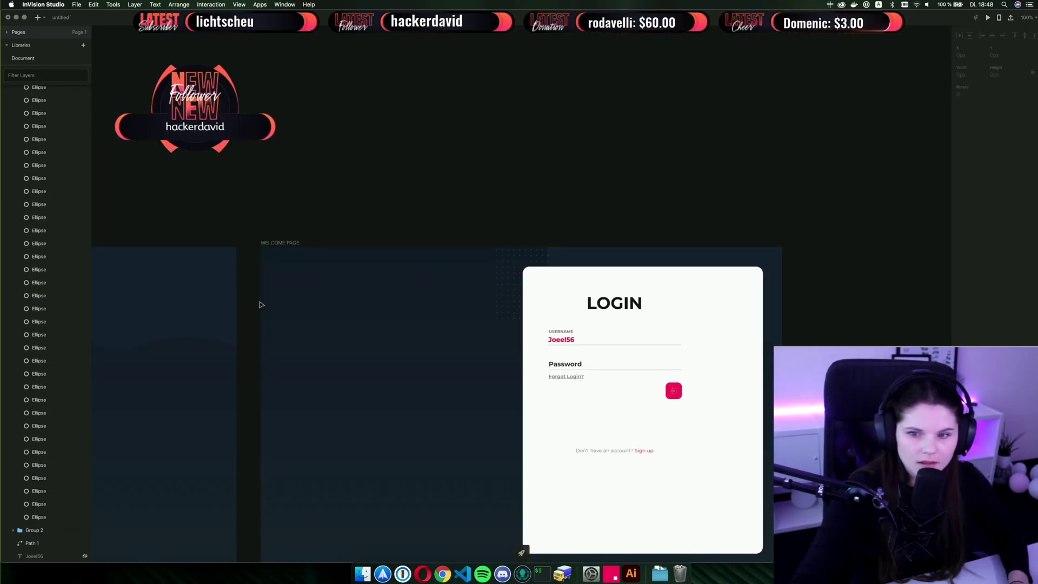
Move the LOGIN heading from the card to the dark area on the artboard's left and color it white (FFFFFF).
{"action": "scroll", "coordinate": [327, 310], "scroll_direction": "down", "scroll_amount": 4}
{"action": "scroll", "coordinate": [328, 310], "scroll_direction": "down", "scroll_amount": 1}
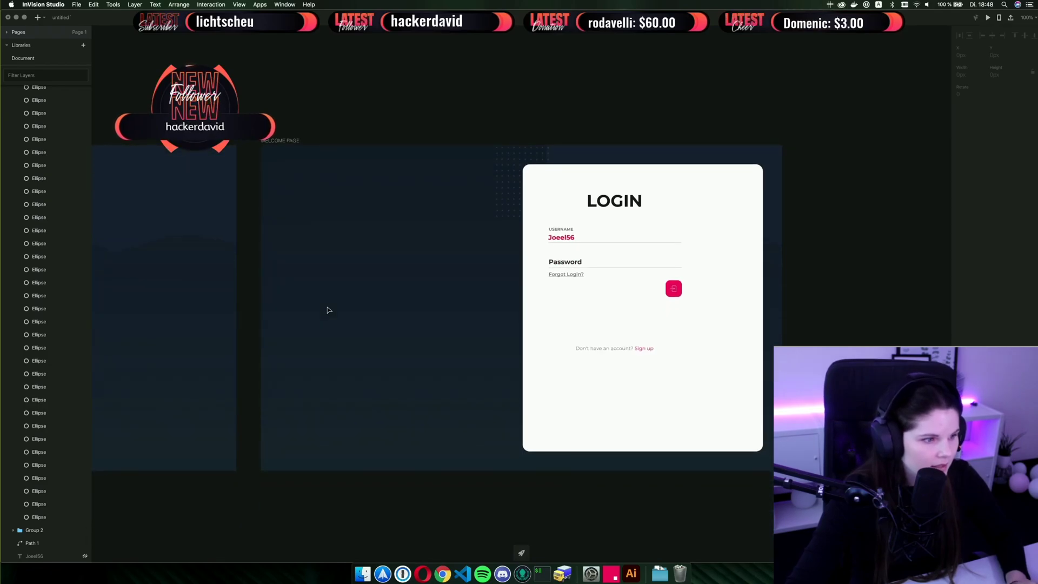
{"action": "scroll", "coordinate": [329, 311], "scroll_direction": "up", "scroll_amount": 1}
{"action": "left_click_drag", "start_coordinate": [593, 203], "coordinate": [330, 223]}
{"action": "double_click", "coordinate": [330, 224]}
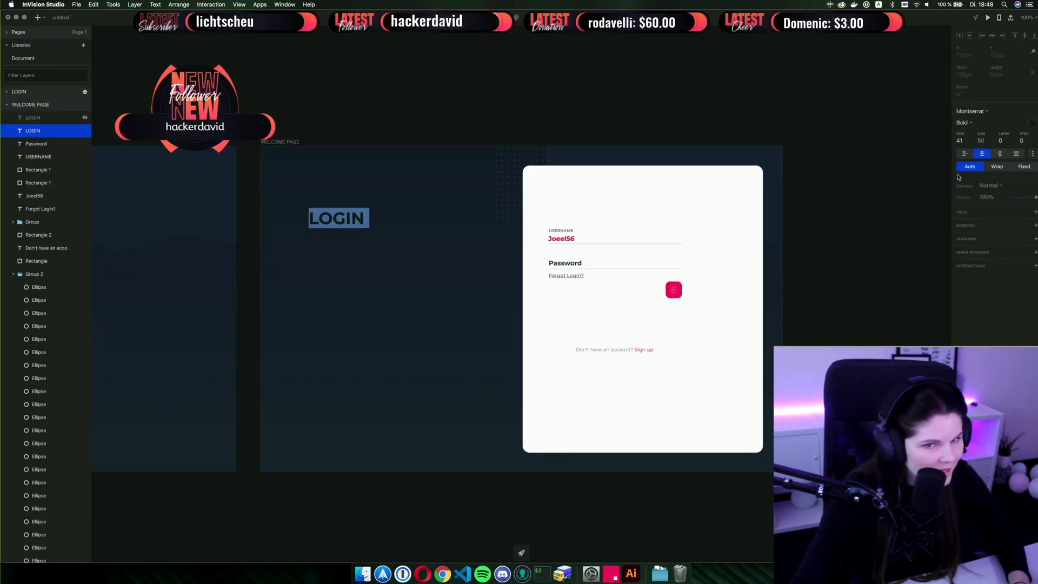
{"action": "left_click", "coordinate": [1033, 123]}
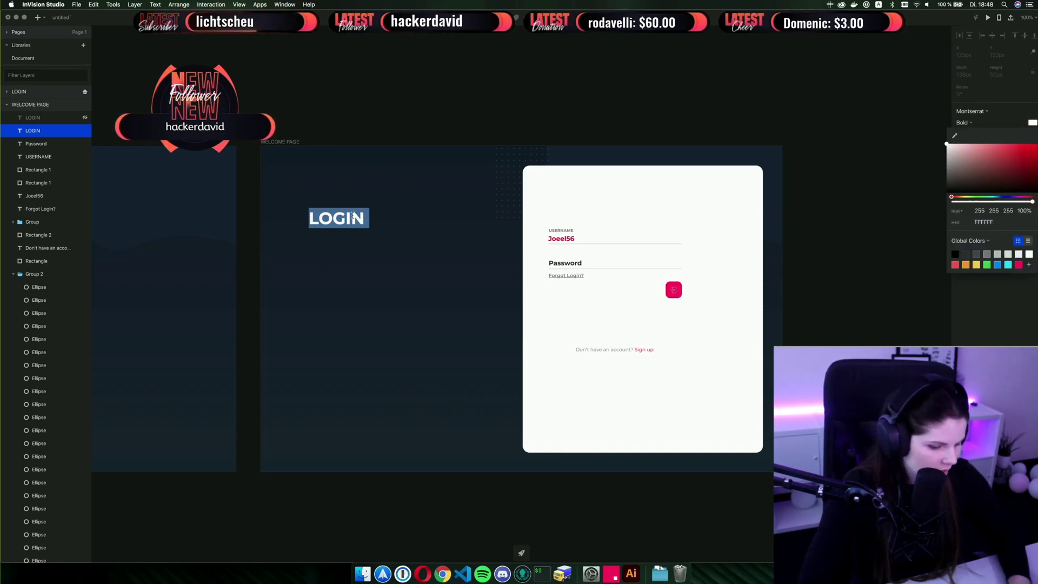
Replace the white LOGIN heading's text with "Hello," followed by the sample username shown on the card.
{"action": "type", "text": "Hello J"}
{"action": "key", "text": "BackSpace"}
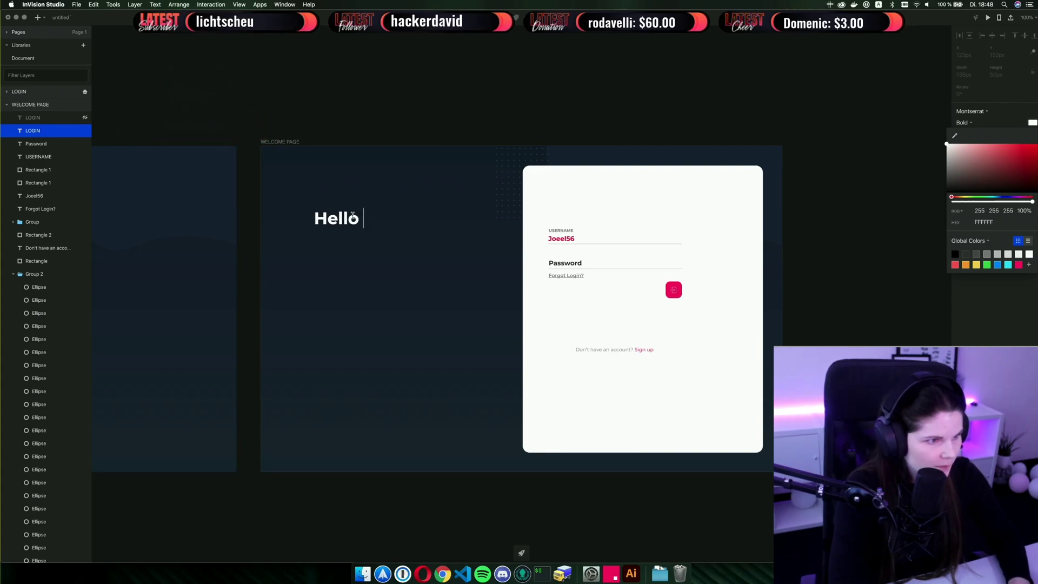
{"action": "type", "text": "Joeel56"}
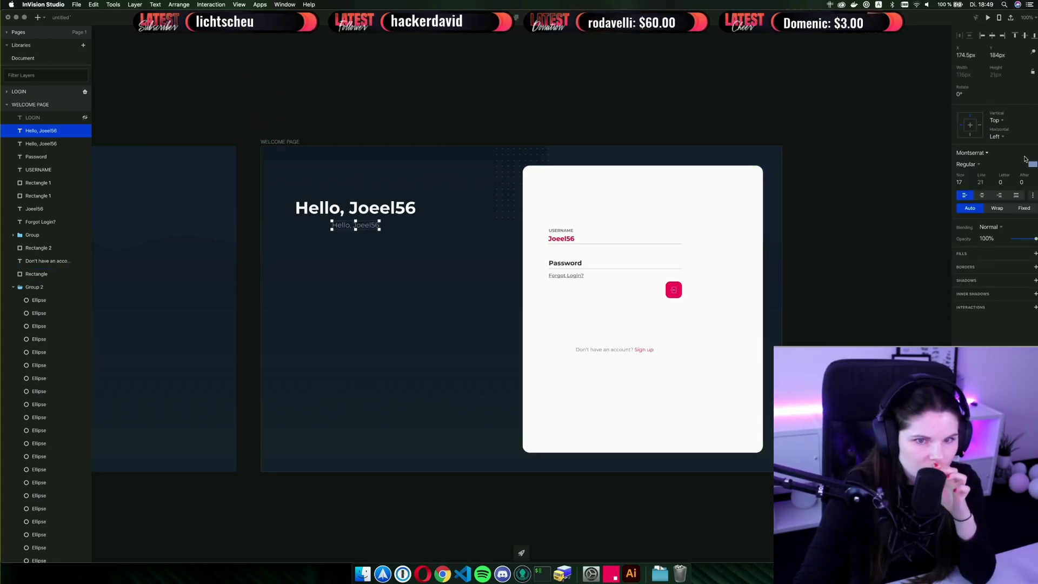
Turn the smaller greeting copy into a light gray subtitle reading "Welcome back to your Task Manager, we missed u!" at font size 16.
{"action": "left_click", "coordinate": [1032, 164]}
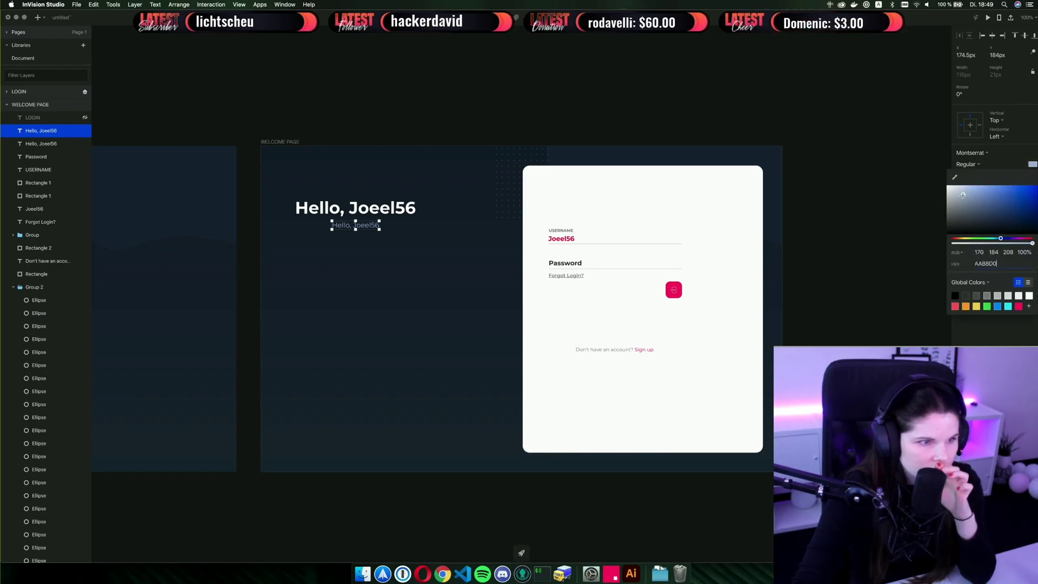
{"action": "left_click_drag", "start_coordinate": [959, 200], "coordinate": [963, 197]}
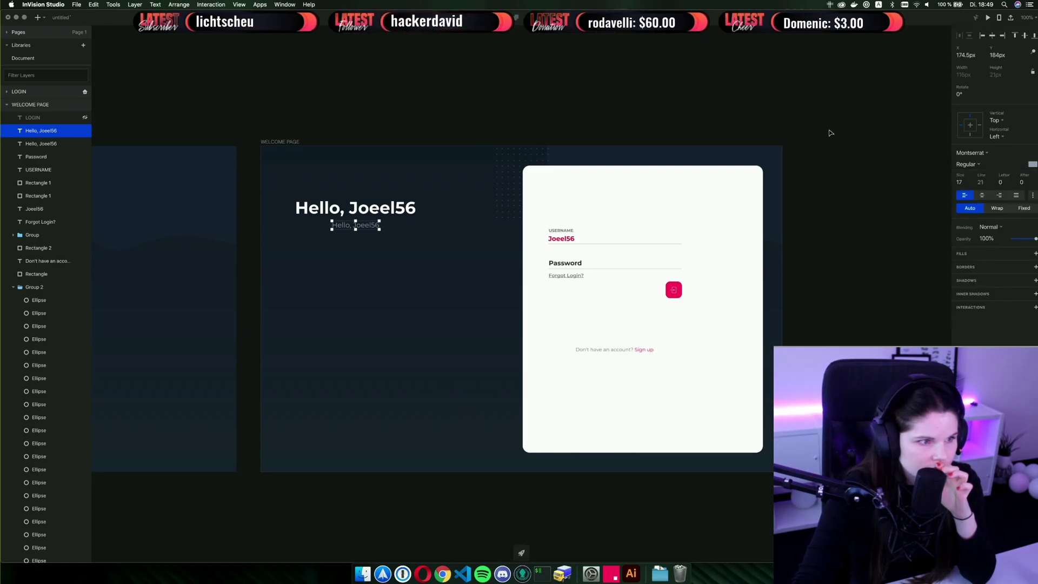
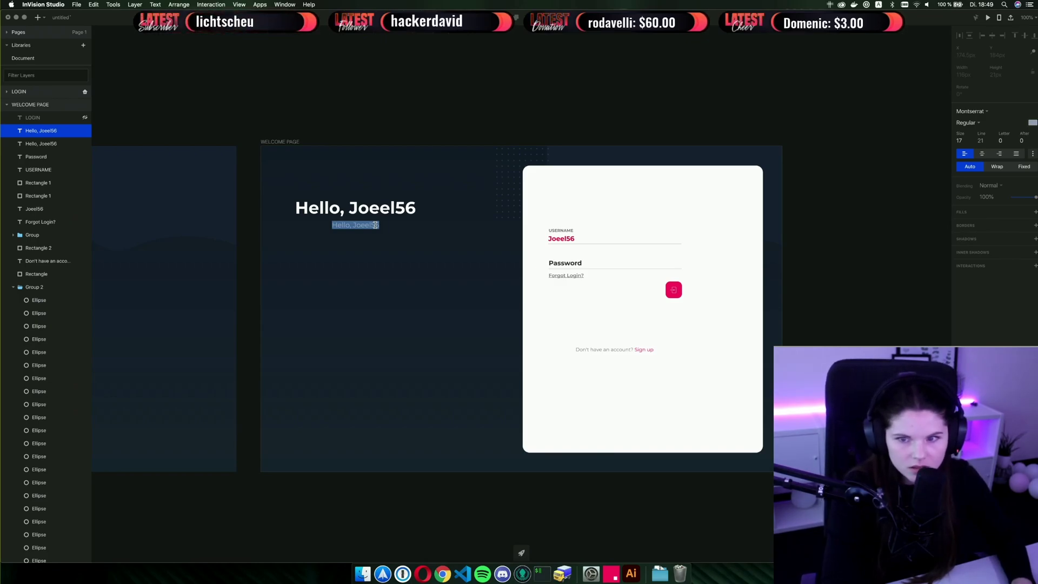
{"action": "type", "text": "come back"}
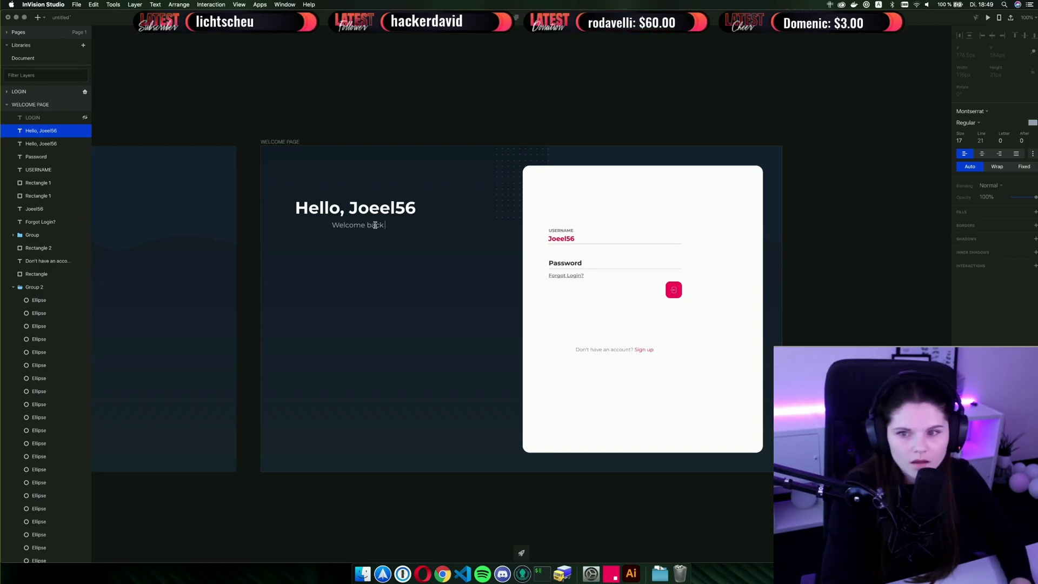
{"action": "type", "text": "your"}
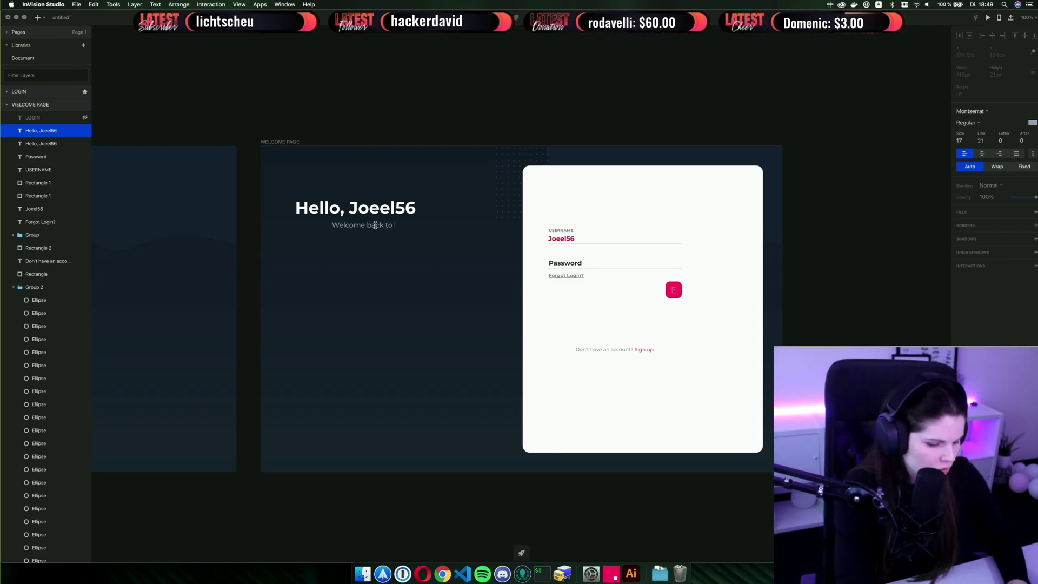
{"action": "type", "text": " Task M"}
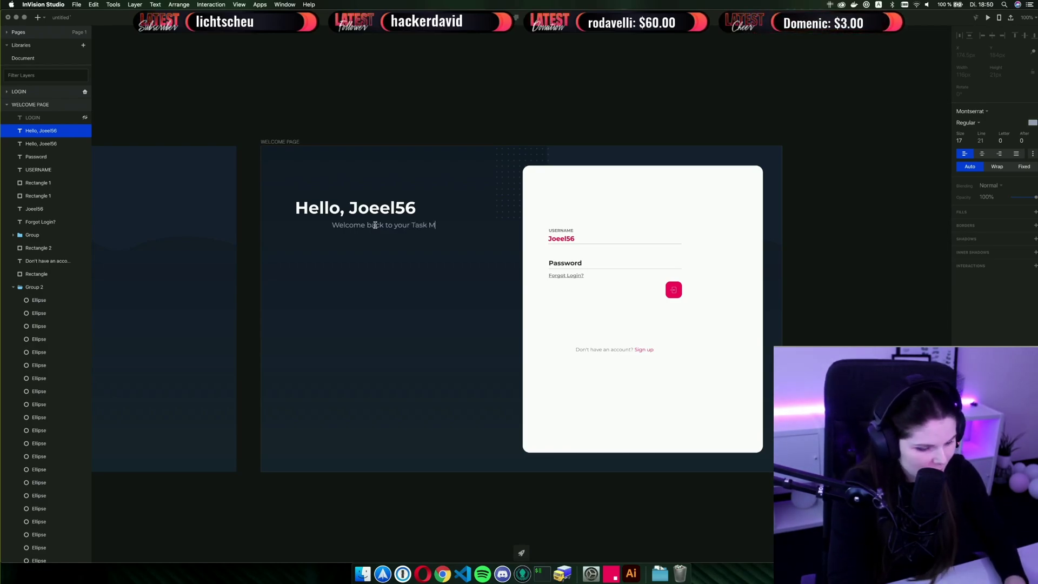
{"action": "type", "text": "anager"}
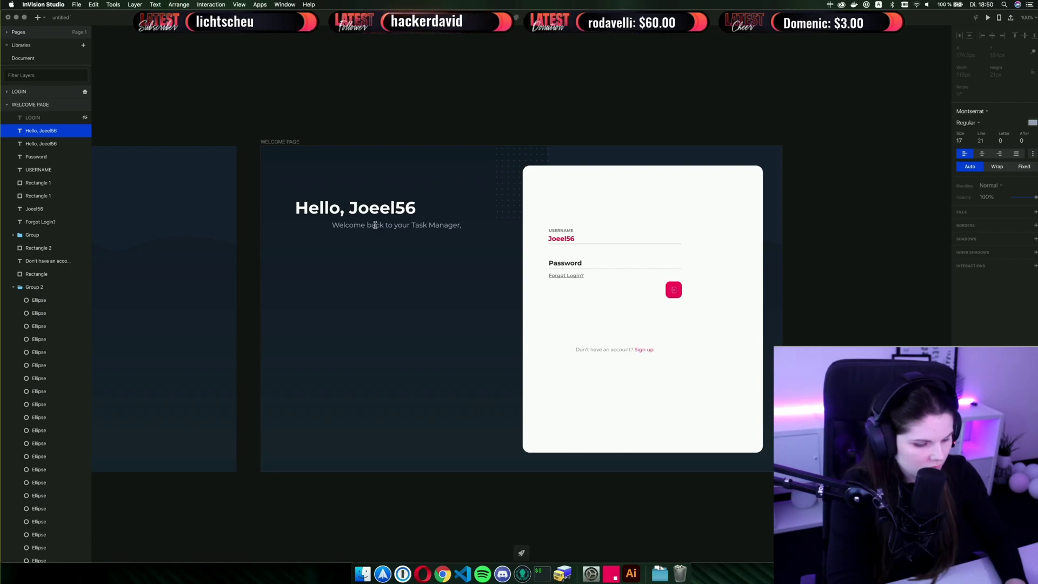
{"action": "type", "text": ", we miss u"}
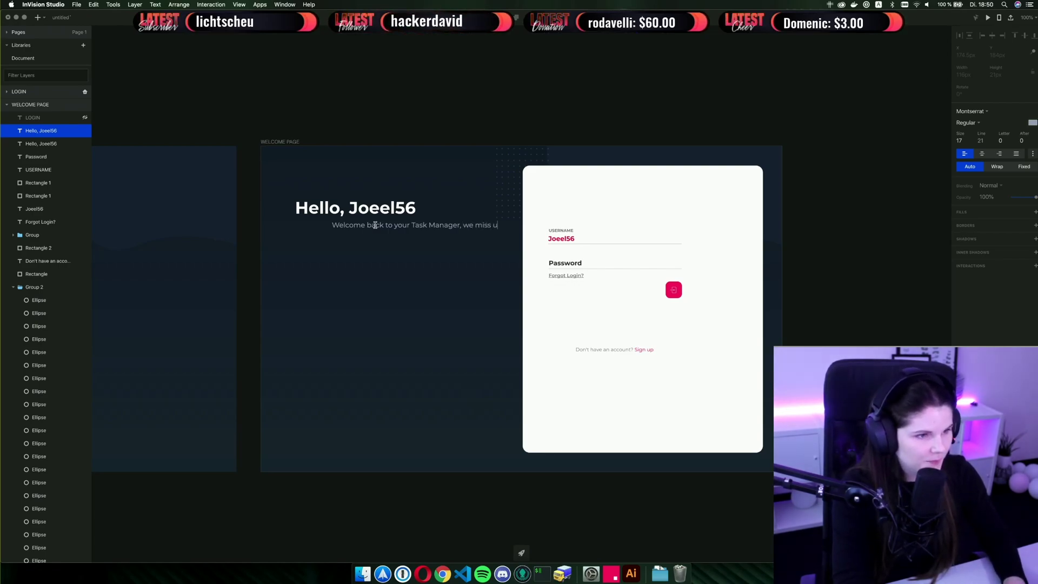
{"action": "key", "text": "BackSpace"}
{"action": "key", "text": "BackSpace"}
{"action": "key", "text": "BackSpace"}
{"action": "key", "text": "BackSpace"}
{"action": "type", "text": "ed u!"}
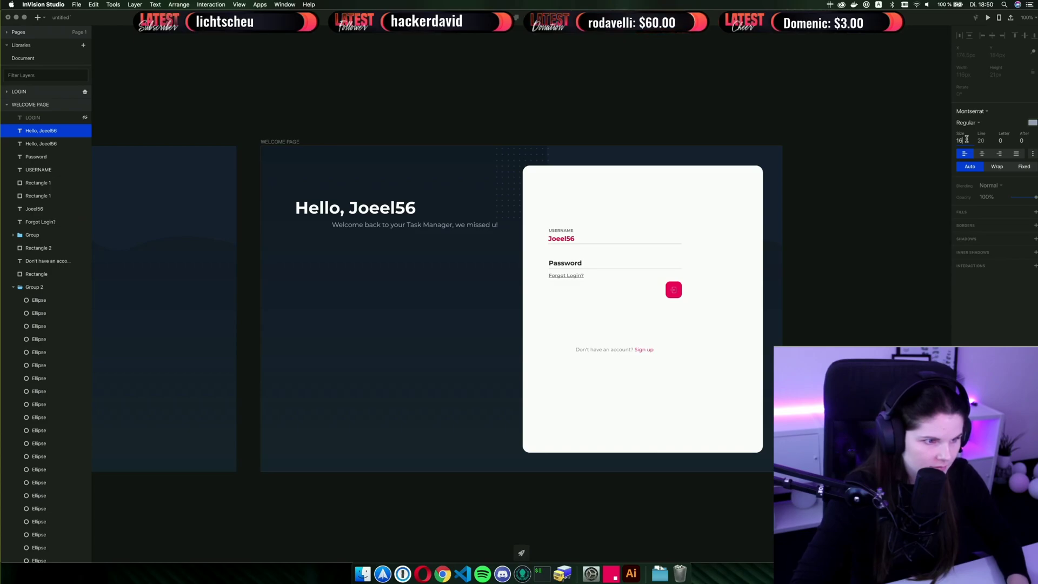
{"action": "left_click", "coordinate": [464, 107]}
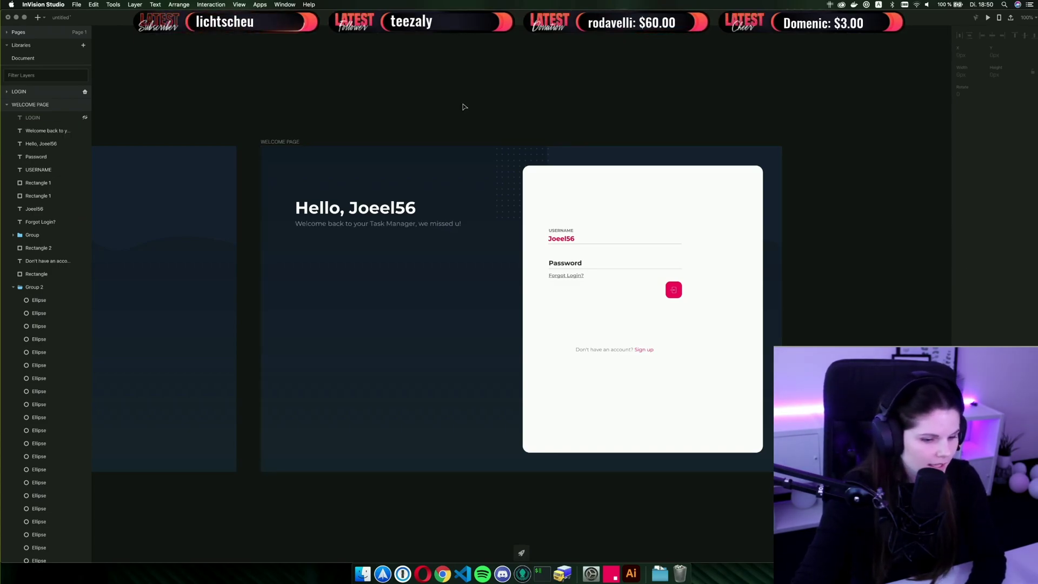
Duplicate the greeting heading into the empty area below the subtitle and change the copy's text to "Projects".
{"action": "left_click", "coordinate": [383, 212]}
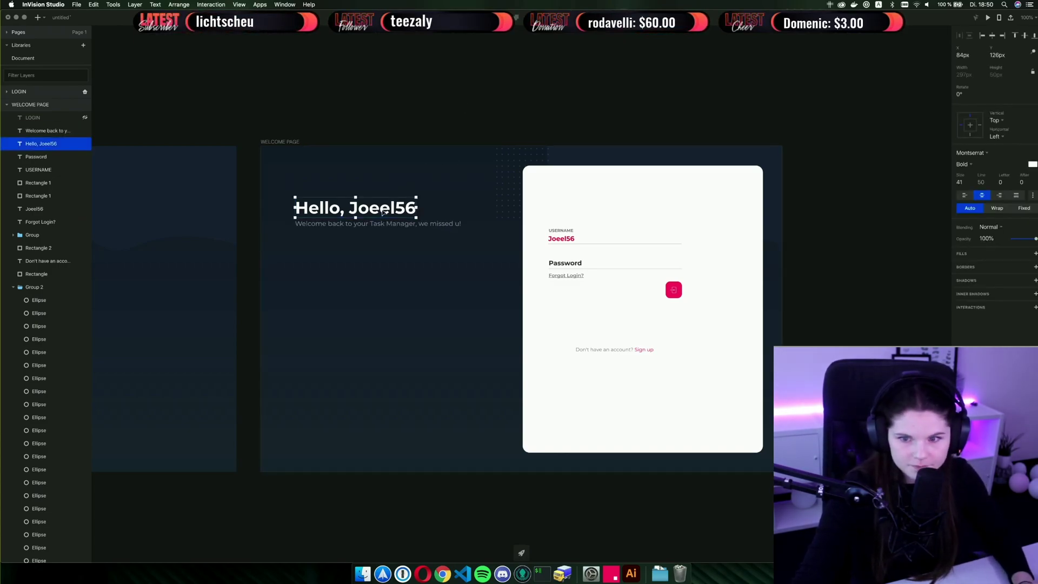
{"action": "key", "text": "alt"}
{"action": "left_click_drag", "start_coordinate": [383, 212], "coordinate": [371, 312]}
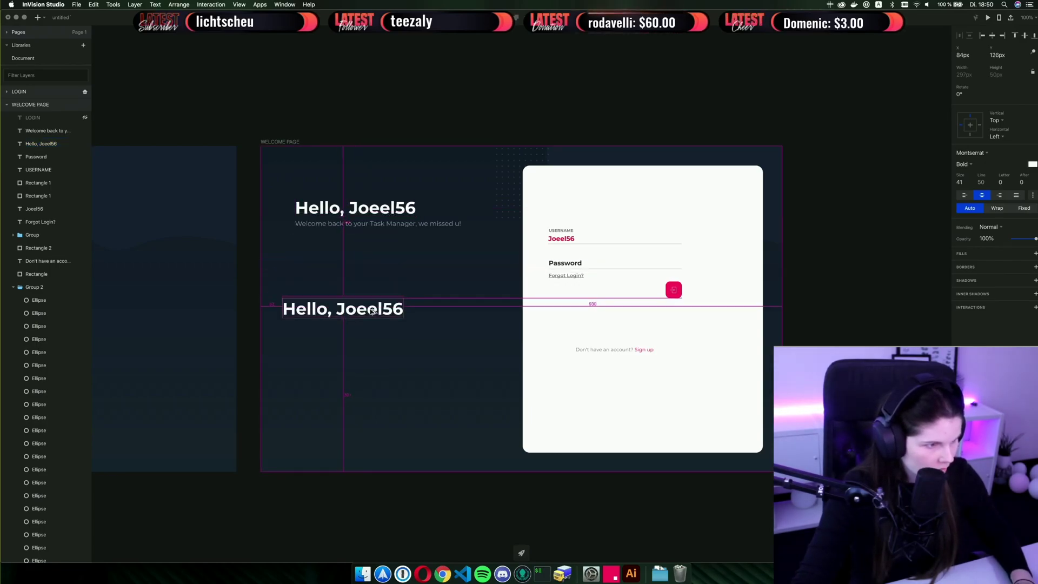
{"action": "double_click", "coordinate": [371, 311]}
{"action": "type", "text": "Projects"}
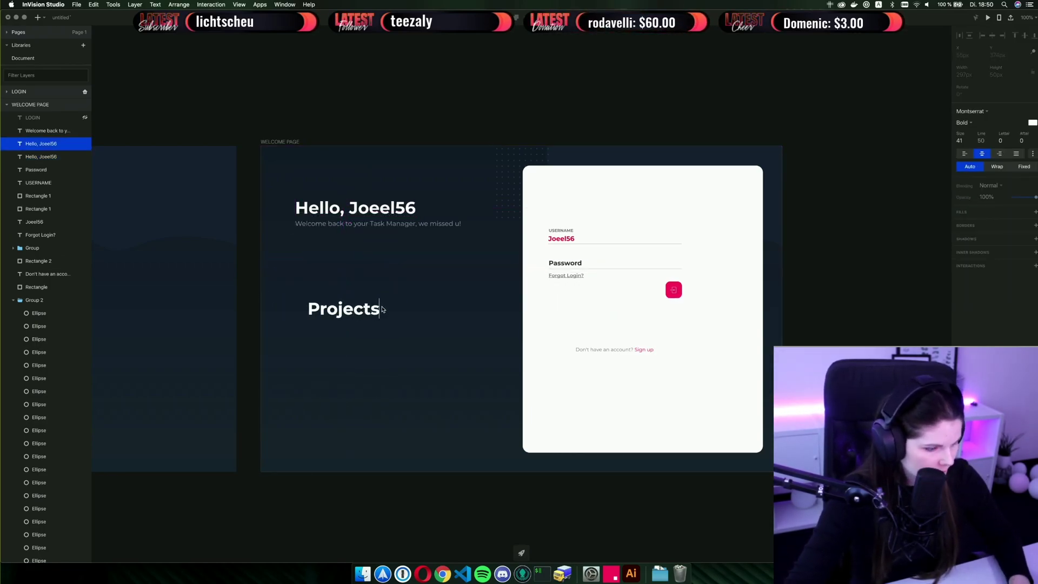
Set the font size of the whole "Projects" heading to 18.
{"action": "key", "text": "super+a"}
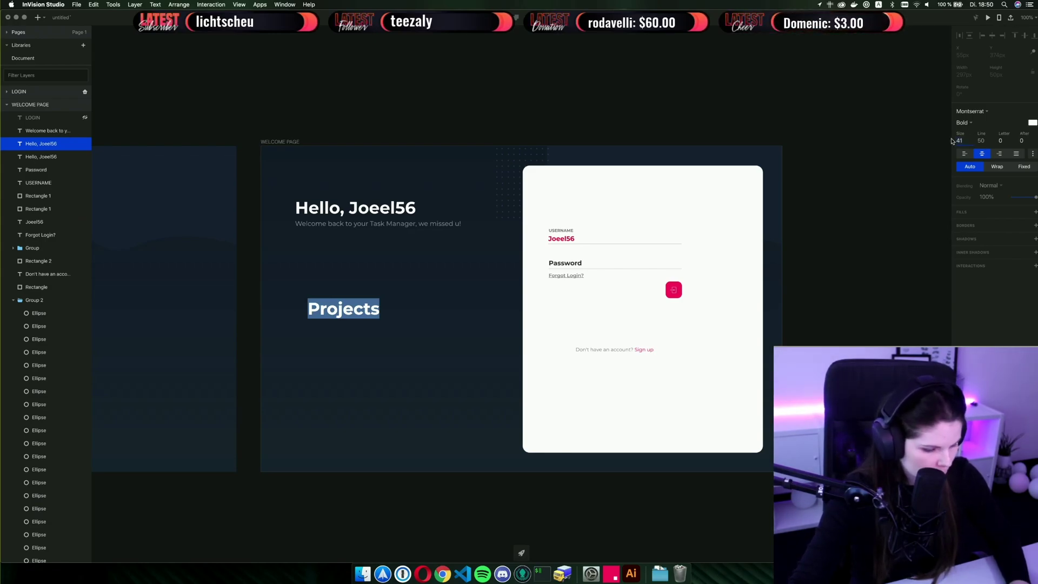
{"action": "type", "text": "18"}
{"action": "key", "text": "Return"}
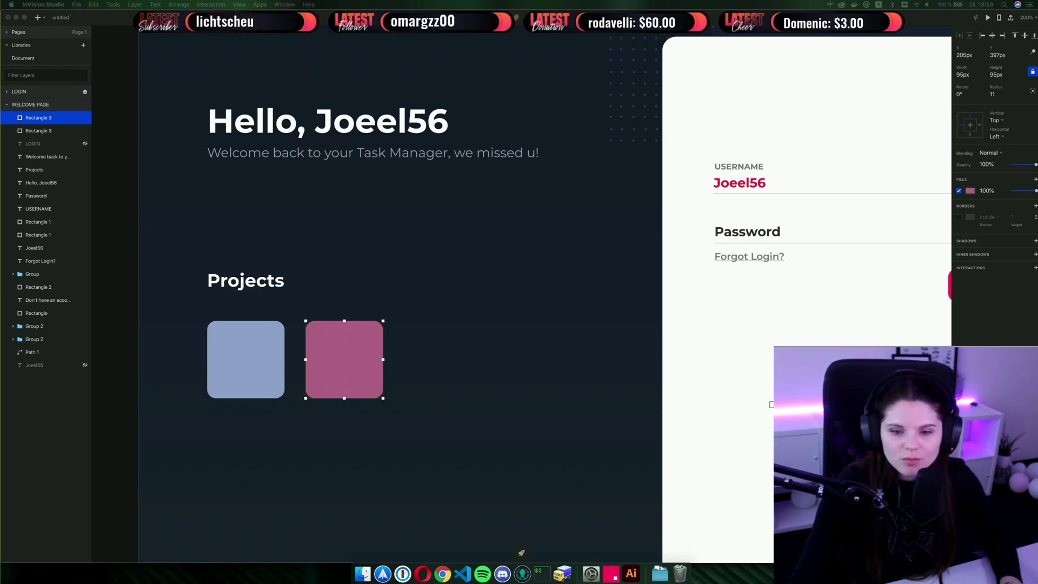
Duplicate the pink square beside the original in the same row, placing the copy at X 327 px, Y 397 px.
{"action": "left_click", "coordinate": [534, 430]}
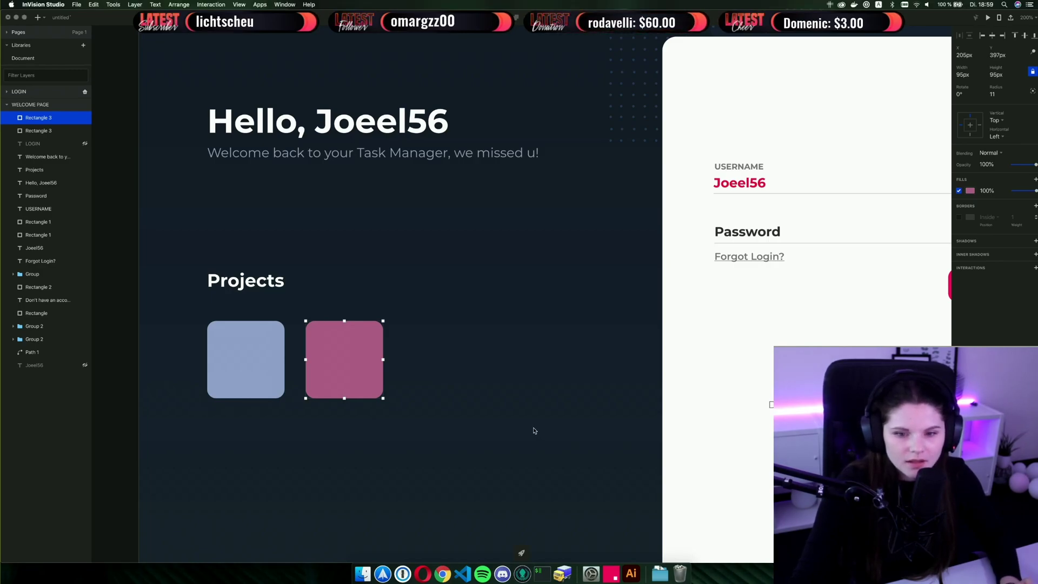
{"action": "left_click_drag", "start_coordinate": [352, 371], "coordinate": [447, 370]}
{"action": "left_click", "coordinate": [406, 419]}
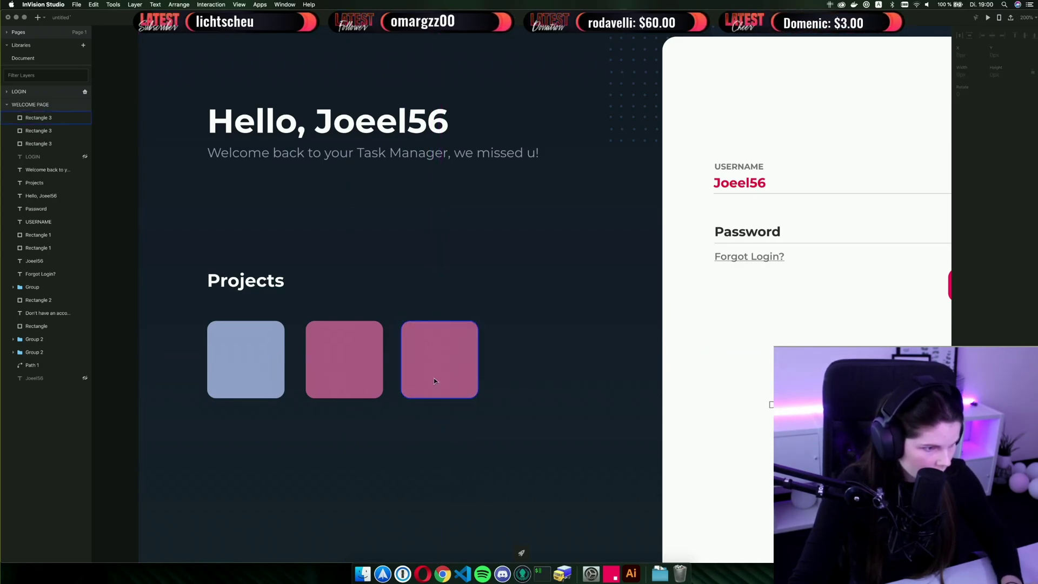
{"action": "left_click", "coordinate": [433, 381]}
{"action": "key", "text": "Right"}
{"action": "key", "text": "Right"}
{"action": "key", "text": "Right"}
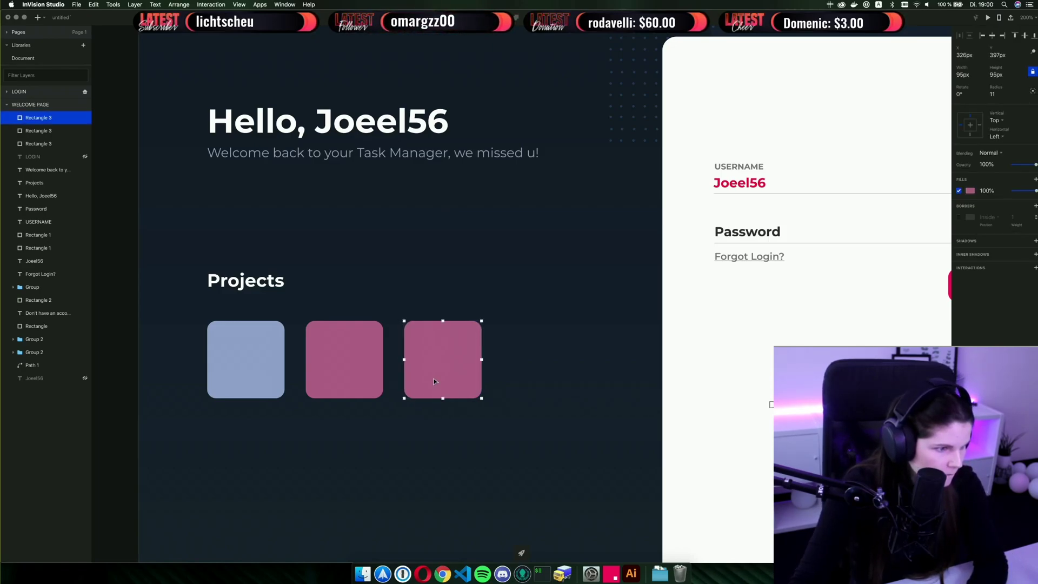
{"action": "left_click", "coordinate": [388, 277]}
{"action": "left_click", "coordinate": [423, 331]}
{"action": "key", "text": "Right"}
{"action": "left_click", "coordinate": [416, 304]}
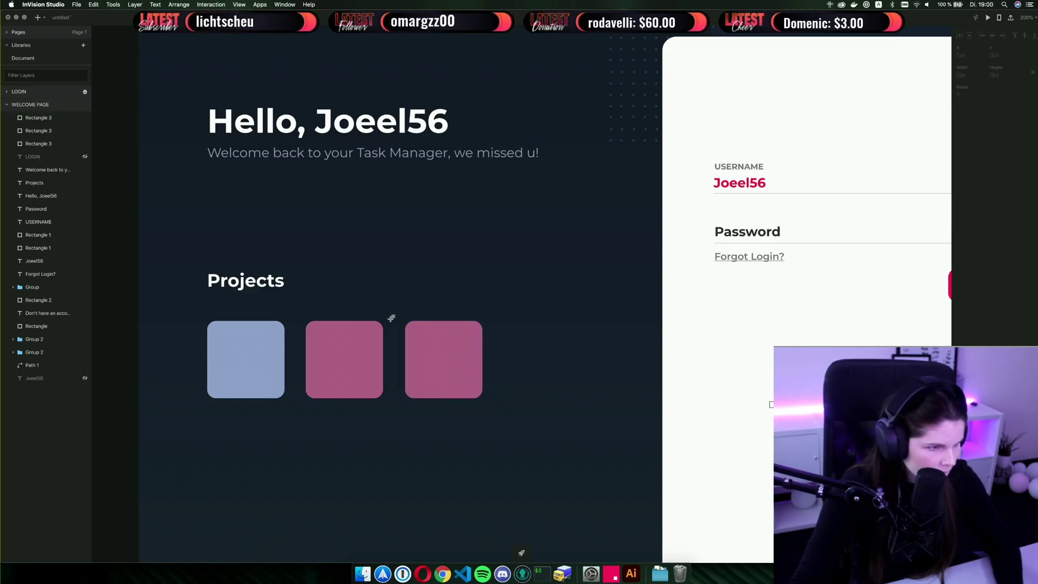
Align the third square to X 326 px using a temporary 26 × 15 px spacer rectangle beside the pink square, and delete the spacer.
{"action": "mouse_move", "coordinate": [295, 333]}
{"action": "left_mouse_down"}
{"action": "mouse_move", "coordinate": [317, 344]}
{"action": "mouse_move", "coordinate": [393, 345]}
{"action": "left_mouse_up"}
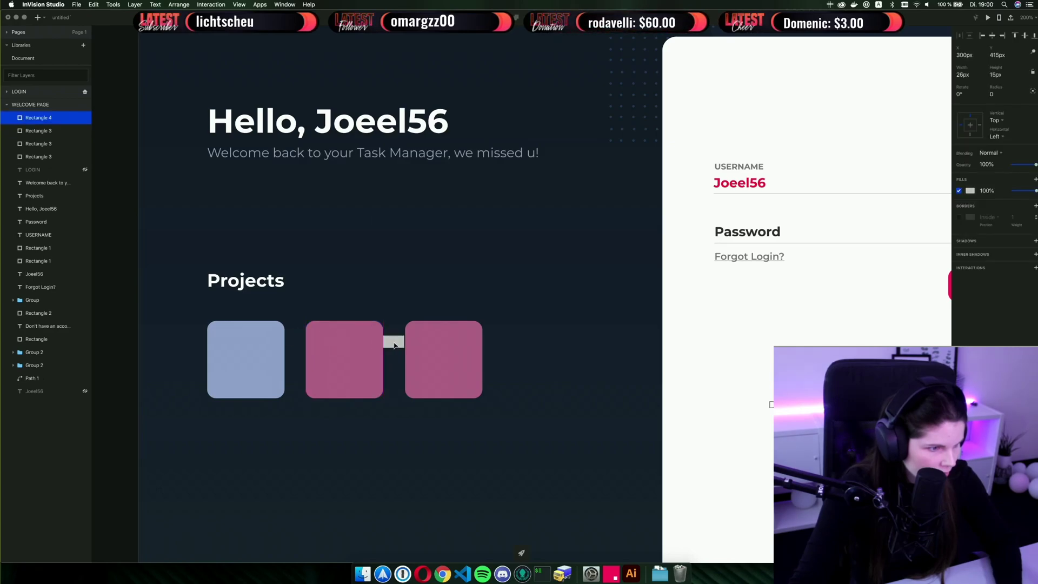
{"action": "left_click", "coordinate": [427, 344]}
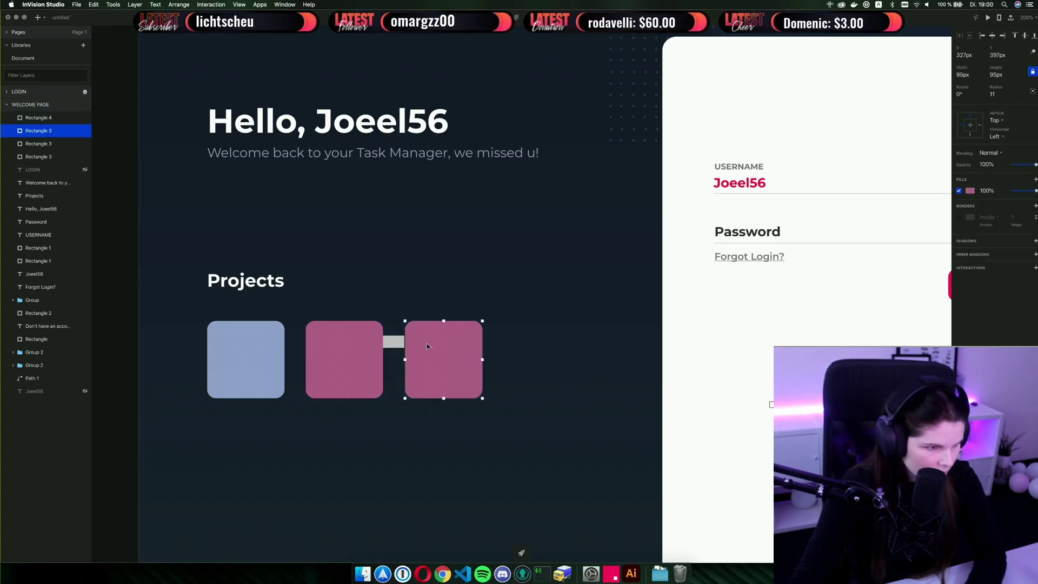
{"action": "left_click", "coordinate": [394, 342]}
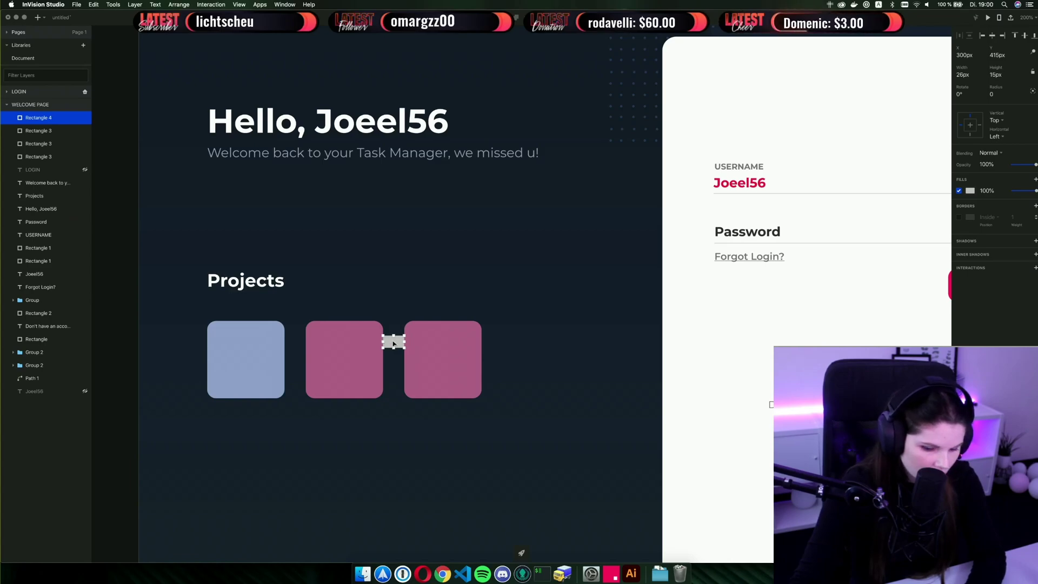
{"action": "key", "text": "BackSpace"}
Change the third square's fill to a bright purple, about B65FDF.
{"action": "left_click", "coordinate": [423, 345]}
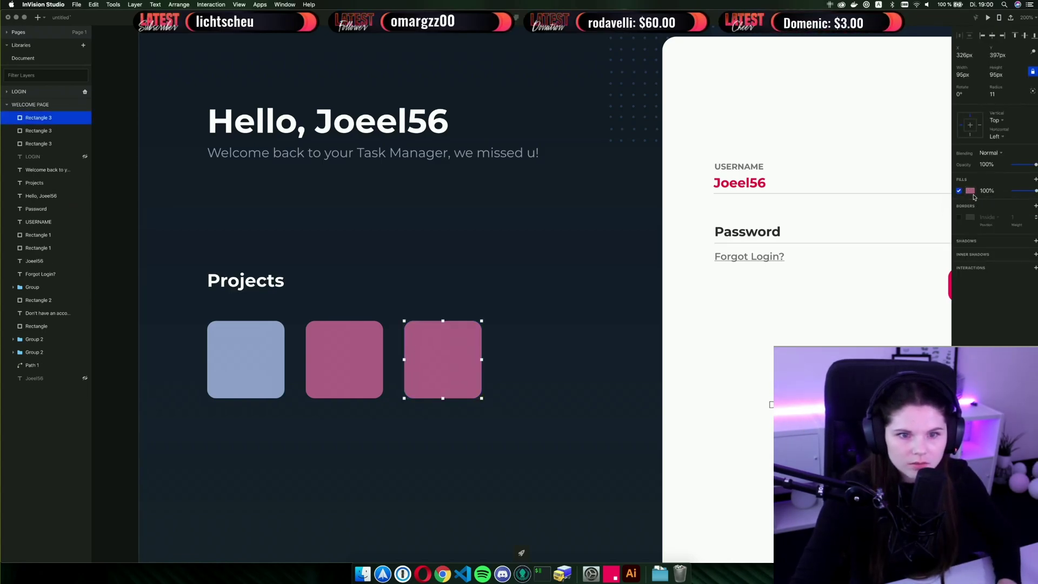
{"action": "left_click", "coordinate": [972, 192]}
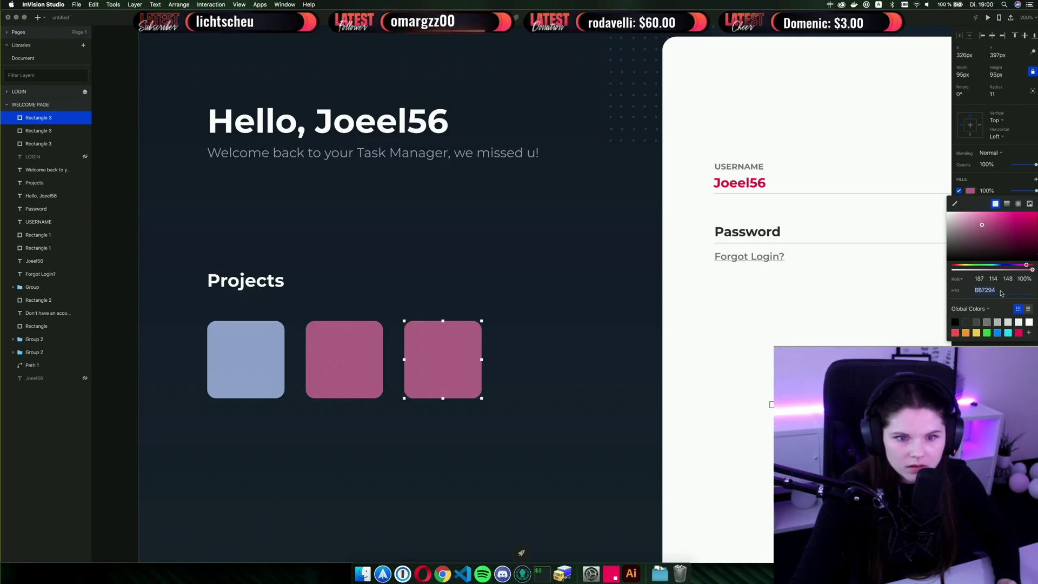
{"action": "left_click", "coordinate": [1014, 264]}
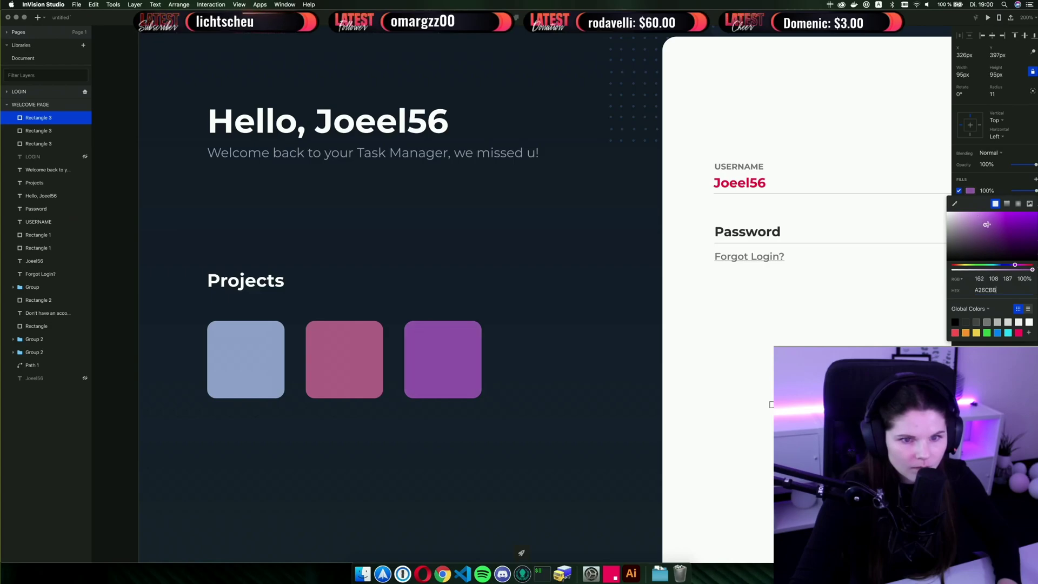
{"action": "left_click", "coordinate": [998, 220]}
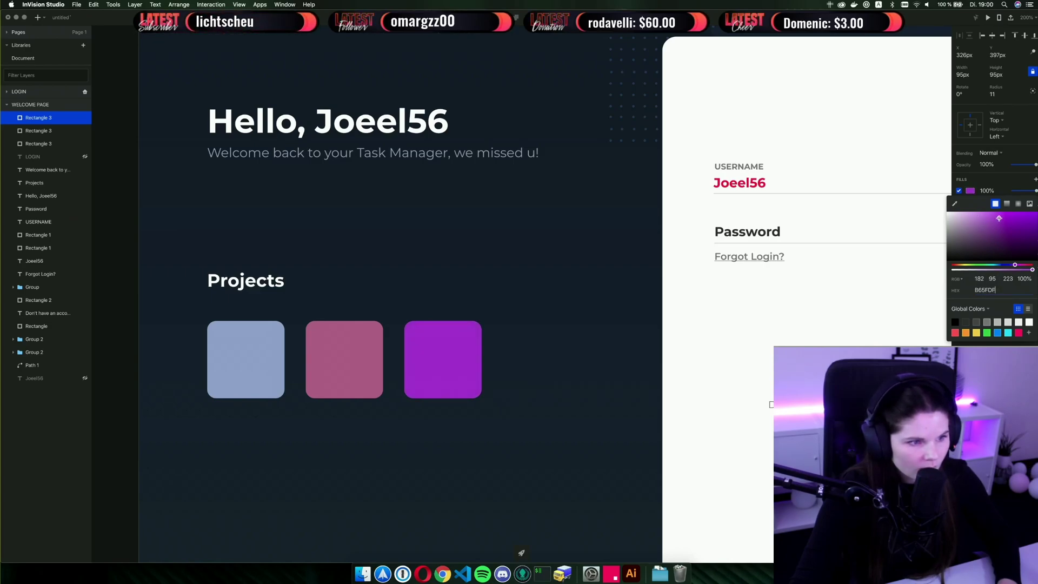
{"action": "left_click", "coordinate": [462, 286]}
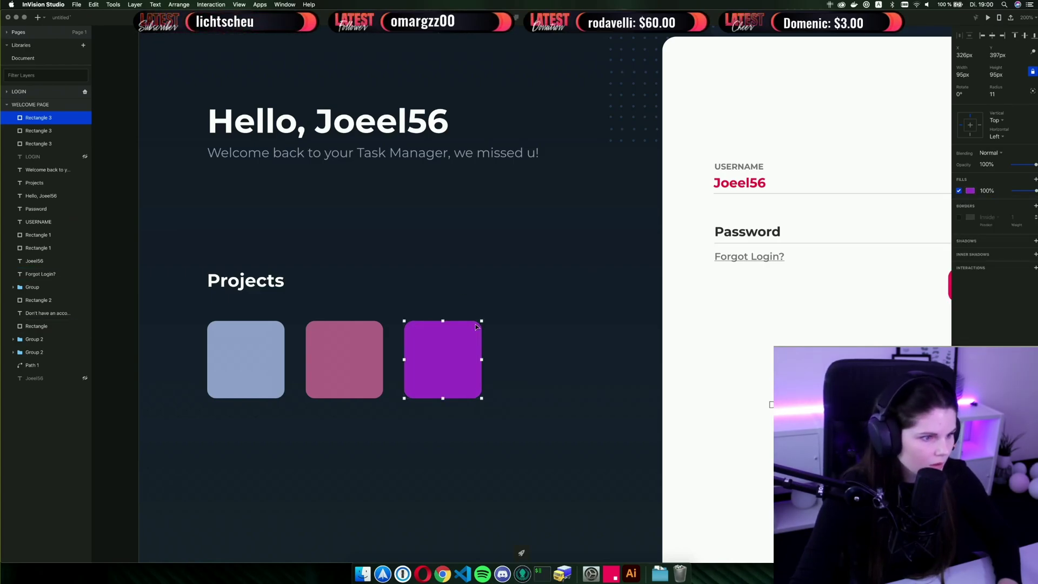
{"action": "left_click", "coordinate": [458, 294]}
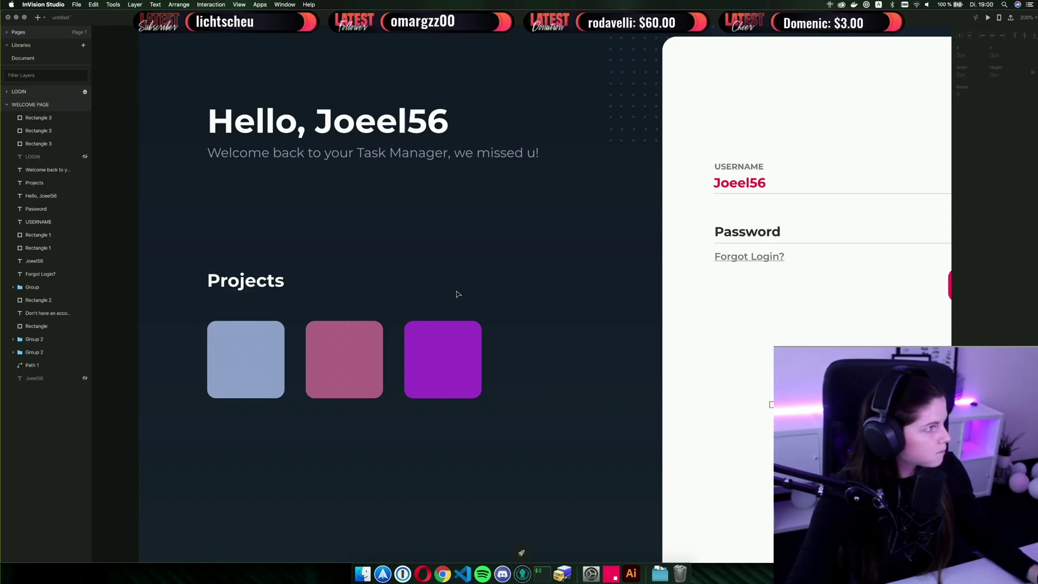
{"action": "left_click", "coordinate": [380, 363]}
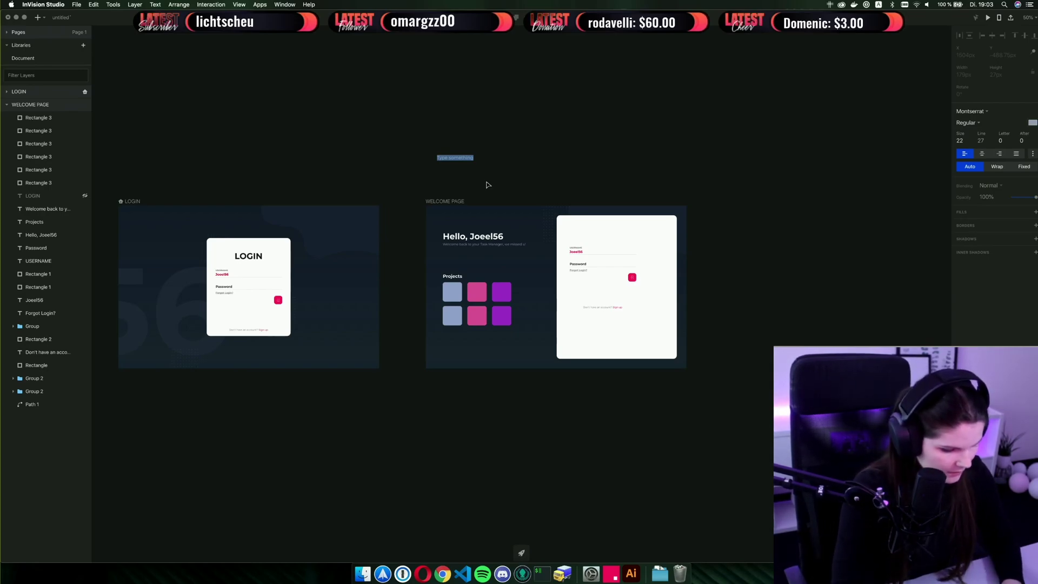
Enter "Fri" in the new text layer above the WELCOME PAGE artboard and set its weight to Bold.
{"action": "type", "text": "Fri"}
{"action": "key", "text": "super+a"}
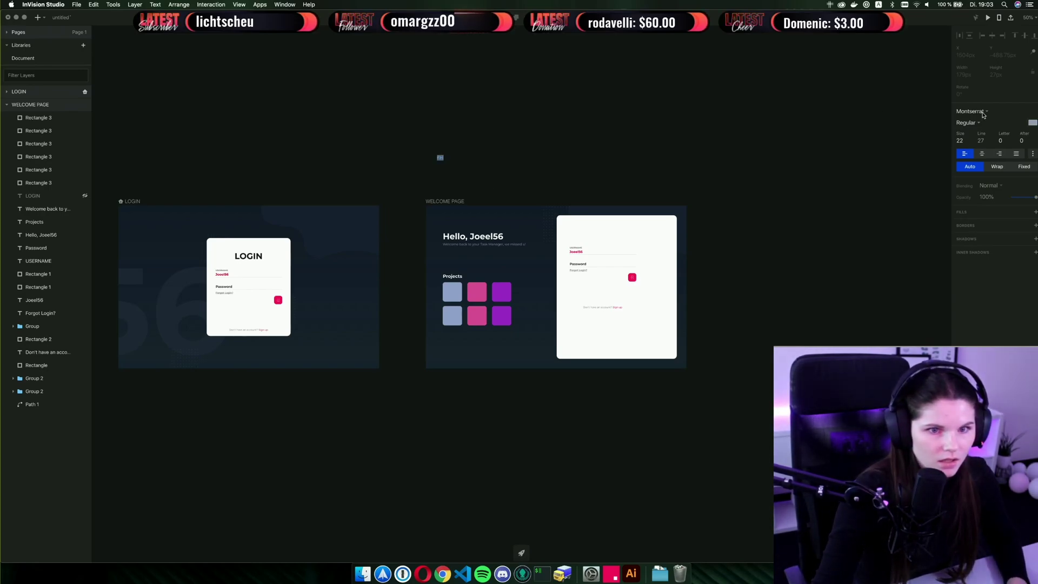
{"action": "left_click", "coordinate": [967, 122]}
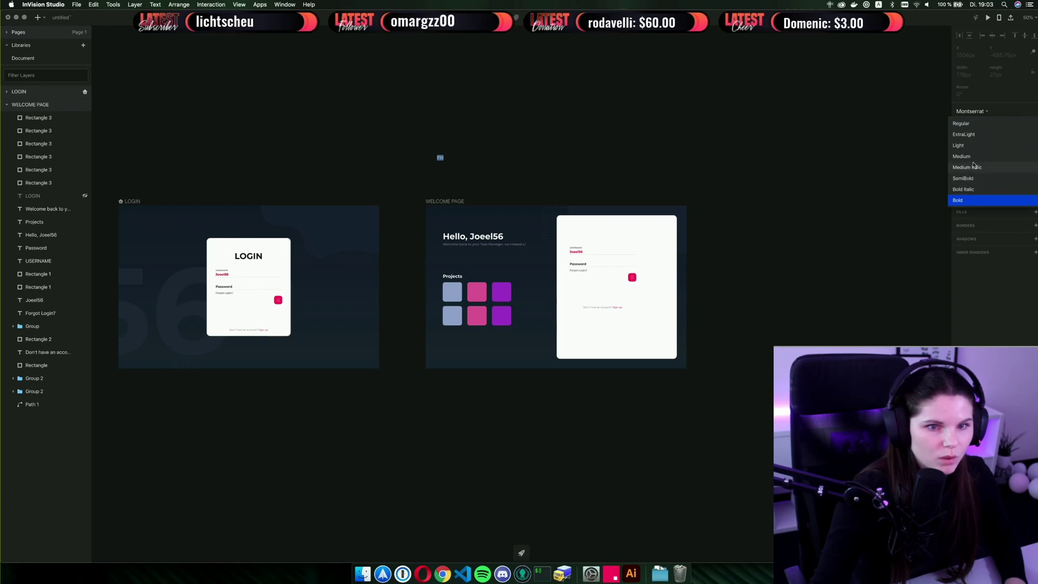
{"action": "left_click", "coordinate": [960, 200]}
Increase the font size of the "Fri" text to 32.
{"action": "left_click", "coordinate": [962, 140]}
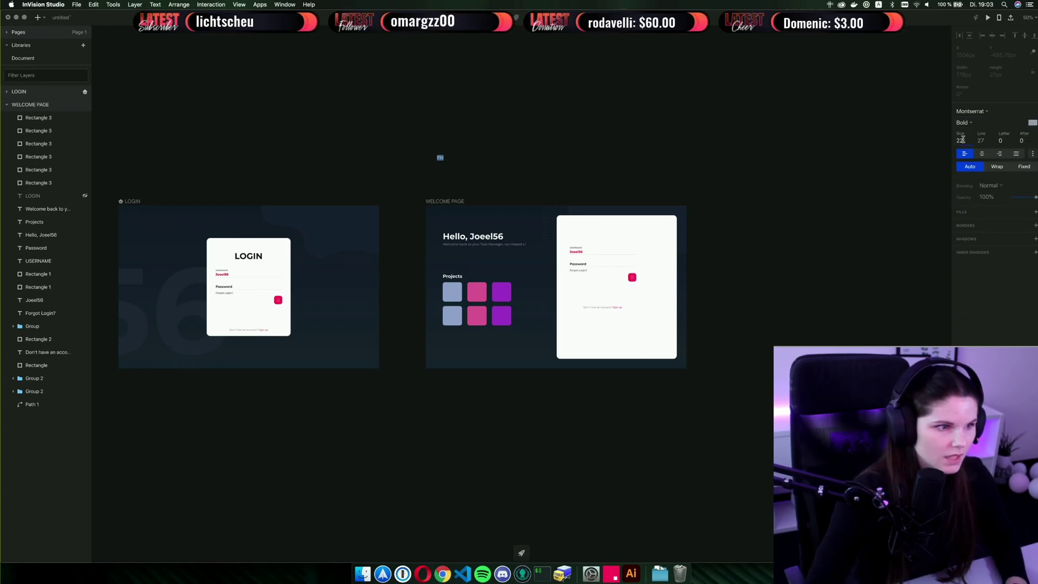
{"action": "key", "text": "Up"}
{"action": "key", "text": "Up"}
{"action": "key", "text": "Up"}
{"action": "key", "text": "Up"}
{"action": "key", "text": "Up"}
{"action": "key", "text": "Up"}
{"action": "key", "text": "Up"}
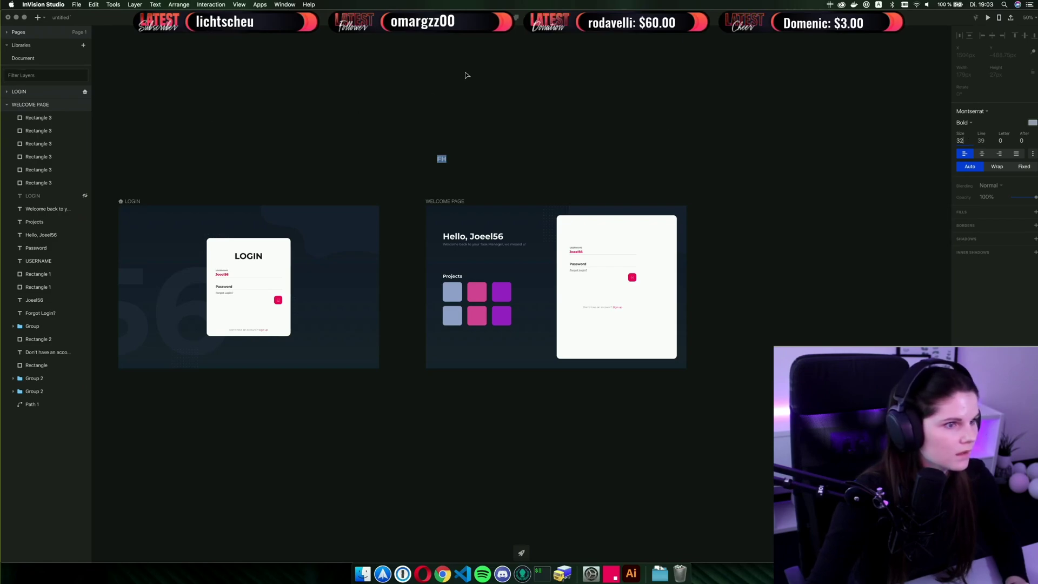
Replace the text above the WELCOME PAGE artboard with "FH" and move it onto the first Projects square.
{"action": "type", "text": "FH"}
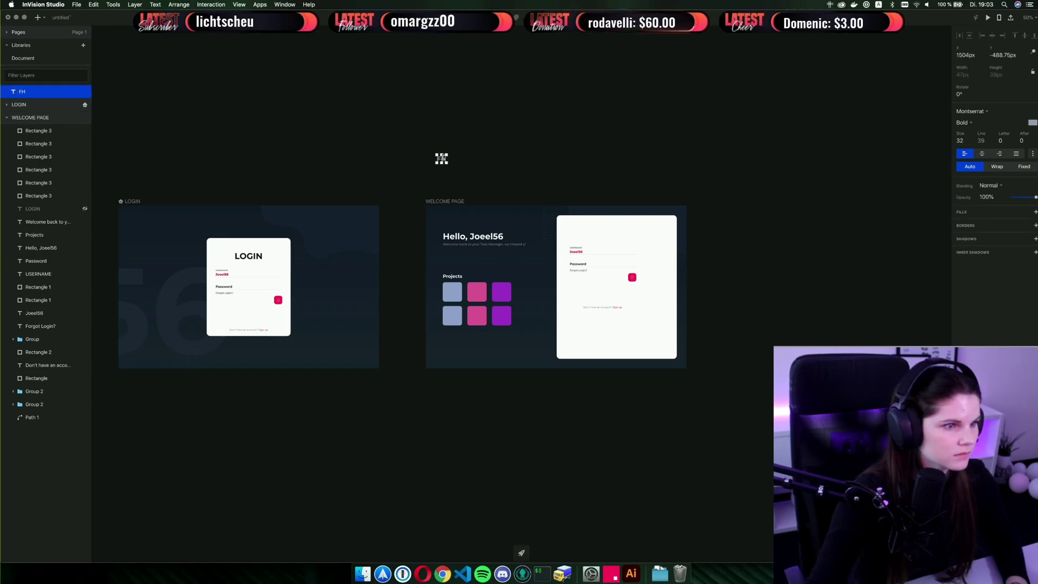
{"action": "left_click_drag", "start_coordinate": [442, 167], "coordinate": [455, 293]}
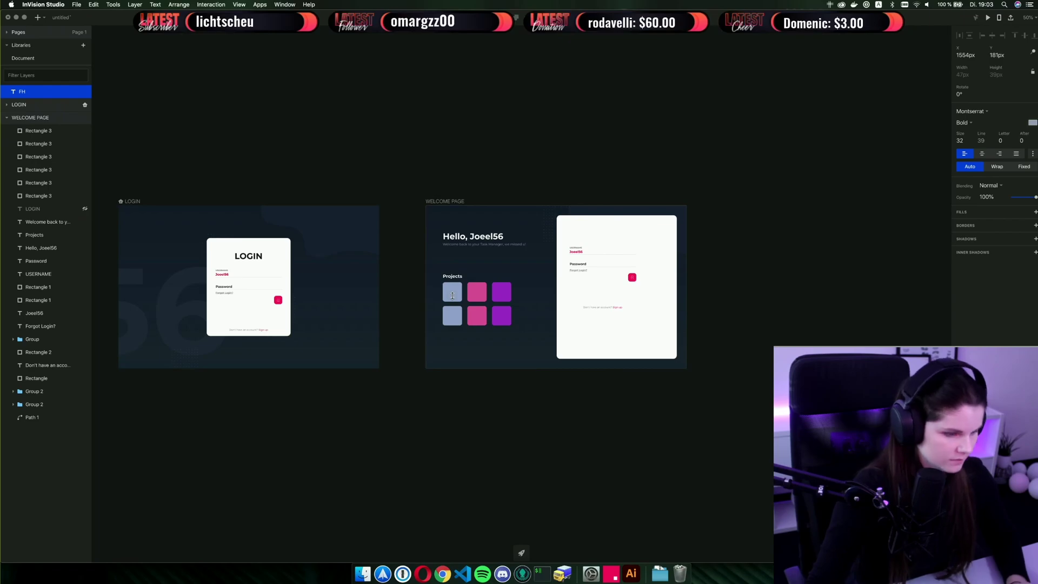
Change the color of the "FH" text on the first Projects square to white, FFFFFF.
{"action": "key", "text": "super+equal"}
{"action": "key", "text": "super+equal"}
{"action": "key", "text": "super+equal"}
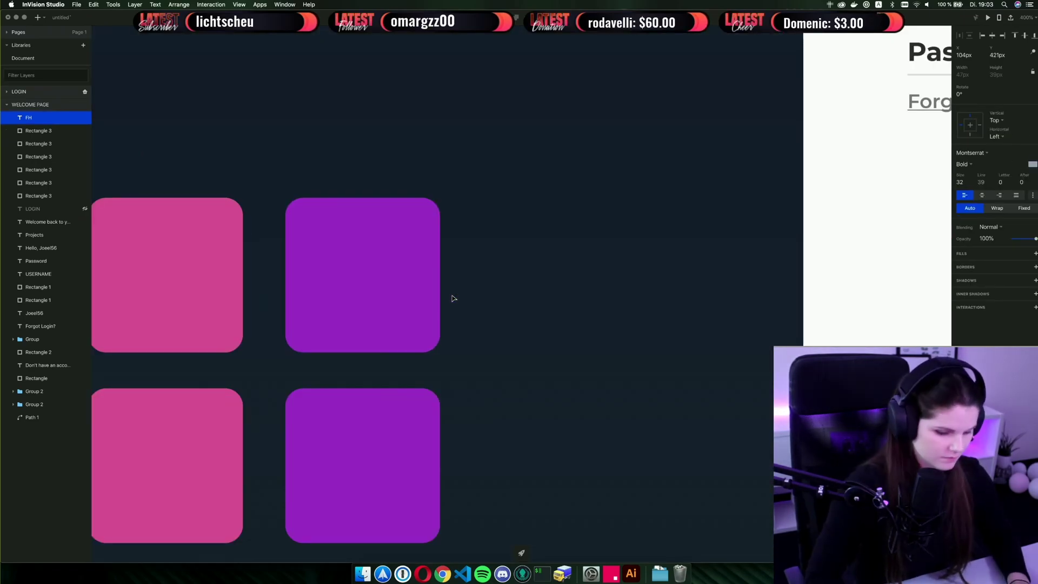
{"action": "key", "text": "super+minus"}
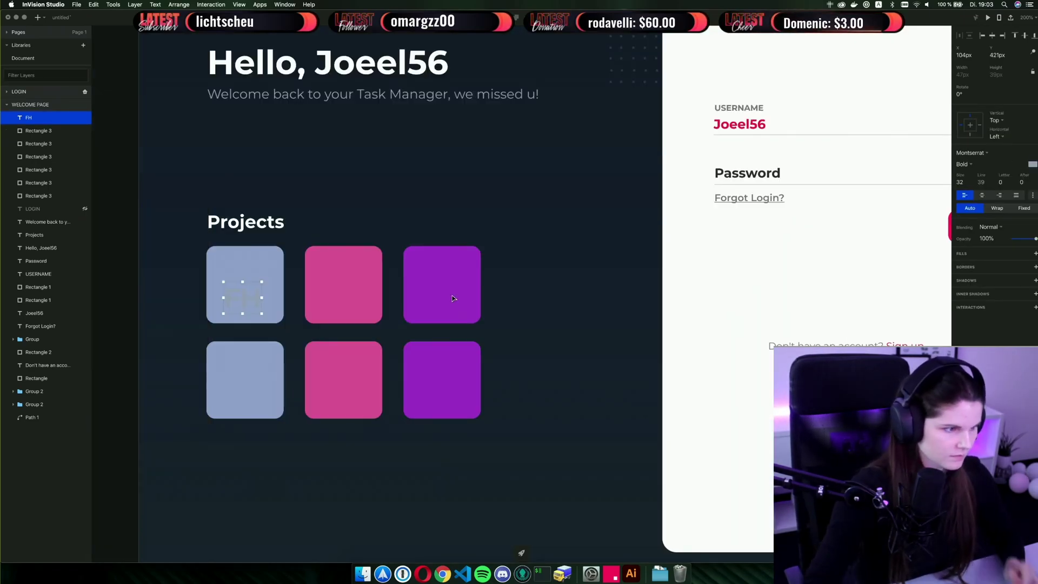
{"action": "left_click", "coordinate": [1032, 165]}
{"action": "left_click_drag", "start_coordinate": [962, 195], "coordinate": [940, 183]}
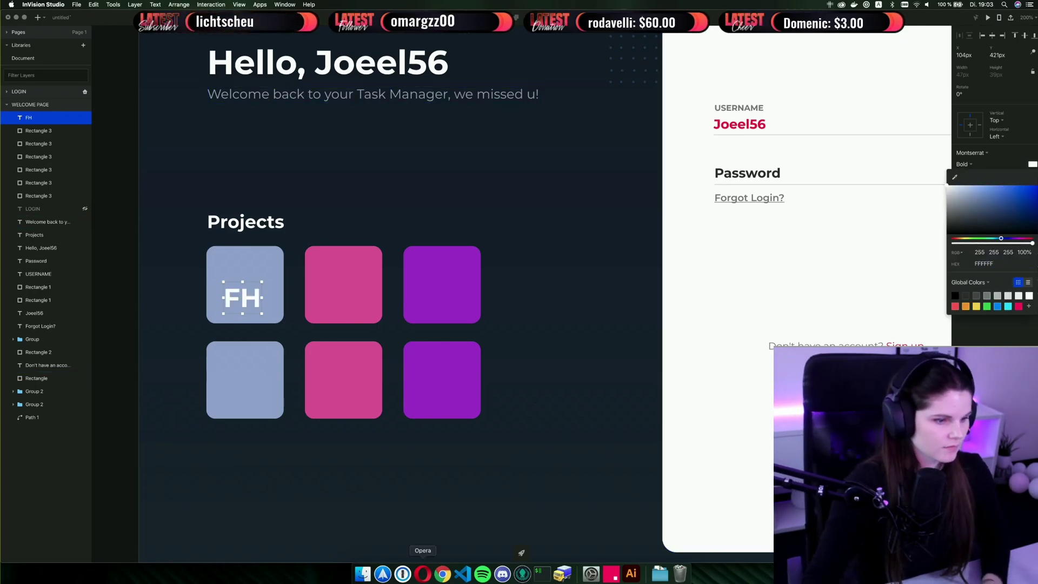
Consult the Dribbble reference in Chrome, and set the "FH" text to size 28 near the square's left edge at X 91 px.
{"action": "left_click", "coordinate": [443, 574]}
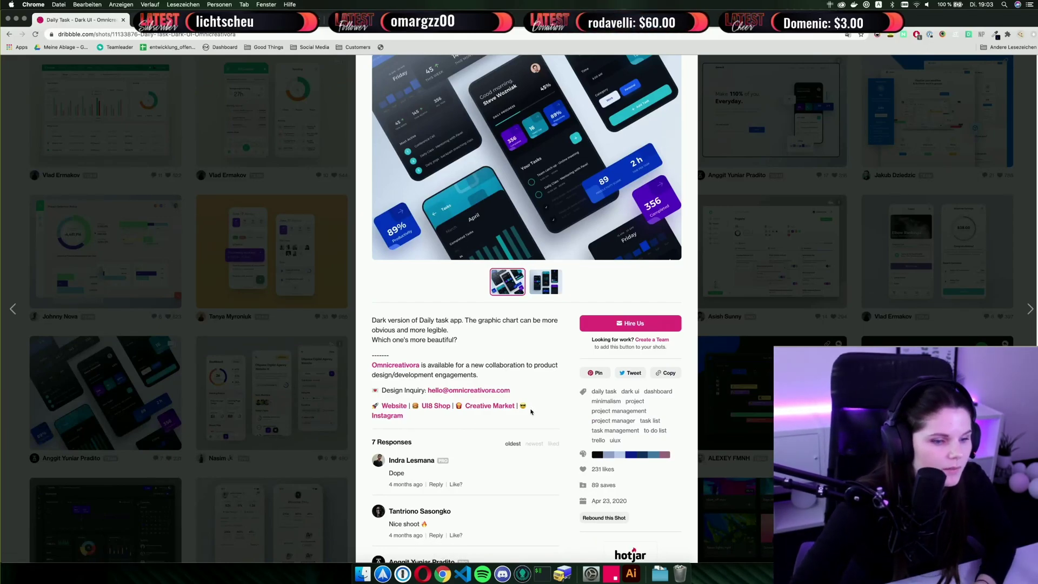
{"action": "left_click", "coordinate": [613, 578]}
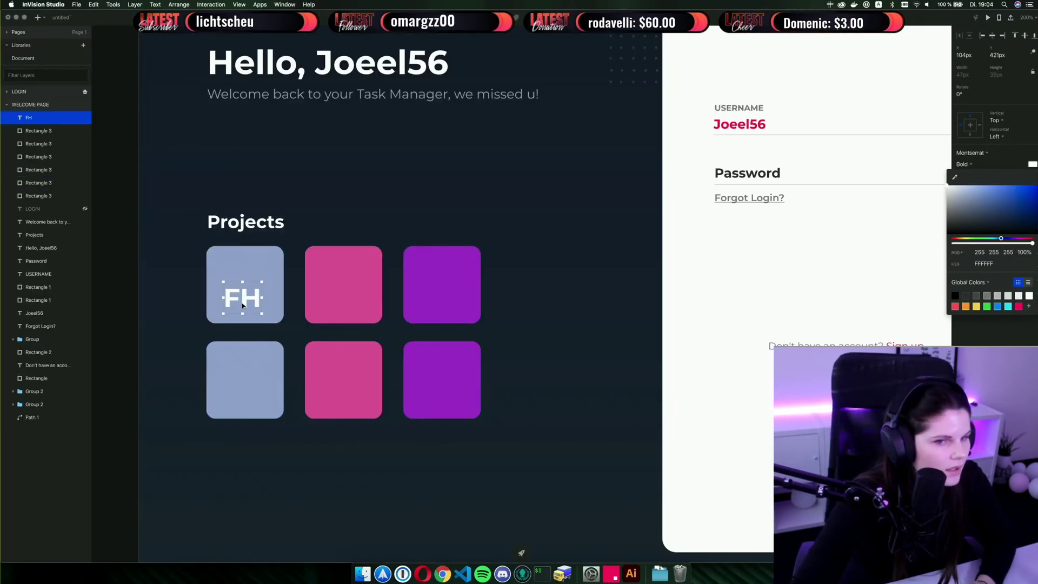
{"action": "left_click", "coordinate": [971, 150]}
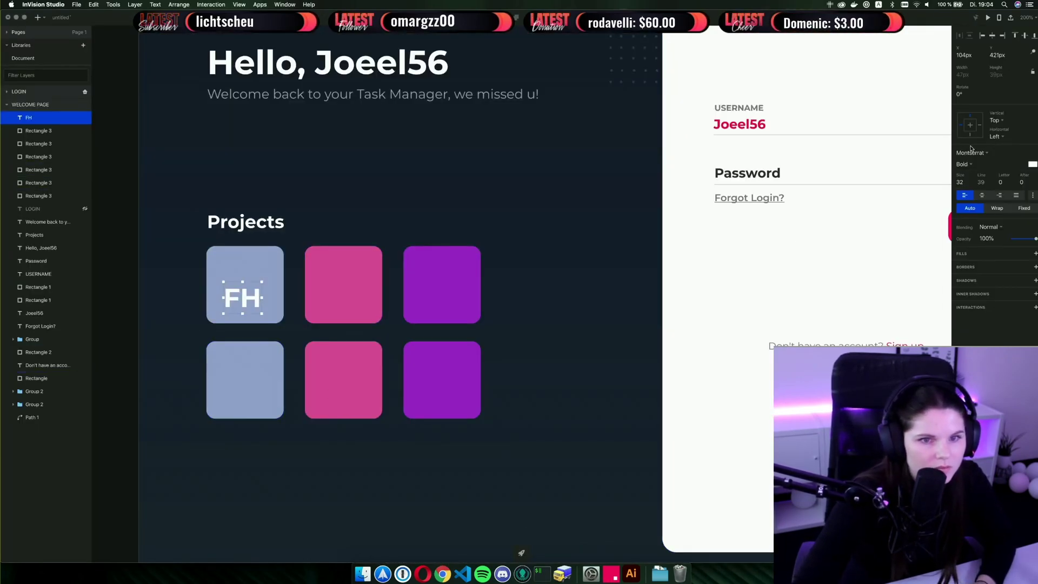
{"action": "double_click", "coordinate": [960, 182]}
{"action": "type", "text": "28"}
{"action": "left_click_drag", "start_coordinate": [231, 292], "coordinate": [230, 292]}
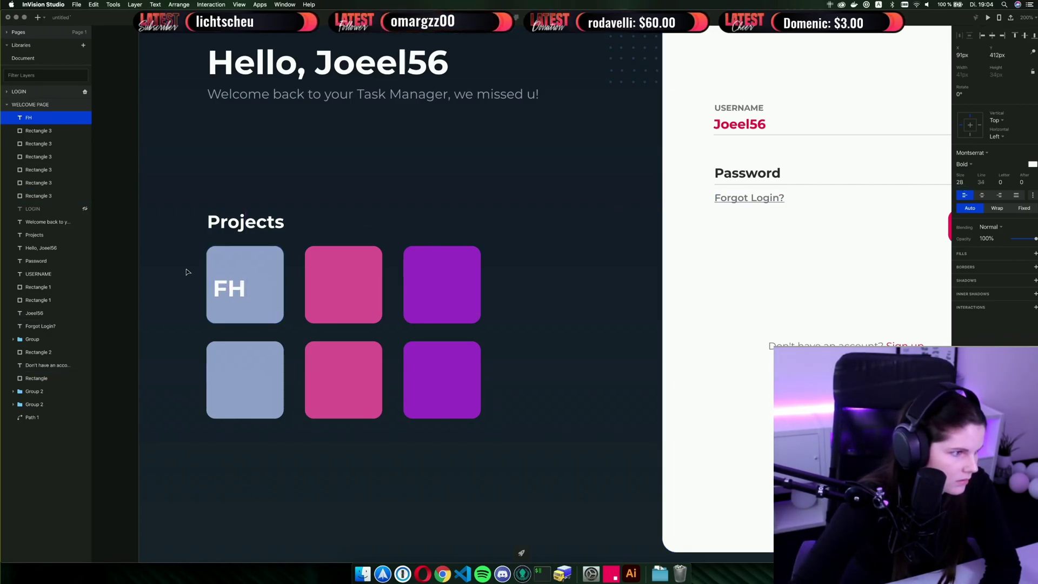
{"action": "key", "text": "Down"}
{"action": "key", "text": "Down"}
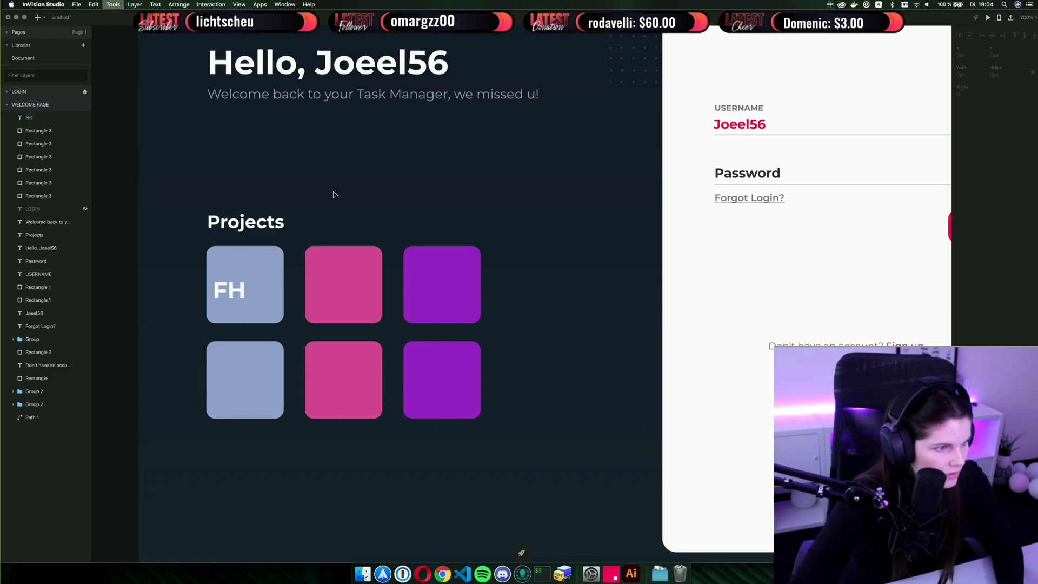
Add a "Project 1" text layer above the colored squares and set its weight to Regular.
{"action": "key", "text": "t"}
{"action": "left_click", "coordinate": [353, 193]}
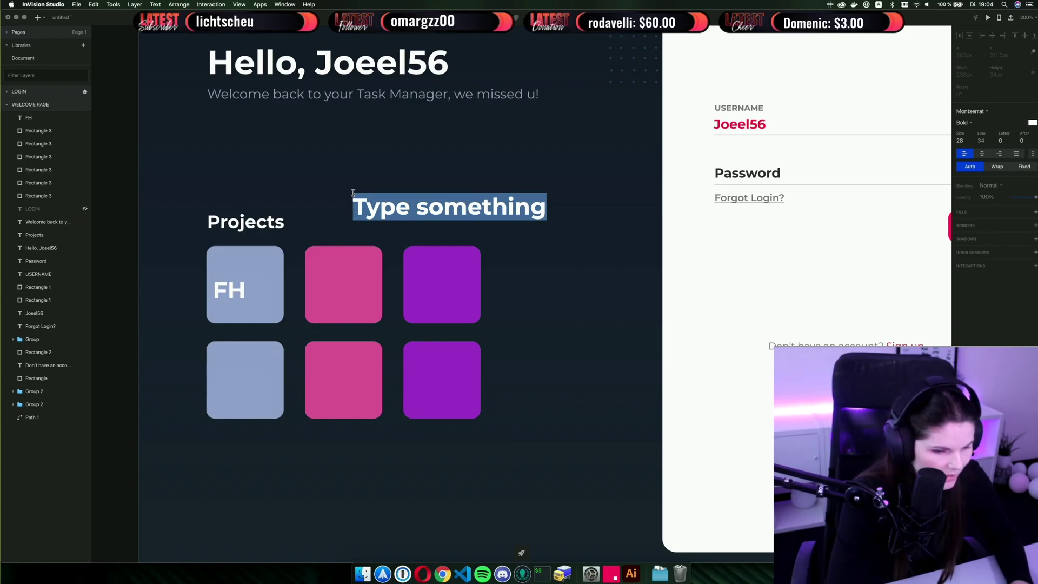
{"action": "type", "text": "Project 1"}
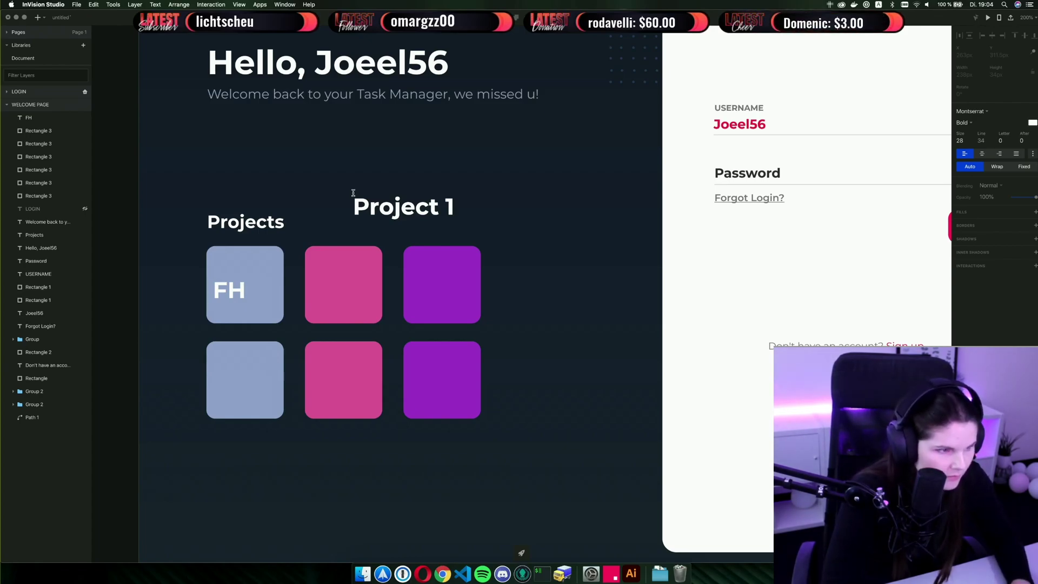
{"action": "left_click", "coordinate": [967, 122]}
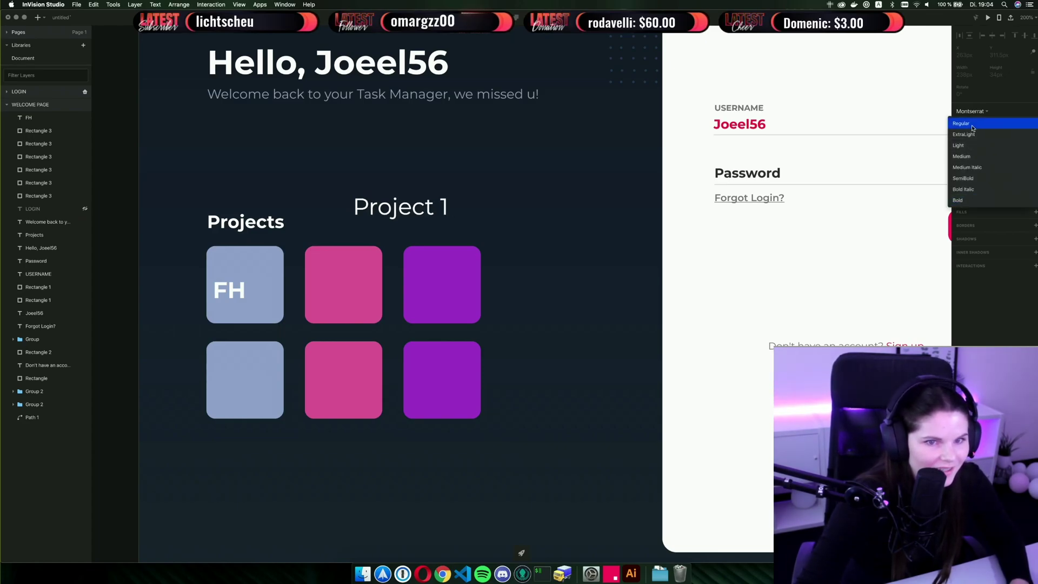
{"action": "left_click", "coordinate": [973, 124]}
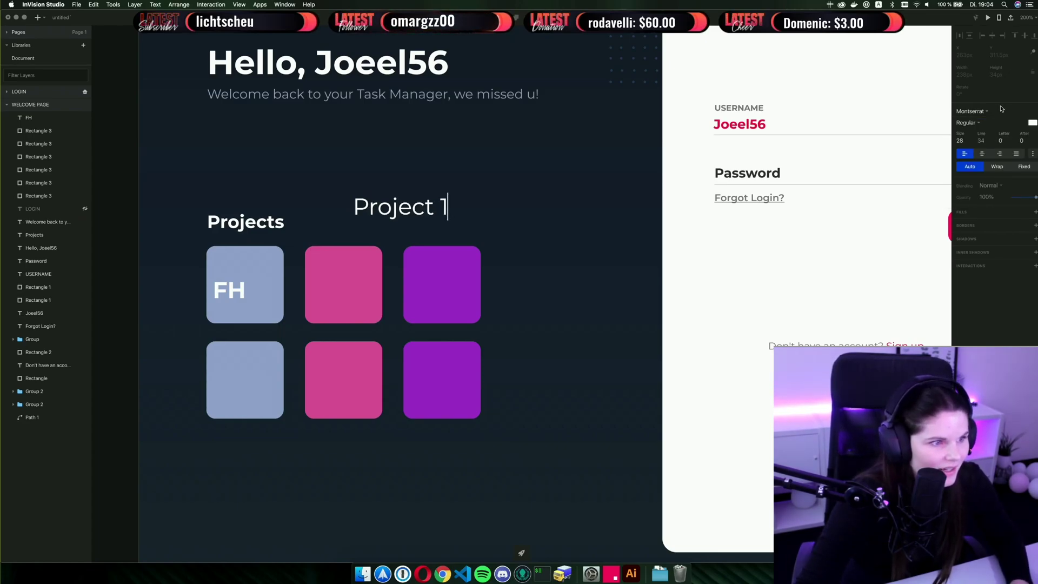
Reduce the font size of the "Project 1" text to 15.
{"action": "left_click", "coordinate": [964, 141]}
{"action": "key", "text": "Down"}
{"action": "key", "text": "Down"}
{"action": "key", "text": "Down"}
{"action": "key", "text": "Down"}
{"action": "key", "text": "Down"}
{"action": "key", "text": "Down"}
{"action": "key", "text": "Down"}
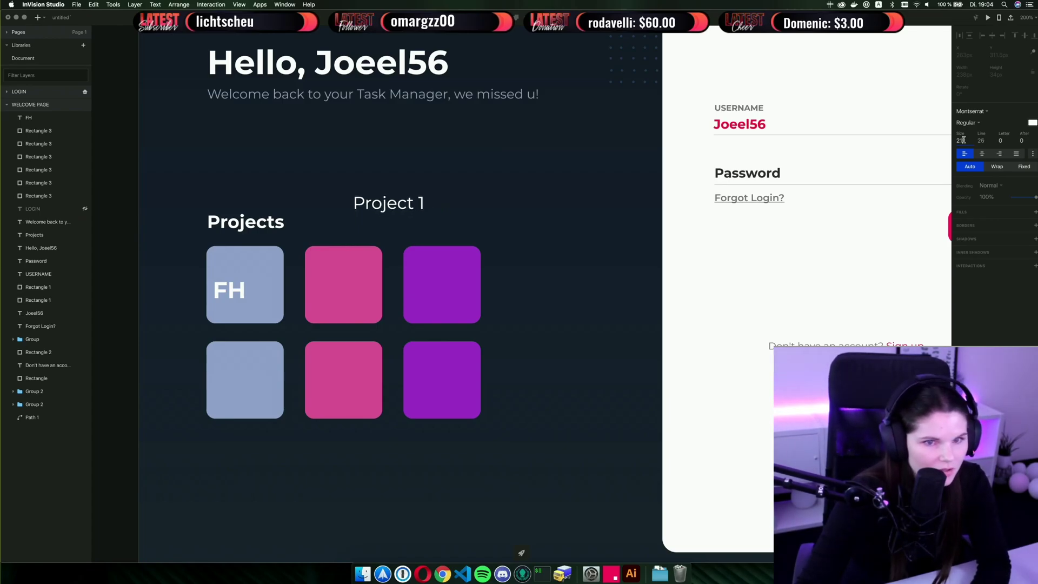
{"action": "key", "text": "Down"}
{"action": "key", "text": "Down"}
{"action": "key", "text": "Down"}
{"action": "key", "text": "Down"}
{"action": "key", "text": "Down"}
{"action": "key", "text": "Down"}
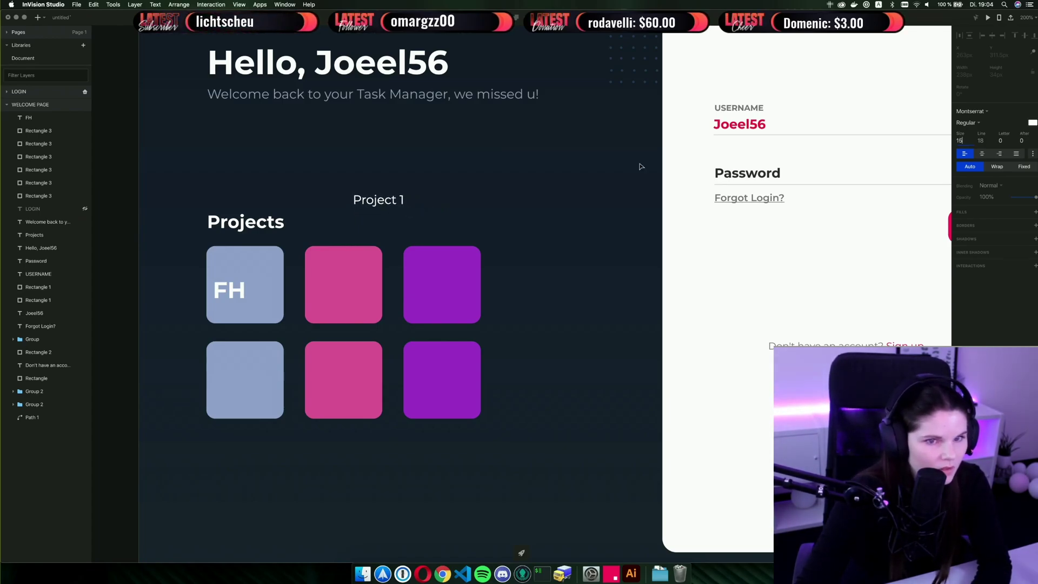
Move the "Project 1" text directly below "FH" on the first square, at X 91 px and Y 440 px.
{"action": "left_click", "coordinate": [441, 175]}
{"action": "key", "text": "Escape"}
{"action": "left_click_drag", "start_coordinate": [386, 201], "coordinate": [247, 313]}
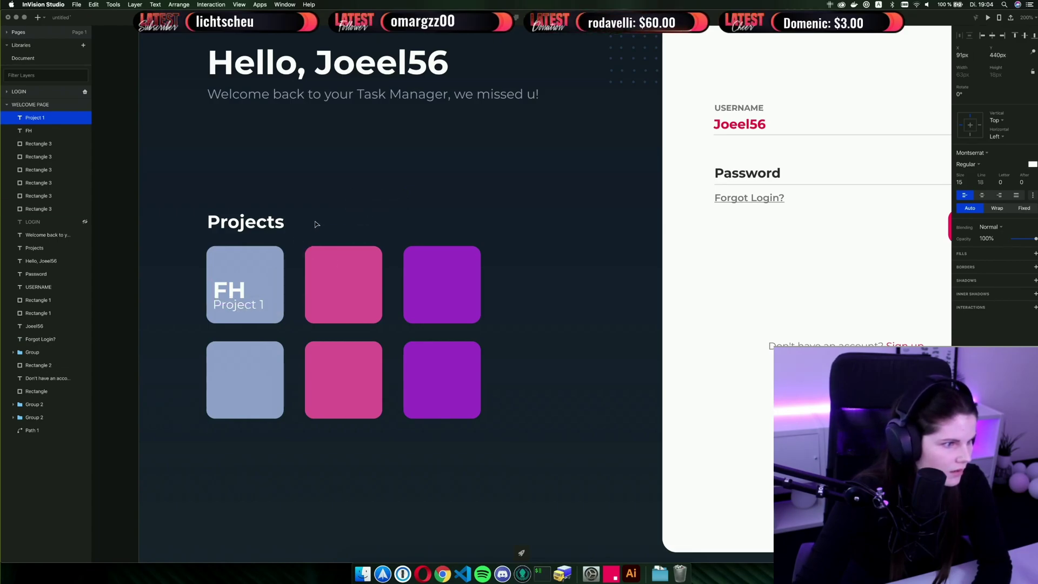
Decrease the "Project 1" font size by one and shift the "FH" text up to Y 411 px.
{"action": "left_click", "coordinate": [960, 183]}
{"action": "key", "text": "Down"}
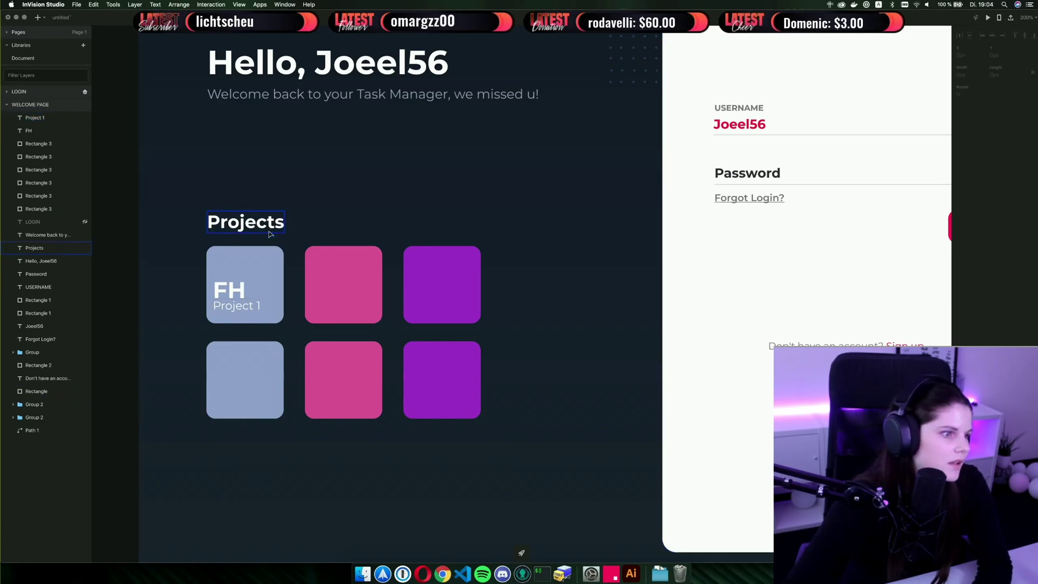
{"action": "left_click", "coordinate": [236, 291]}
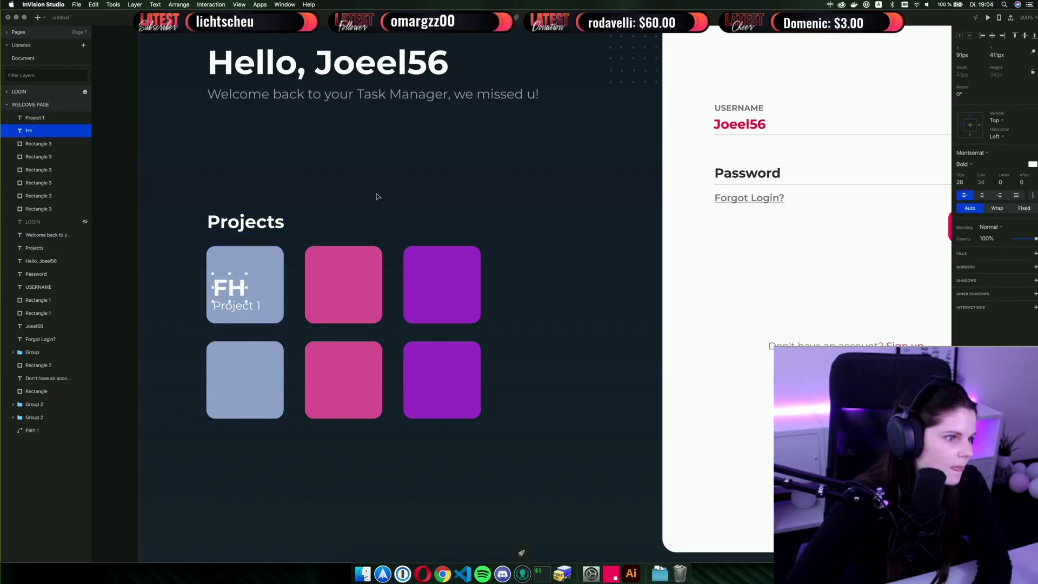
Switch to Chrome and search for "flaticon" in a new tab.
{"action": "left_click", "coordinate": [443, 574]}
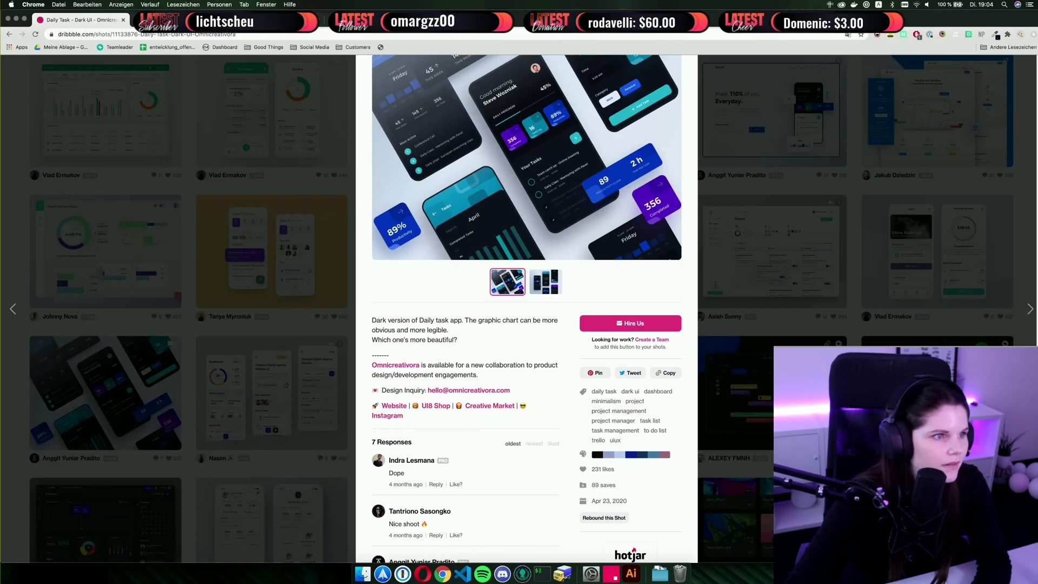
{"action": "key", "text": "super+t"}
{"action": "type", "text": "fla"}
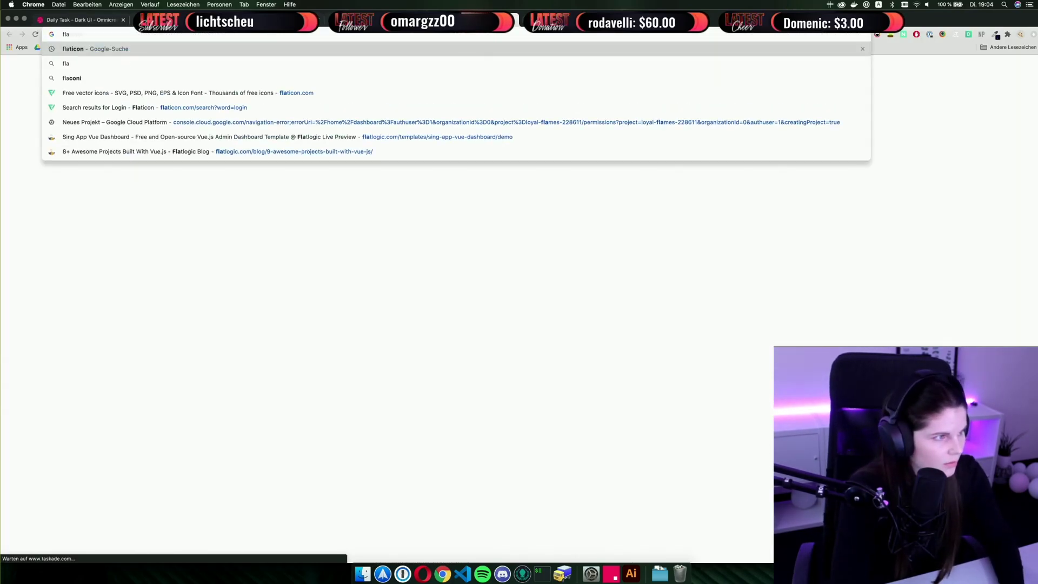
{"action": "type", "text": "ticon"}
{"action": "key", "text": "Return"}
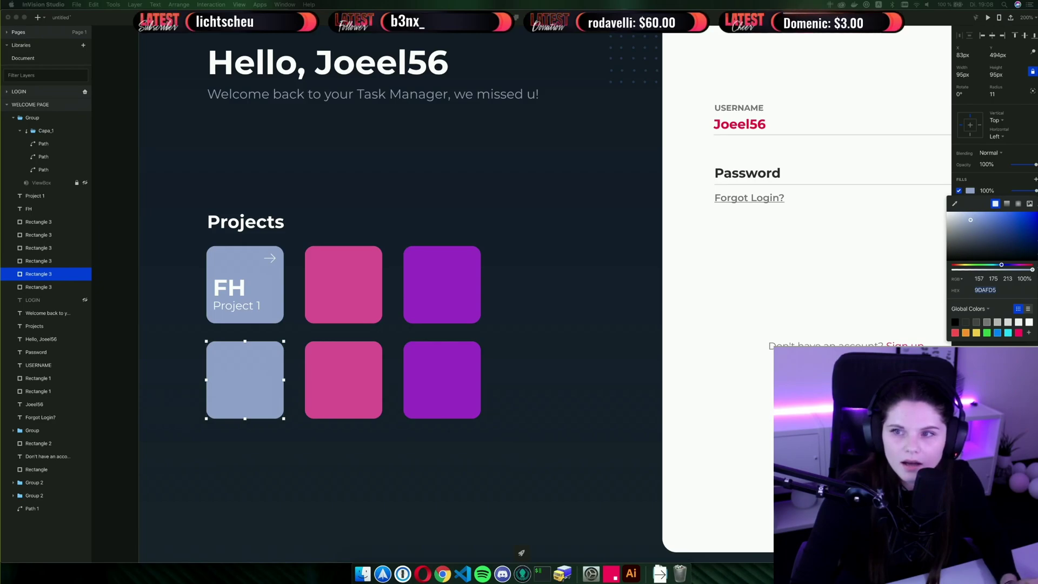
Recolor the three squares of the lower Projects row orange, violet and red.
{"action": "left_click", "coordinate": [743, 358]}
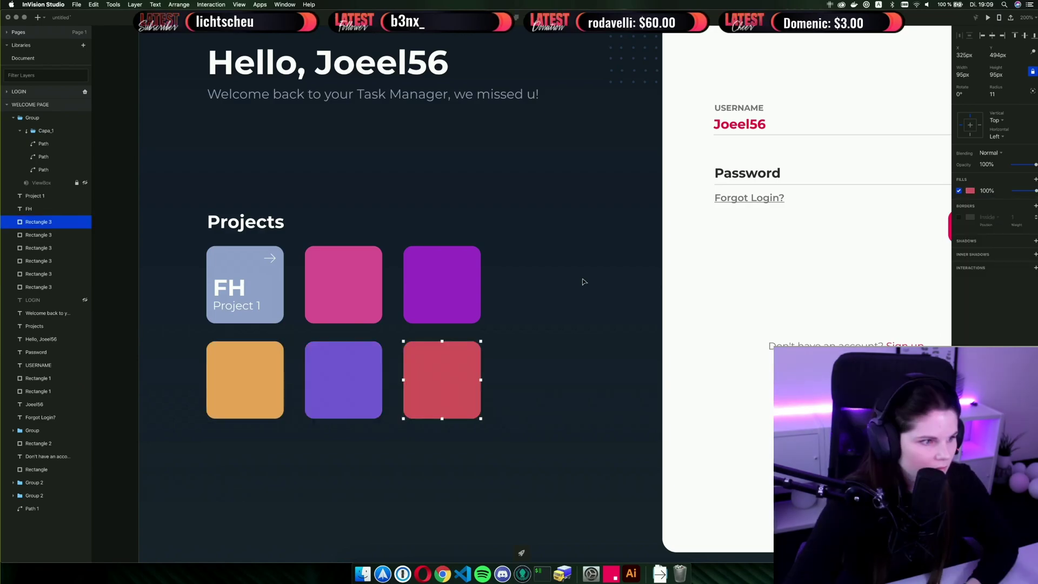
{"action": "left_click", "coordinate": [583, 281]}
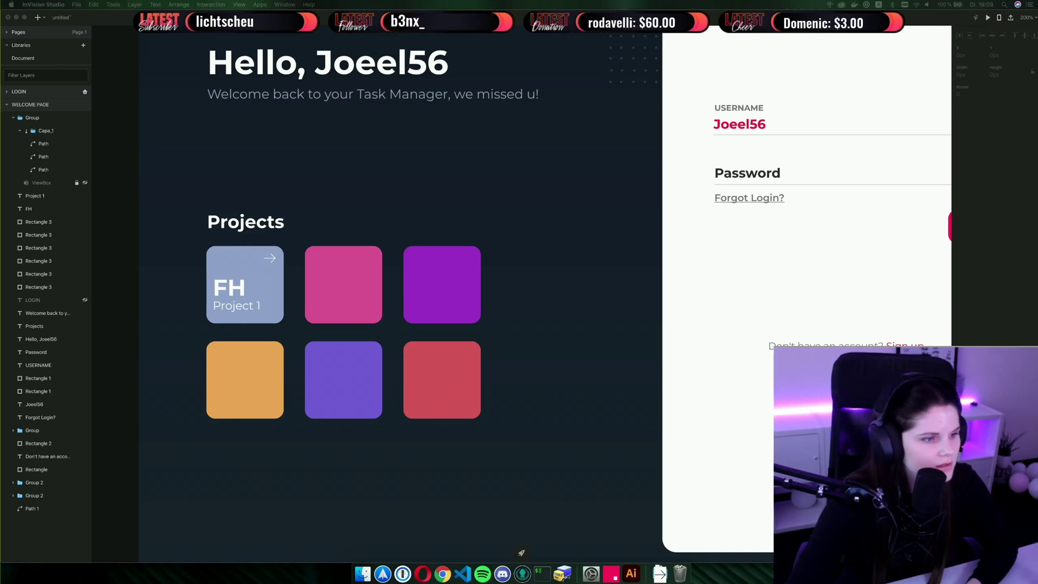
Move the orange, violet and red squares of the lower Projects row down 20 px to Y 514 px.
{"action": "left_click", "coordinate": [472, 381]}
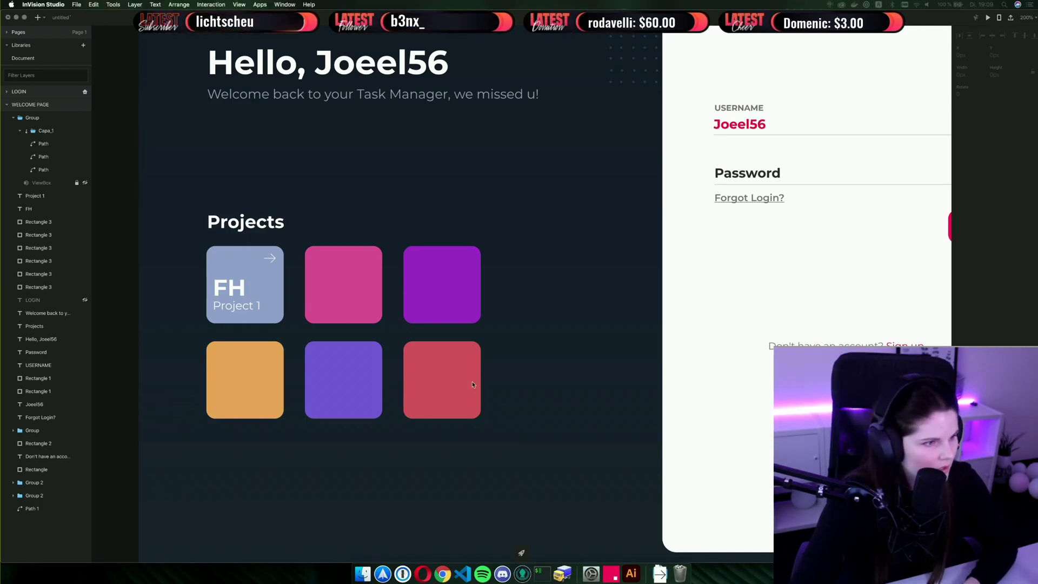
{"action": "left_click", "coordinate": [444, 385]}
{"action": "left_click", "coordinate": [363, 382], "text": "shift"}
{"action": "left_click", "coordinate": [234, 371], "text": "shift"}
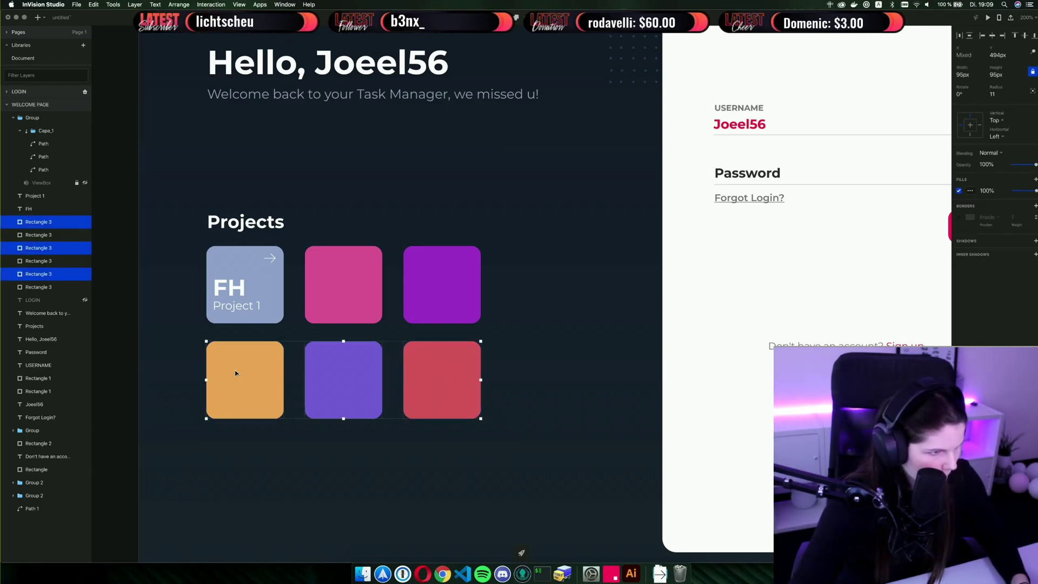
{"action": "key", "text": "shift+Down"}
{"action": "key", "text": "shift+Down"}
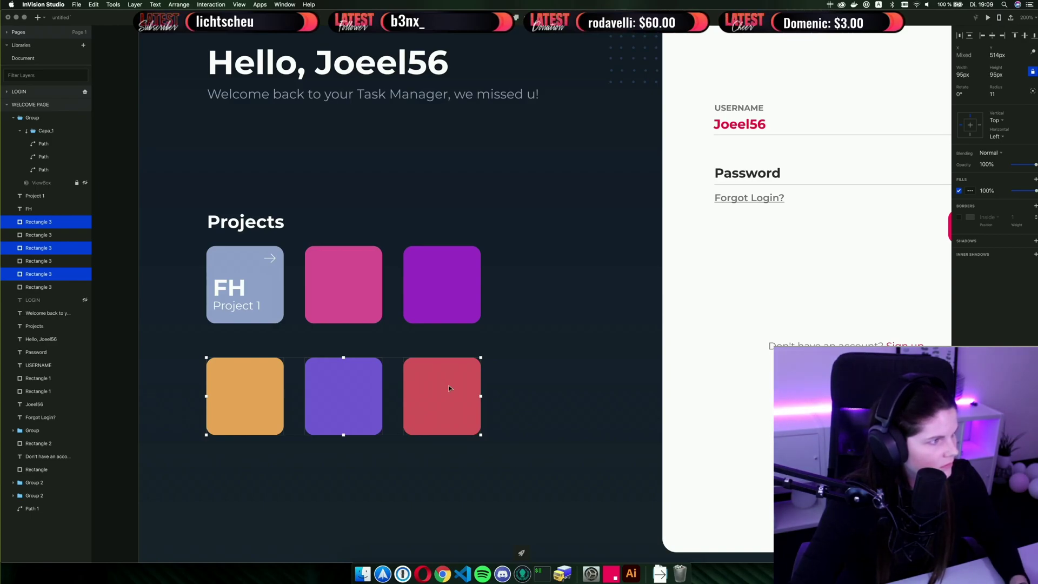
{"action": "left_click", "coordinate": [543, 369]}
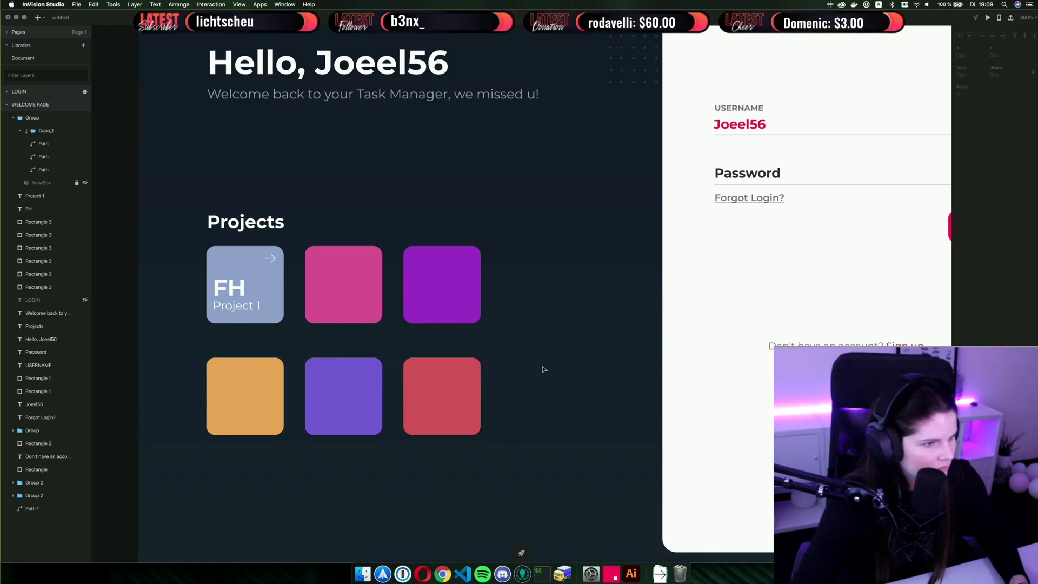
Check the gap between the first two upper Projects squares with a vertical on-screen guide.
{"action": "left_click", "coordinate": [831, 6]}
{"action": "left_click", "coordinate": [838, 22]}
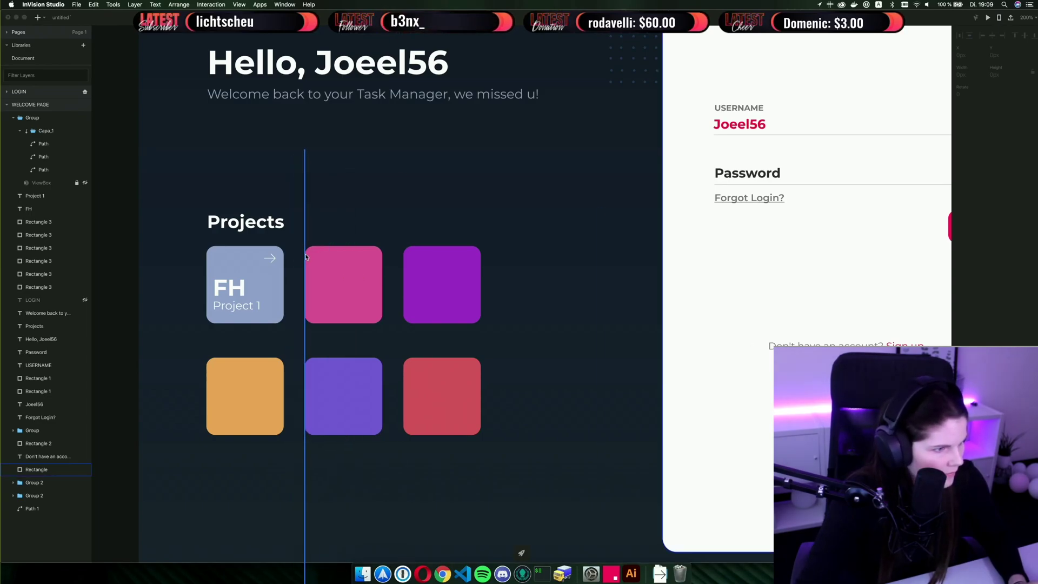
{"action": "mouse_move", "coordinate": [306, 257]}
{"action": "left_mouse_down"}
{"action": "mouse_move", "coordinate": [404, 258]}
{"action": "mouse_move", "coordinate": [286, 260]}
{"action": "left_mouse_up"}
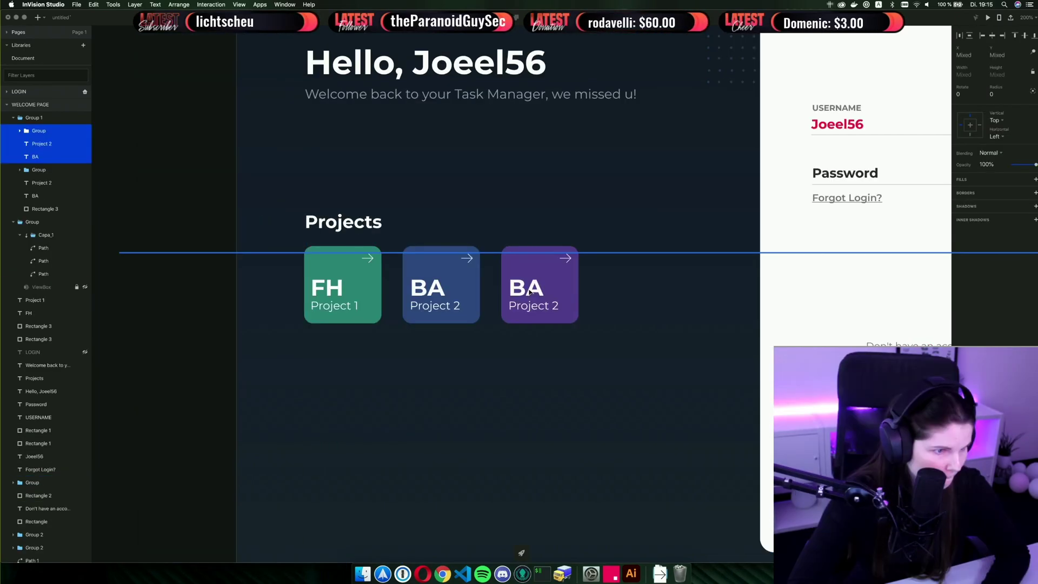
Fine-adjust the copied "BA", "Project 2" and arrow layers on the purple square and group them with that square.
{"action": "left_click_drag", "start_coordinate": [530, 293], "coordinate": [531, 291]}
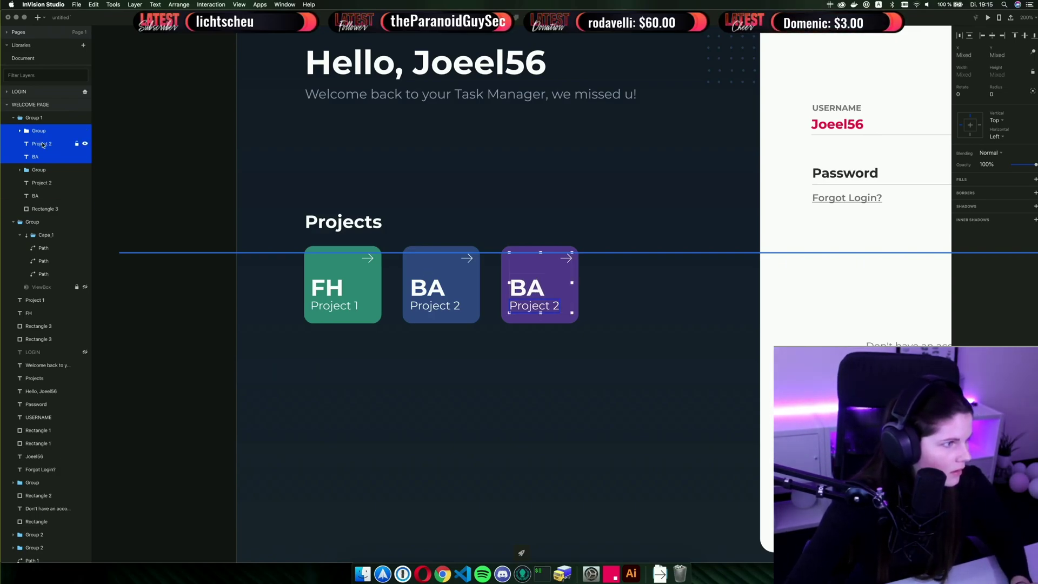
{"action": "left_click", "coordinate": [533, 252], "text": "shift"}
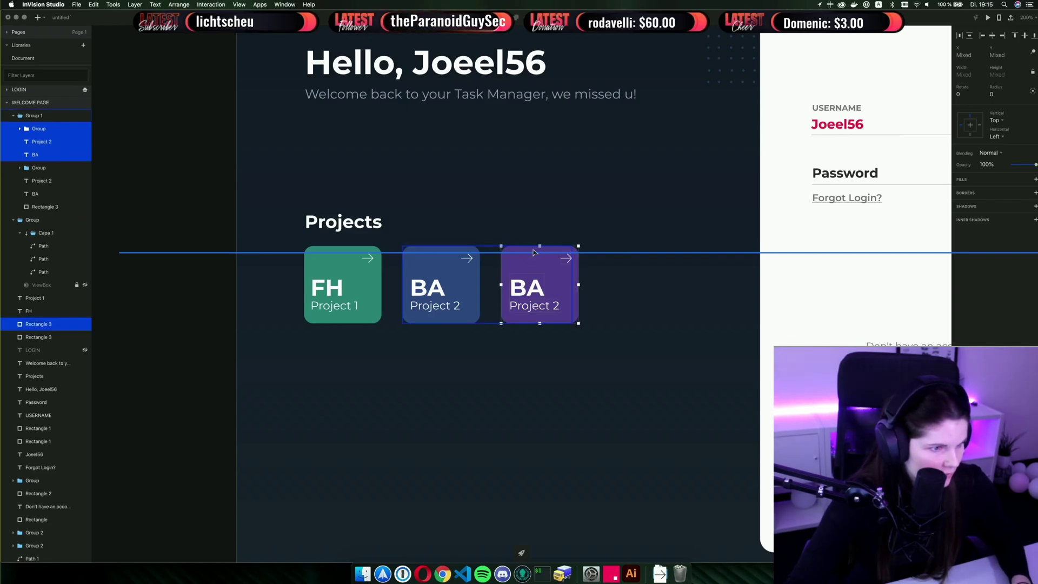
{"action": "right_click", "coordinate": [539, 291]}
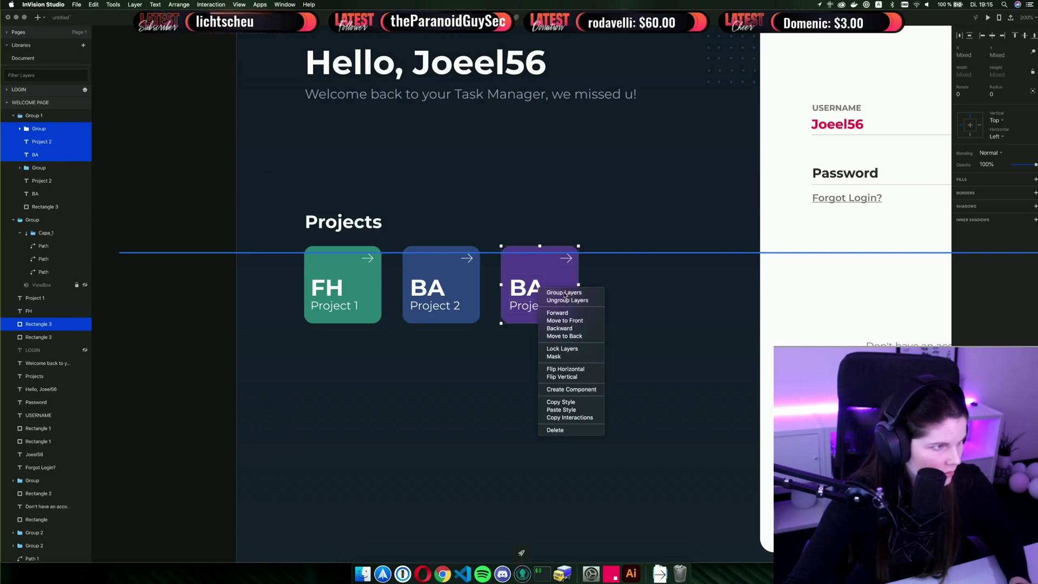
{"action": "left_click", "coordinate": [565, 295]}
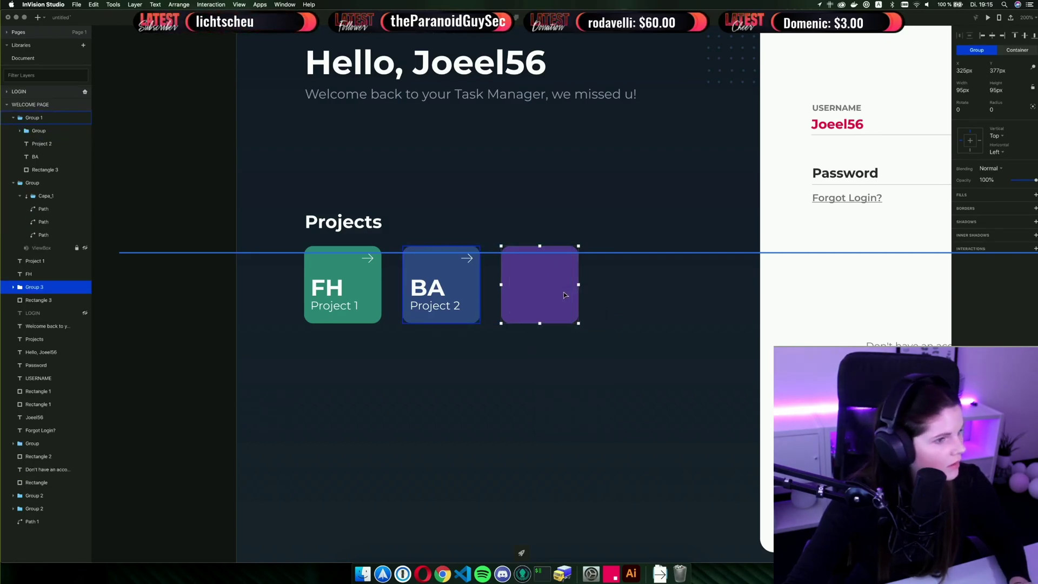
Move the purple rectangle behind the arrow and text layers within the third project's group.
{"action": "left_click", "coordinate": [13, 288]}
{"action": "left_click_drag", "start_coordinate": [41, 300], "coordinate": [67, 346]}
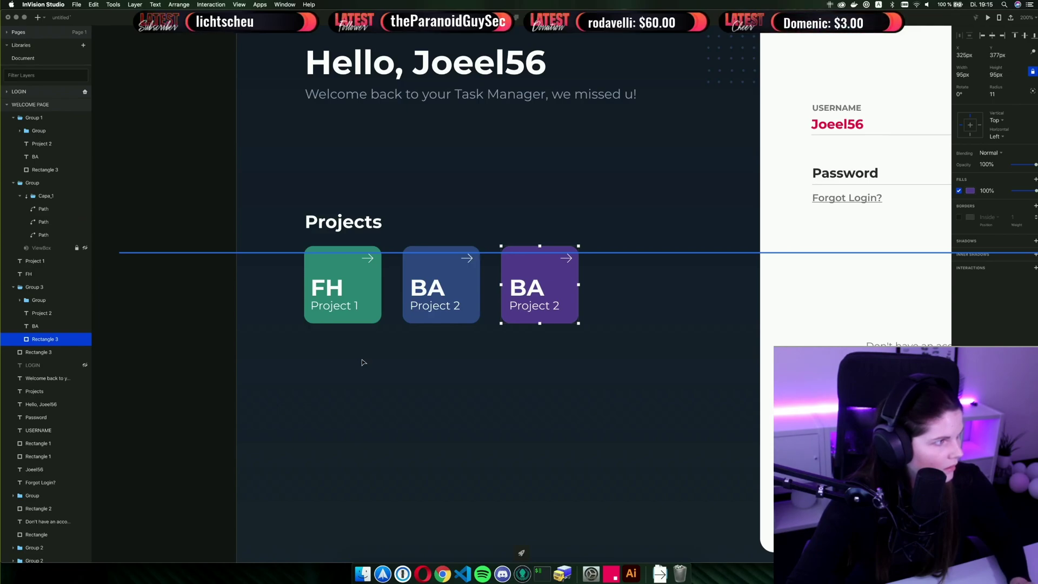
Relabel the purple project tile with the initials "JO" and the caption "Project 3".
{"action": "double_click", "coordinate": [533, 289]}
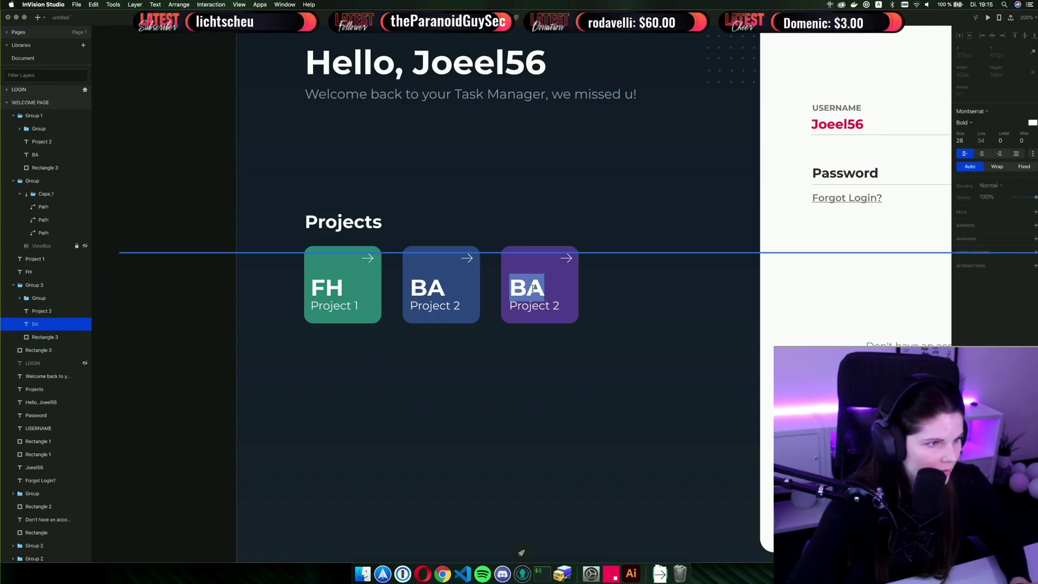
{"action": "type", "text": "Jo"}
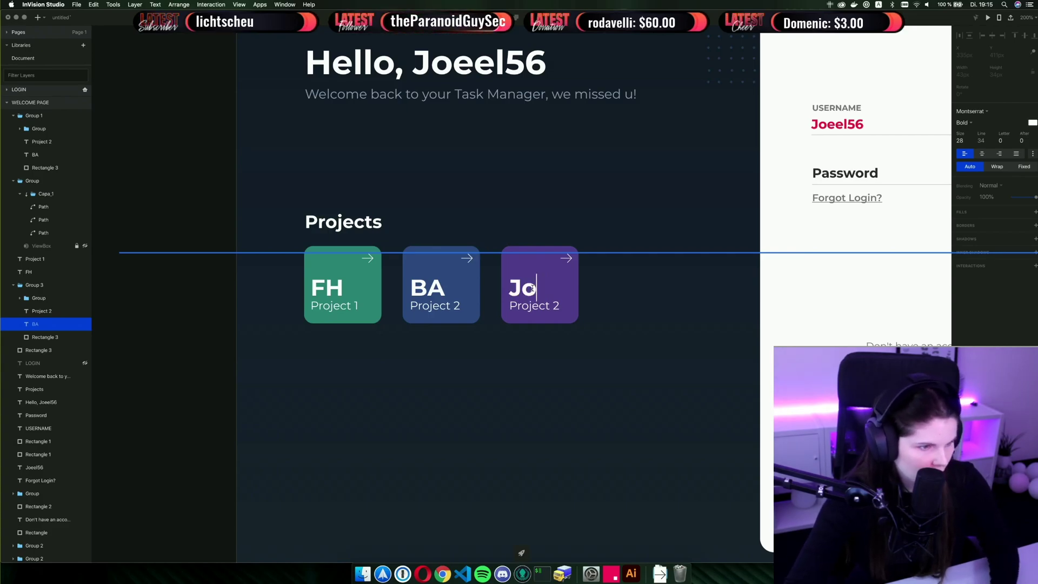
{"action": "key", "text": "BackSpace"}
{"action": "type", "text": "O"}
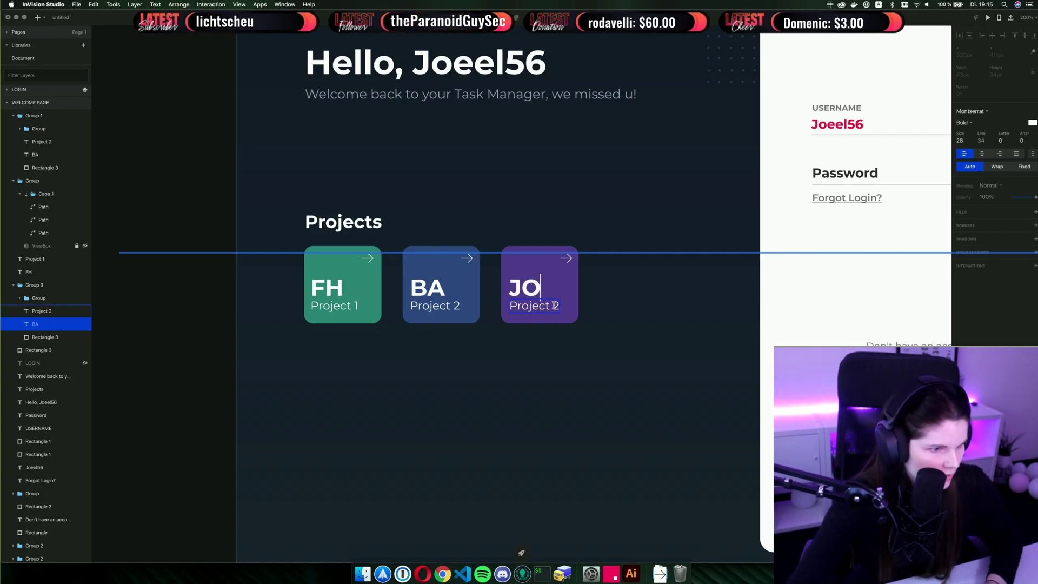
{"action": "double_click", "coordinate": [554, 306]}
{"action": "key", "text": "Right"}
{"action": "key", "text": "BackSpace"}
{"action": "type", "text": "3"}
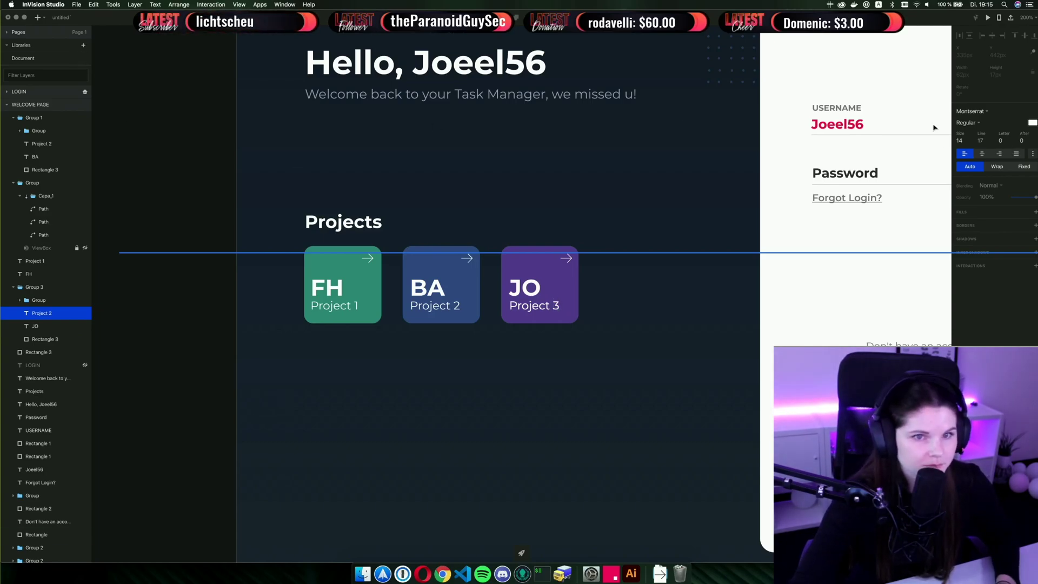
Clear all on-screen guides from the display.
{"action": "left_click", "coordinate": [229, 189]}
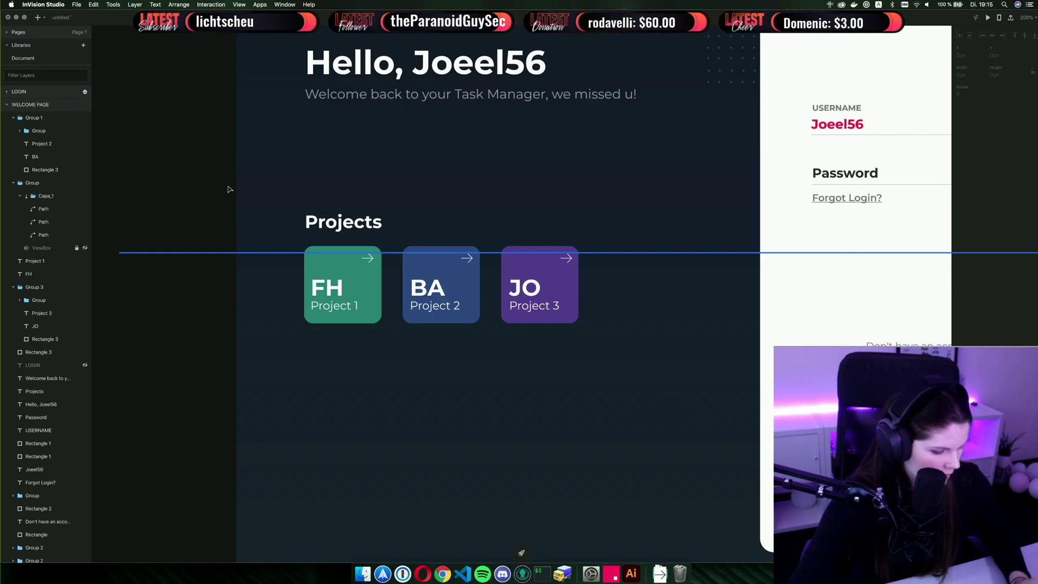
{"action": "left_click", "coordinate": [831, 5]}
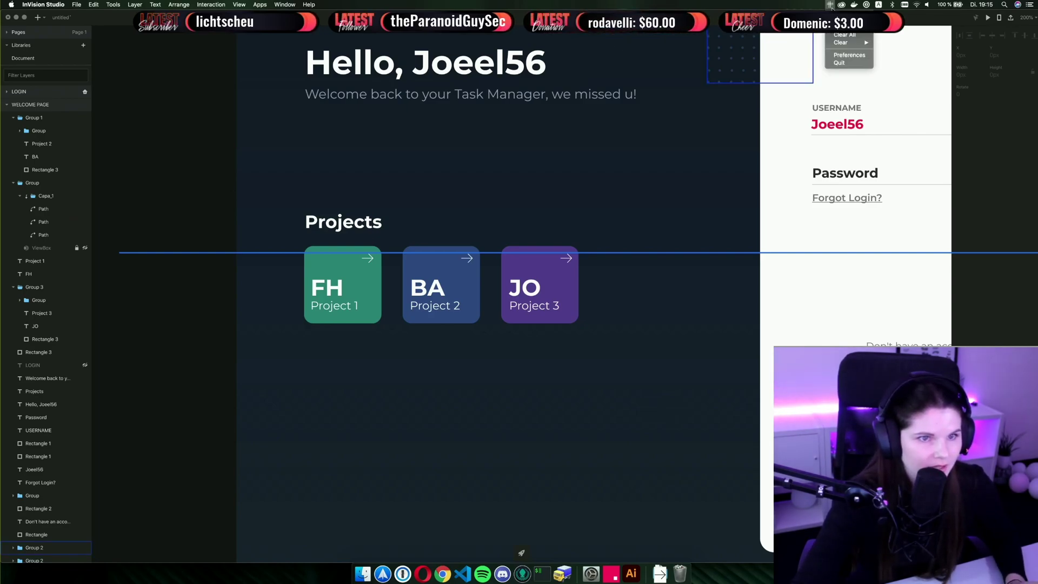
{"action": "left_click", "coordinate": [843, 34]}
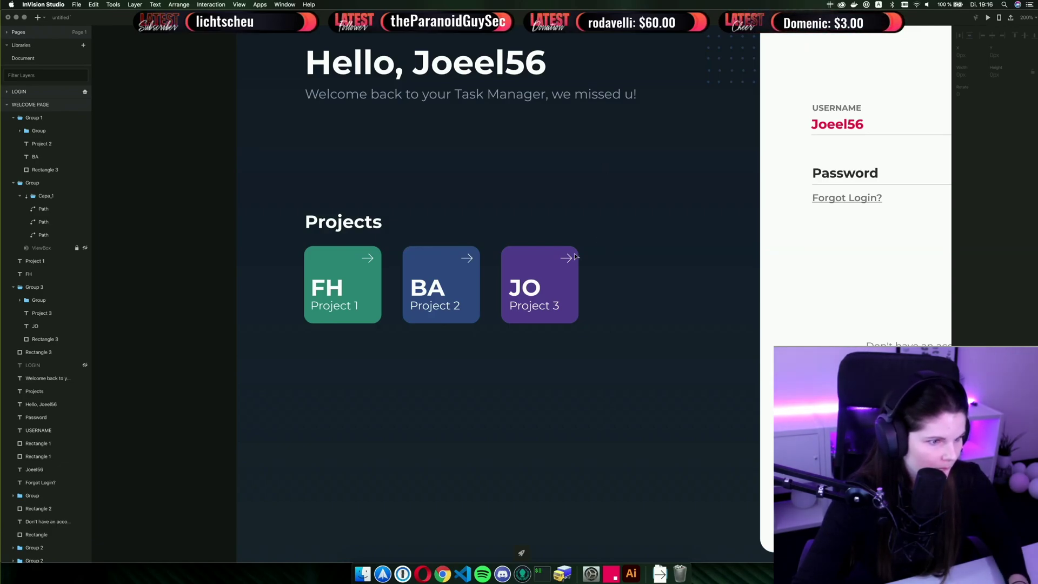
Try to reposition the purple, blue and green project tiles together further down the page.
{"action": "left_click", "coordinate": [559, 262]}
{"action": "left_click", "coordinate": [459, 273], "text": "shift"}
{"action": "left_click", "coordinate": [353, 278], "text": "shift"}
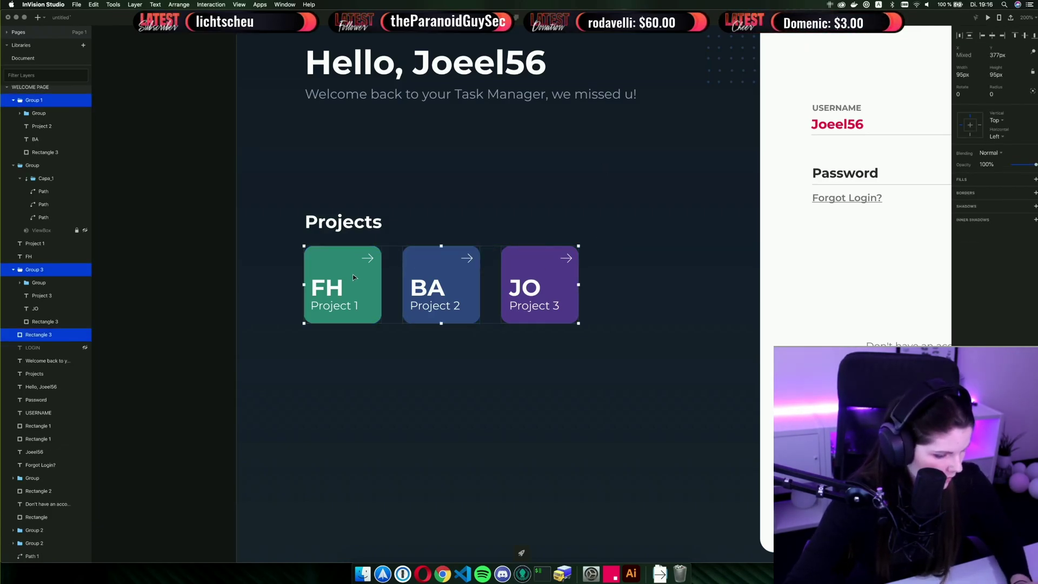
{"action": "left_click_drag", "start_coordinate": [353, 277], "coordinate": [352, 371]}
{"action": "key", "text": "super+z"}
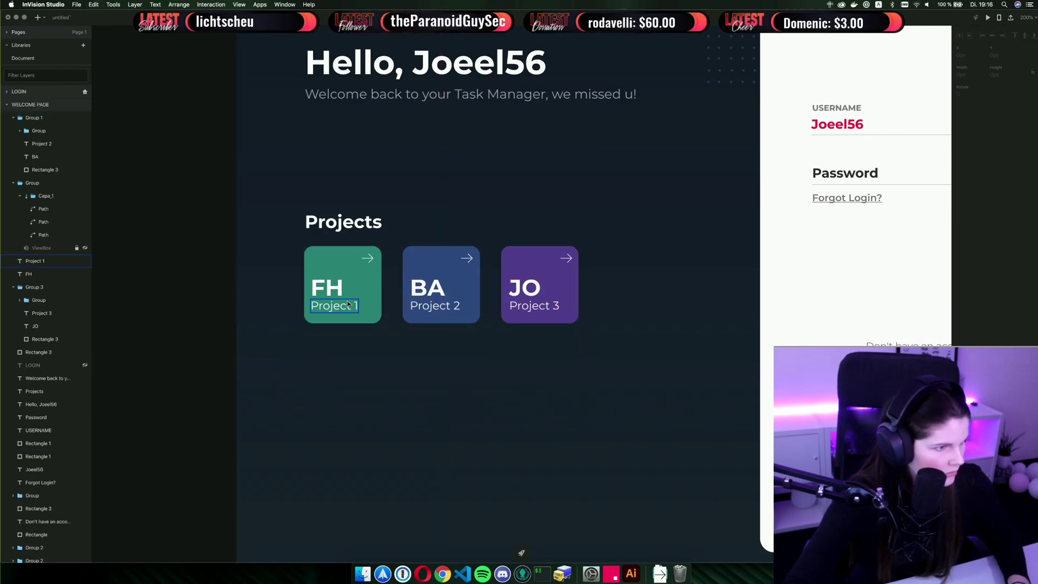
Select the first tile's "FH" and "Project 1" texts and arrow together with its green square.
{"action": "left_click", "coordinate": [338, 296]}
{"action": "left_click", "coordinate": [342, 308], "text": "shift"}
{"action": "left_click", "coordinate": [367, 262], "text": "shift"}
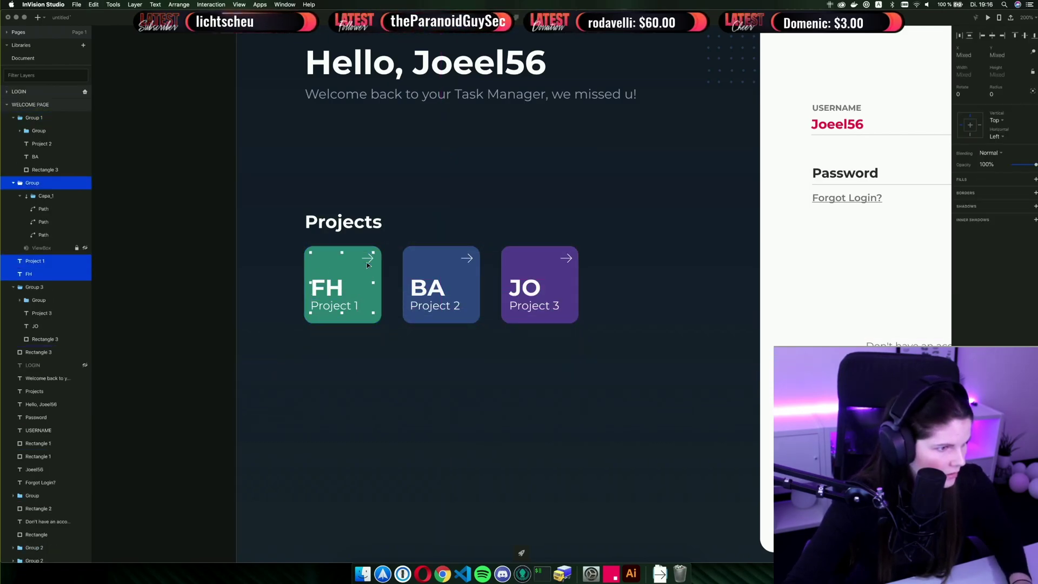
{"action": "left_click", "coordinate": [342, 252], "text": "shift"}
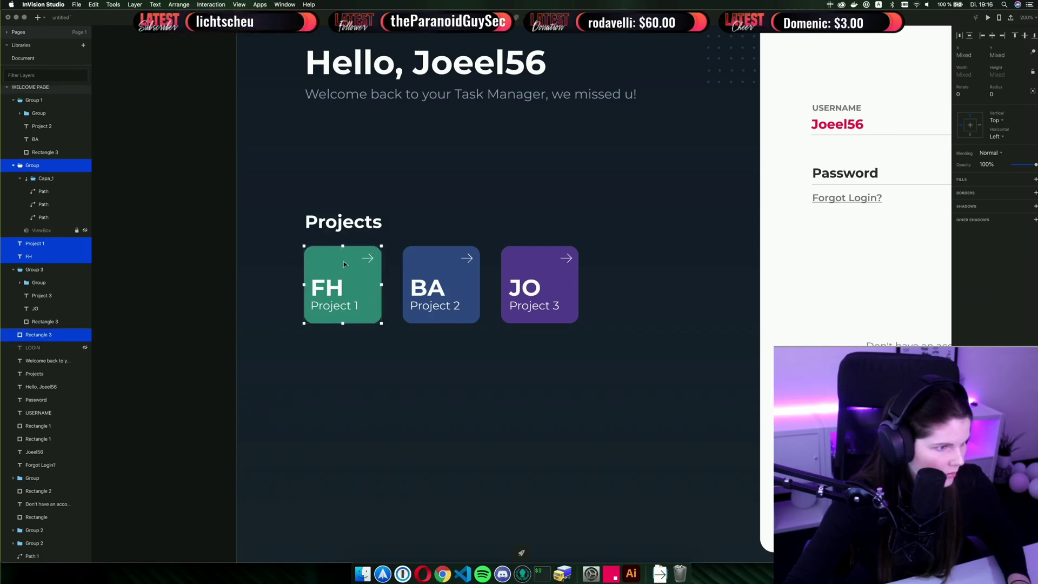
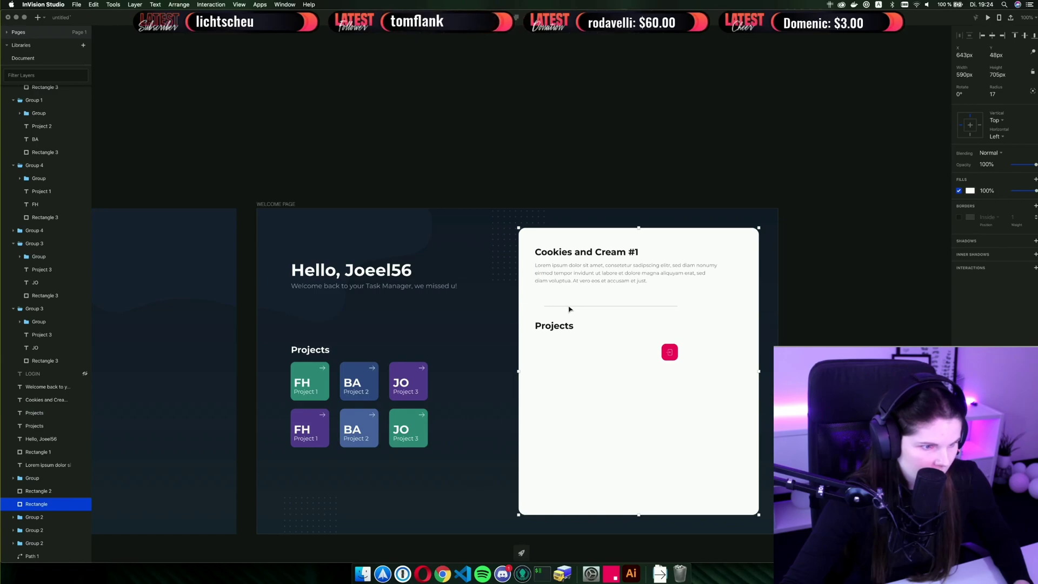
Move the white card's divider to X 683, Y 317 px and retitle the heading above it "Tasks", flush with the card's other text.
{"action": "left_click_drag", "start_coordinate": [569, 309], "coordinate": [561, 339]}
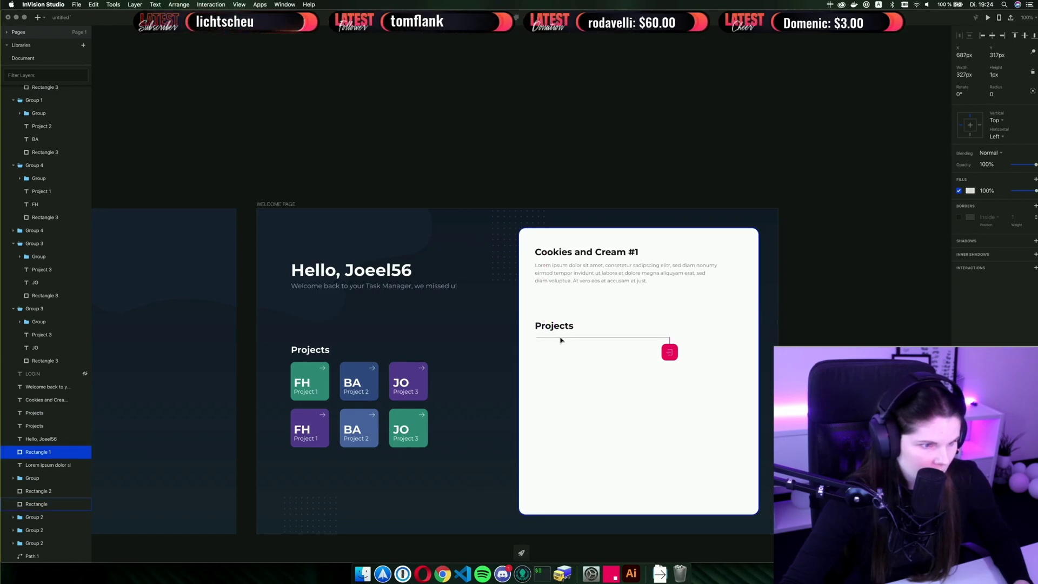
{"action": "double_click", "coordinate": [555, 325]}
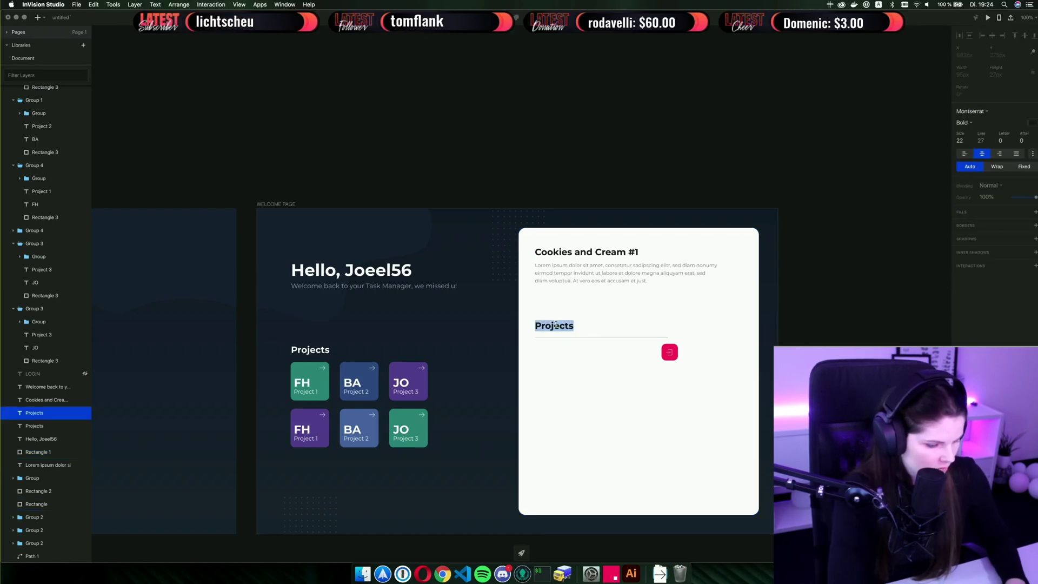
{"action": "key", "text": "BackSpace"}
{"action": "type", "text": "Tasks"}
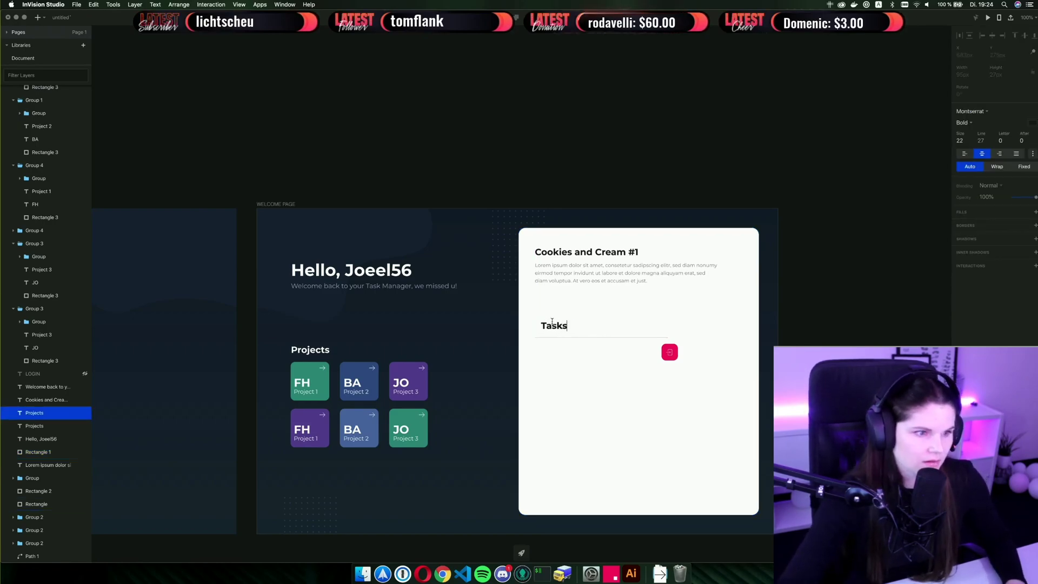
{"action": "key", "text": "Escape"}
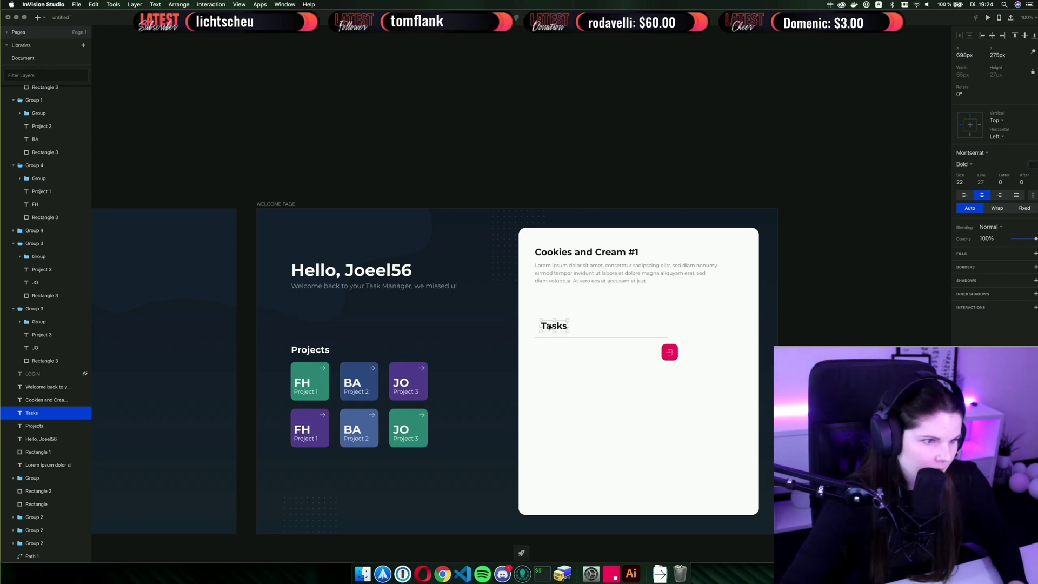
{"action": "left_click", "coordinate": [595, 342]}
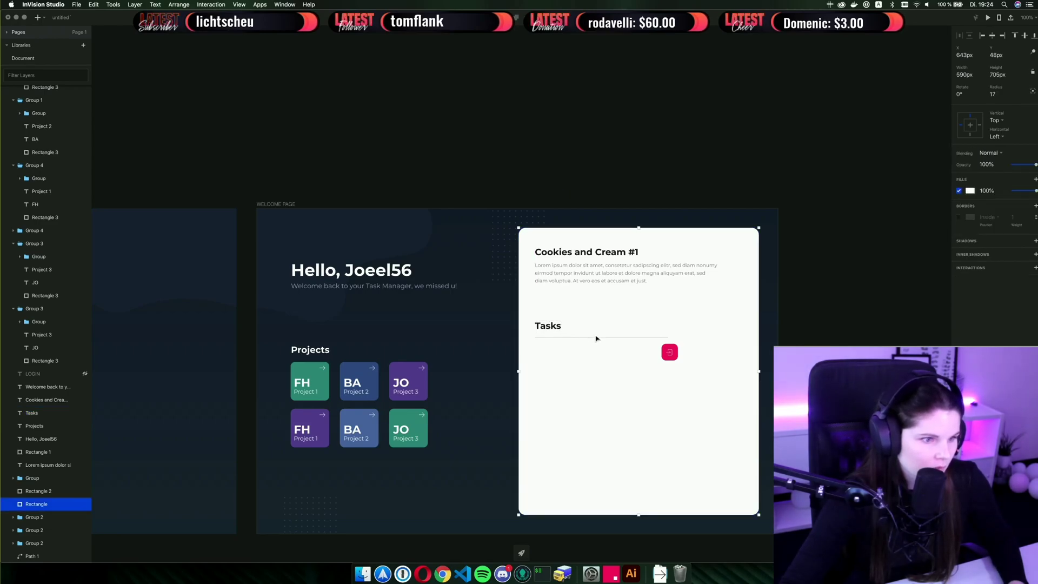
Try to widen the divider under the "Tasks" heading to about 509 px.
{"action": "left_click", "coordinate": [596, 338]}
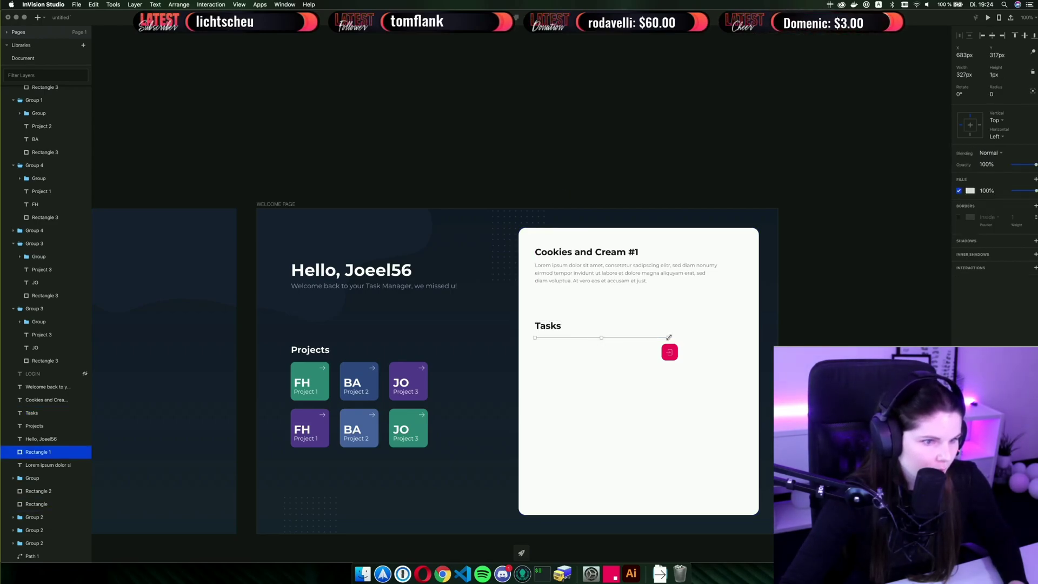
{"action": "left_click_drag", "start_coordinate": [701, 336], "coordinate": [742, 338]}
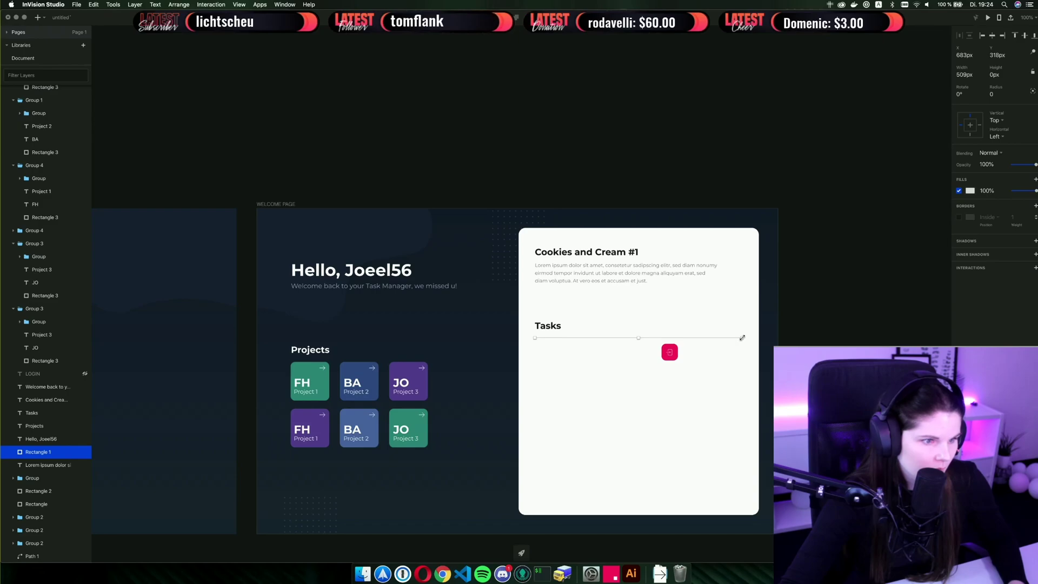
{"action": "left_click", "coordinate": [730, 321]}
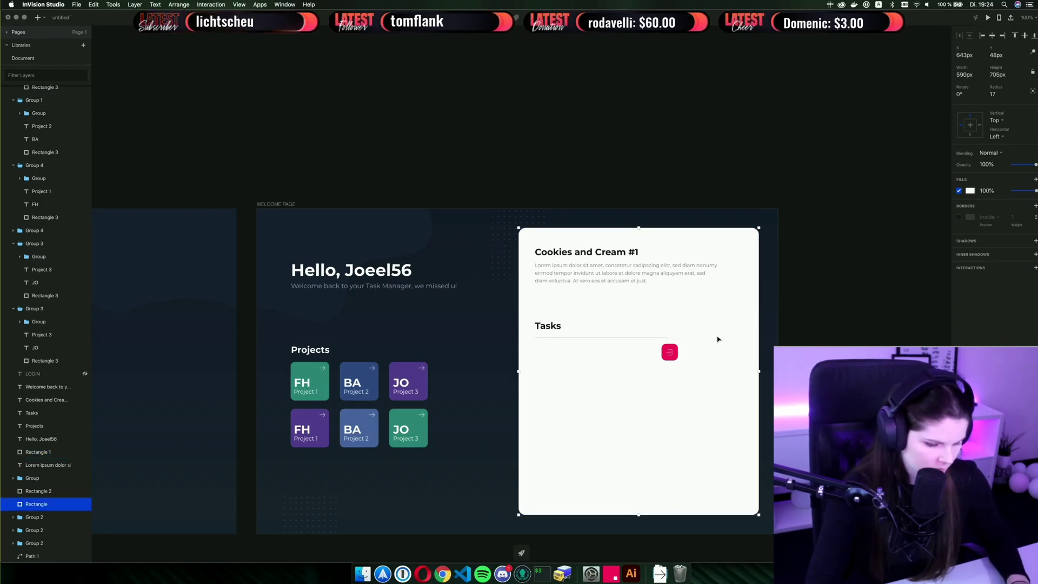
Thin the grey divider beneath the "Tasks" heading to about half its thickness.
{"action": "scroll", "coordinate": [717, 339], "scroll_direction": "up", "scroll_amount": 5}
{"action": "scroll", "coordinate": [595, 432], "scroll_direction": "down", "scroll_amount": 5}
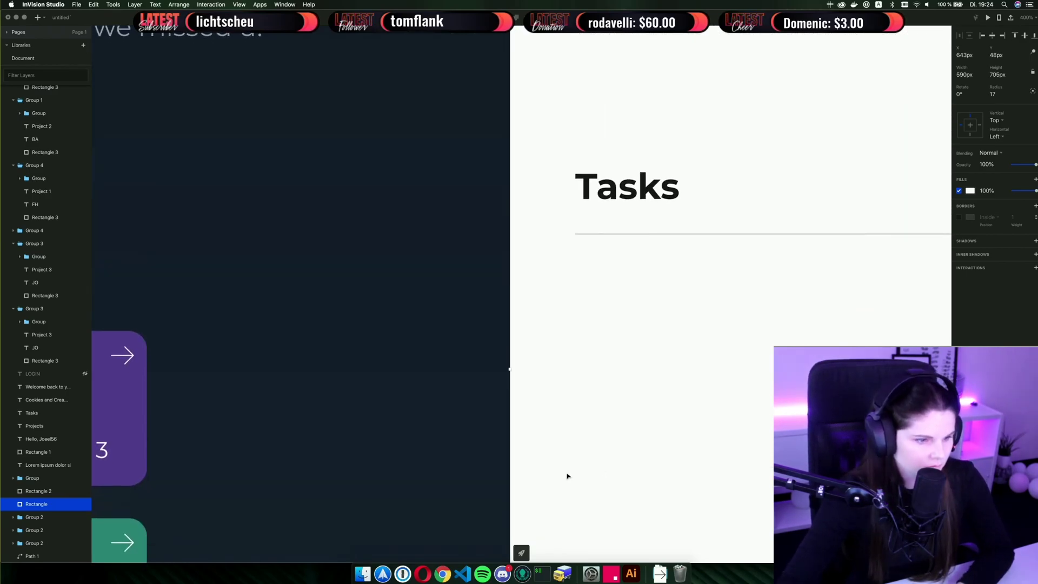
{"action": "left_click", "coordinate": [496, 247]}
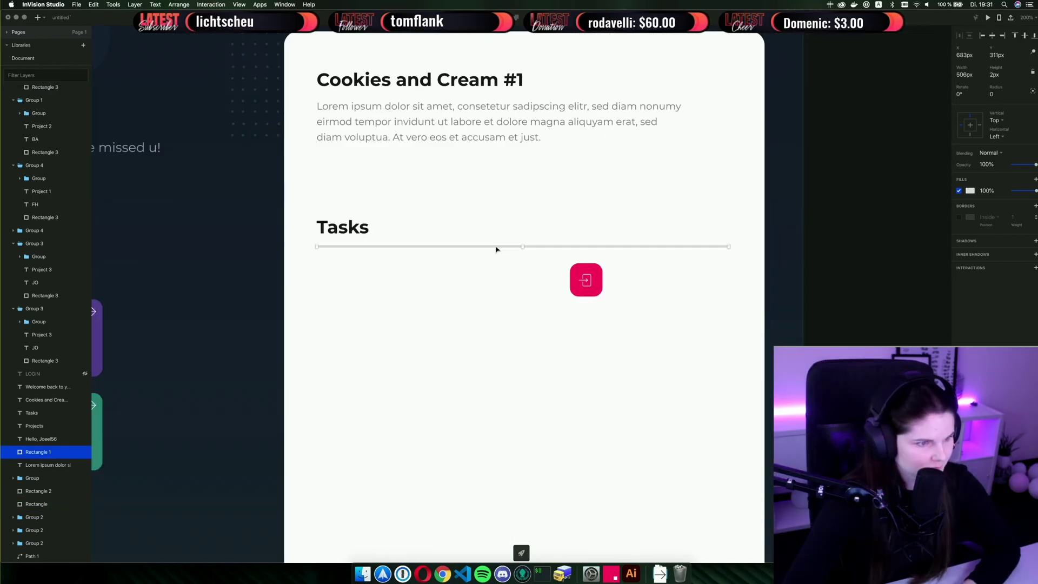
{"action": "key", "text": "super+equal"}
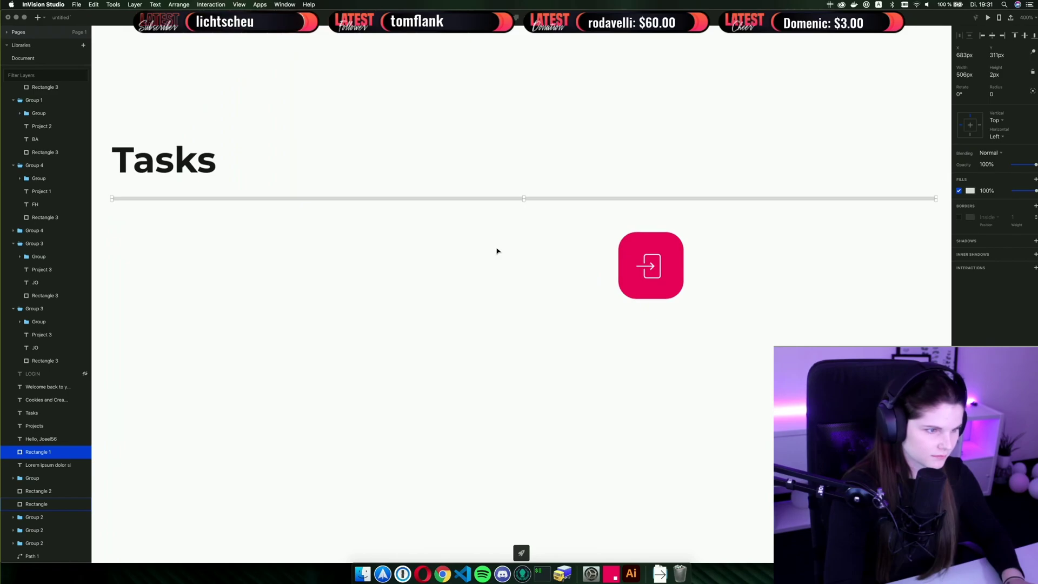
{"action": "key", "text": "super+equal"}
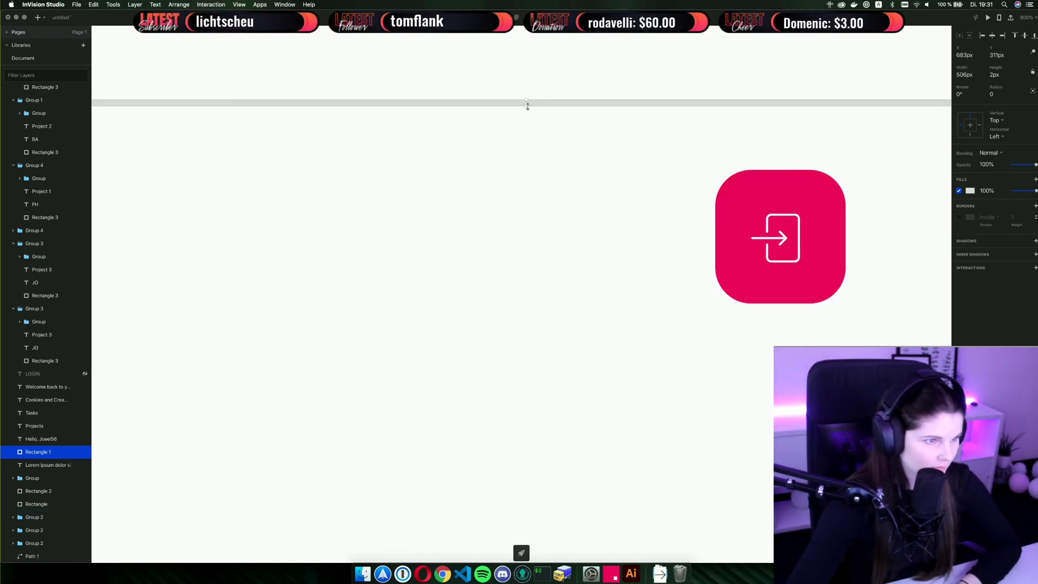
{"action": "left_click_drag", "start_coordinate": [528, 104], "coordinate": [530, 104]}
{"action": "left_click", "coordinate": [529, 124]}
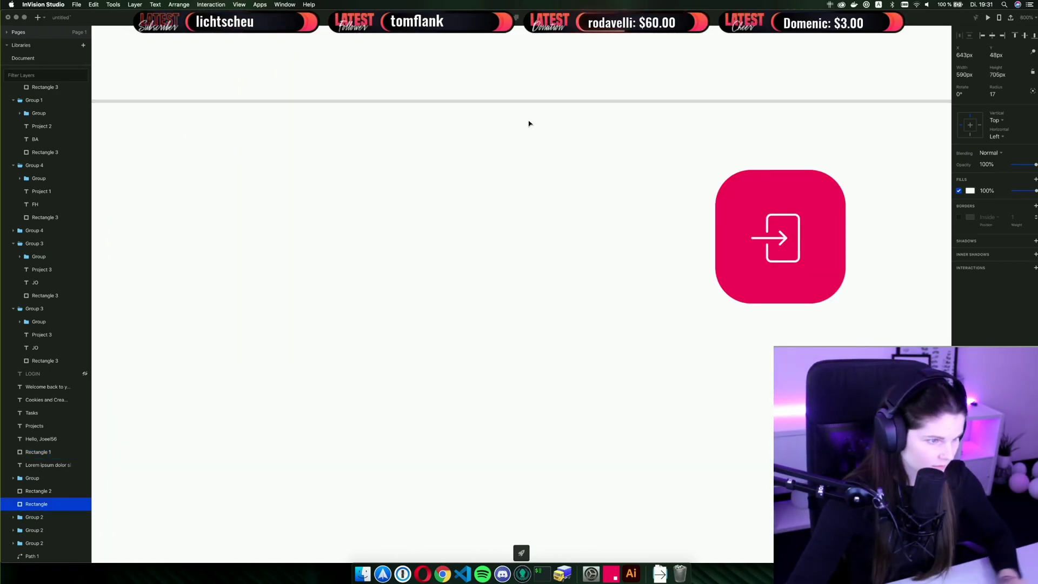
{"action": "key", "text": "super+minus"}
{"action": "key", "text": "super+minus"}
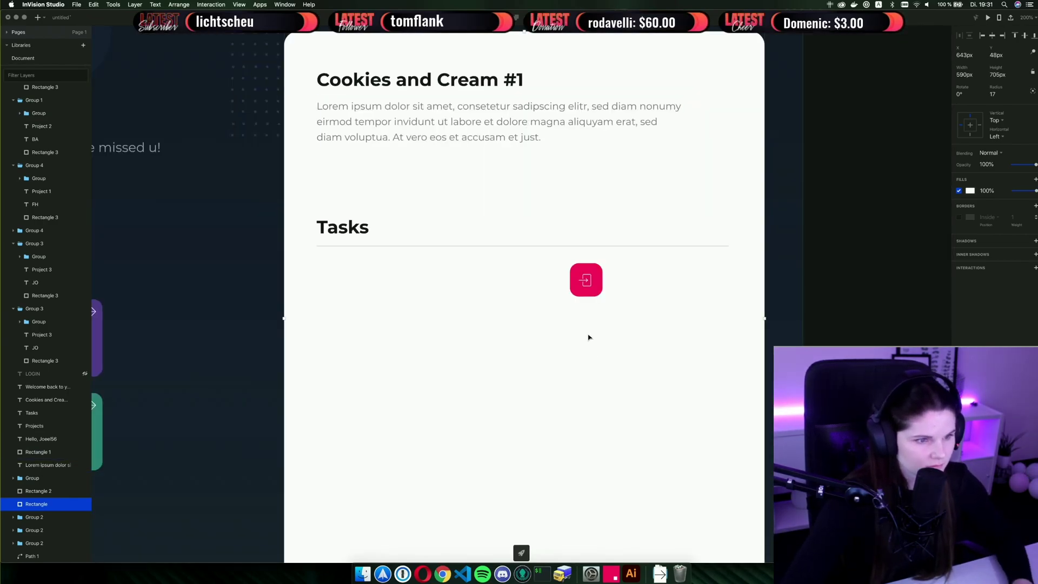
Delete the login icon from the pink square and move the square to about X 1123, Y 480 px on the white card.
{"action": "left_click_drag", "start_coordinate": [559, 279], "coordinate": [592, 298]}
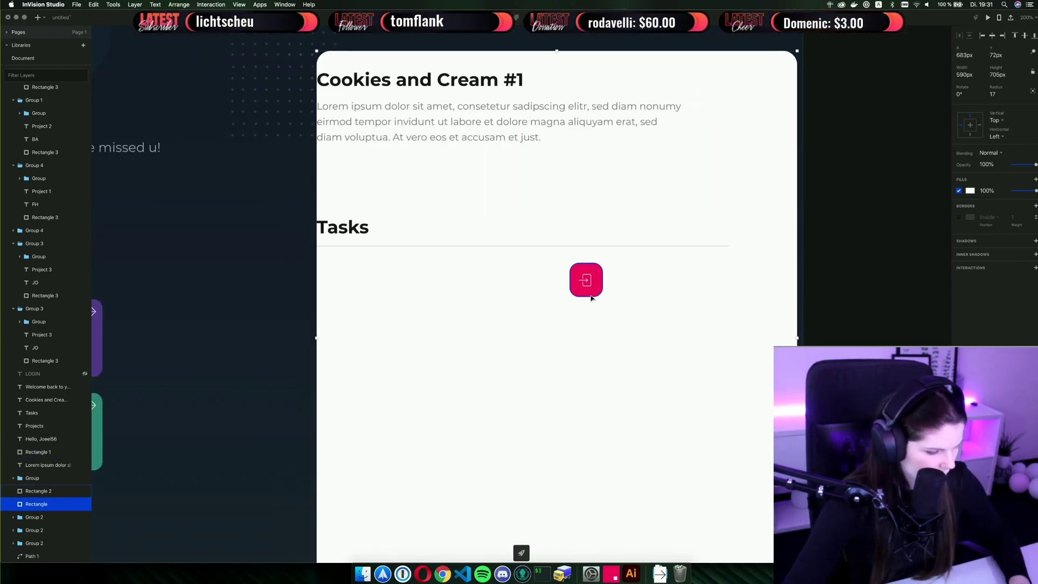
{"action": "key", "text": "super+z"}
{"action": "left_click", "coordinate": [578, 285]}
{"action": "left_click", "coordinate": [587, 282]}
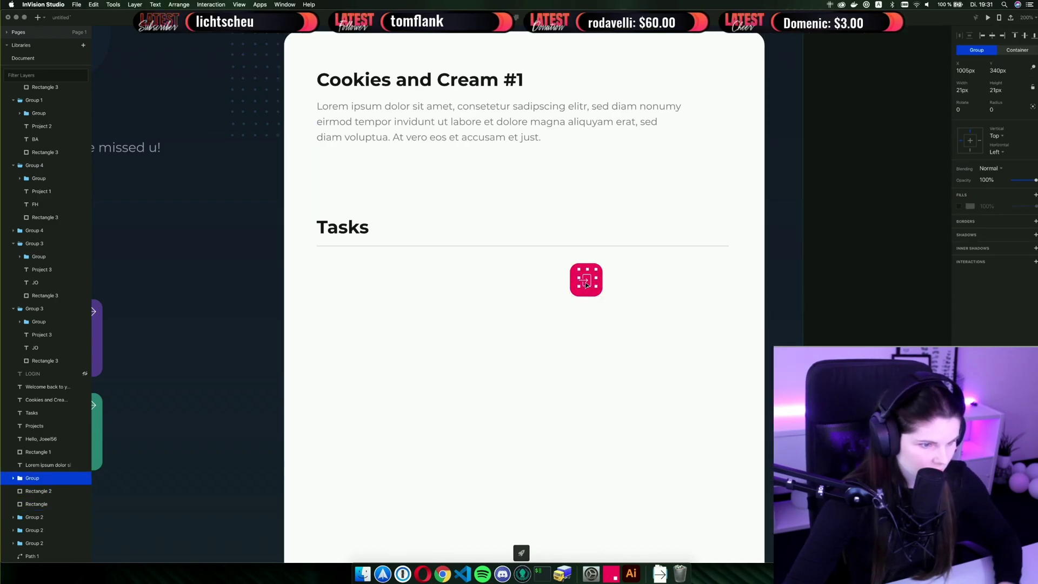
{"action": "key", "text": "Delete"}
{"action": "left_click_drag", "start_coordinate": [583, 278], "coordinate": [687, 398]}
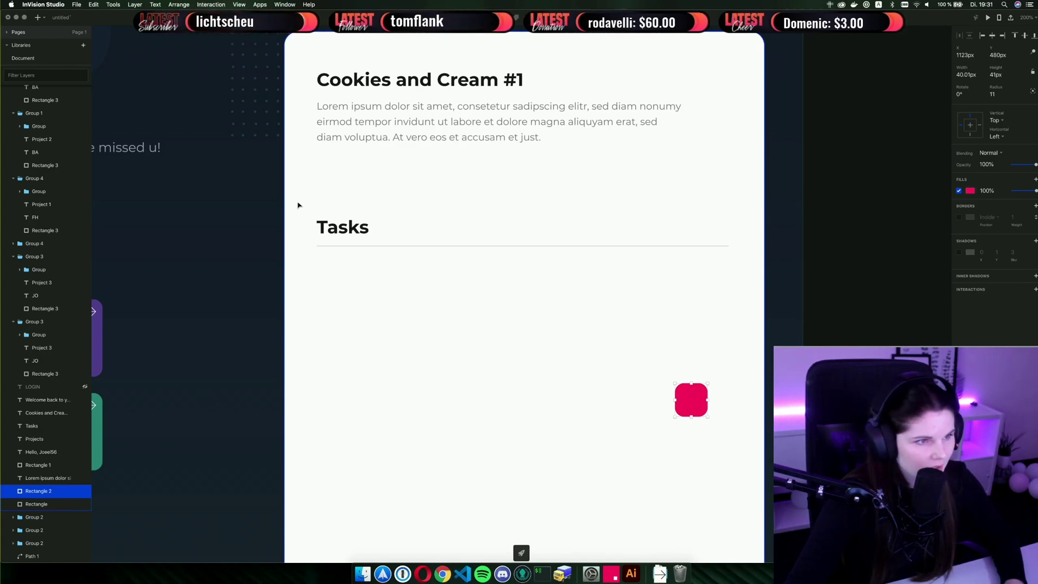
Copy "Lorem ipsum dolor sit amet, consetetur sadipscing" from the card's description and paste it as a new text layer below the "Tasks" divider.
{"action": "double_click", "coordinate": [398, 109]}
{"action": "left_click", "coordinate": [401, 110]}
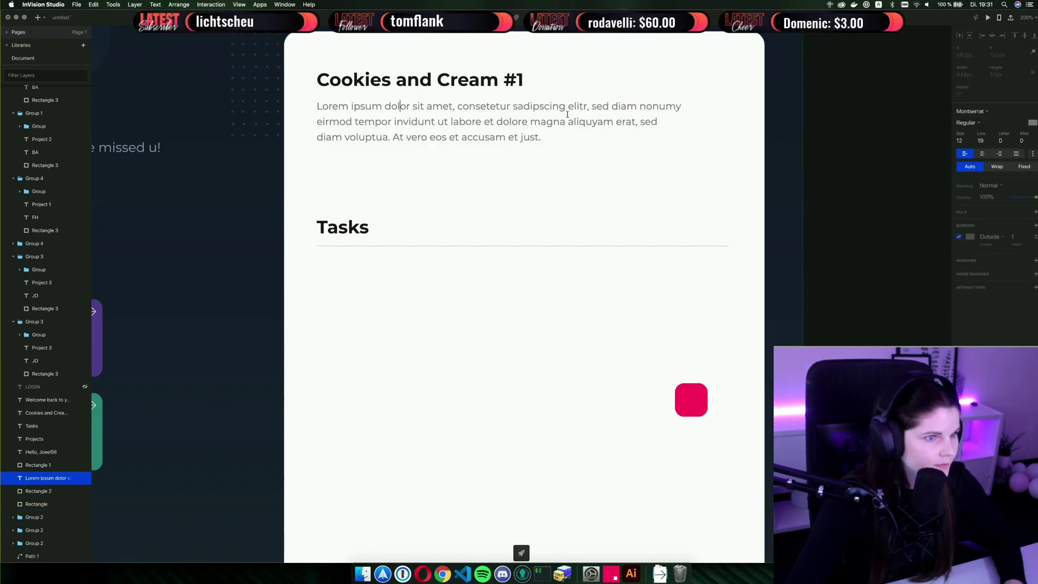
{"action": "left_click_drag", "start_coordinate": [478, 104], "coordinate": [309, 103]}
{"action": "key", "text": "cmd+c"}
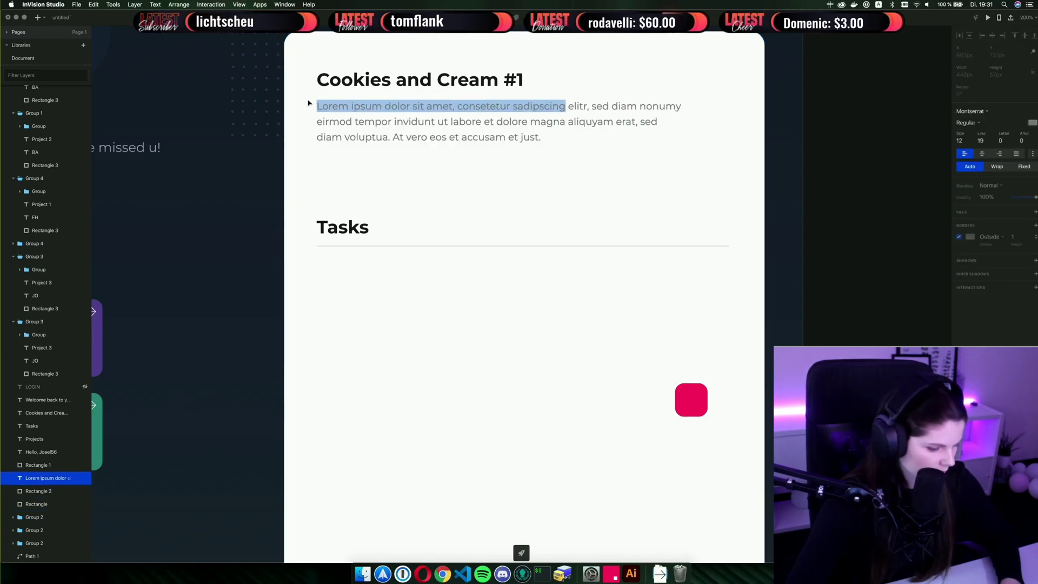
{"action": "left_click", "coordinate": [348, 197]}
{"action": "left_click", "coordinate": [357, 341]}
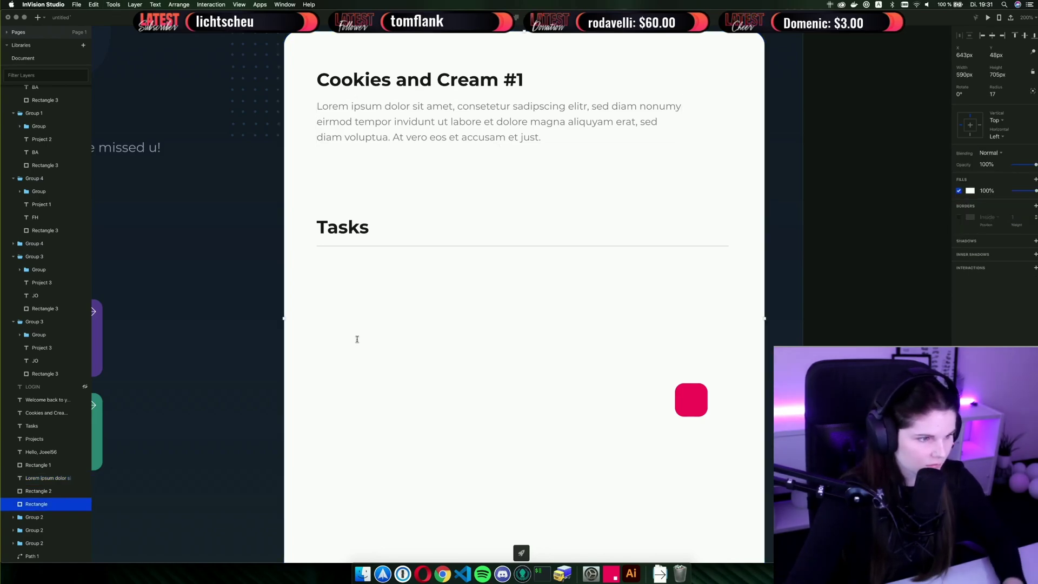
{"action": "left_click", "coordinate": [375, 319]}
{"action": "key", "text": "cmd+v"}
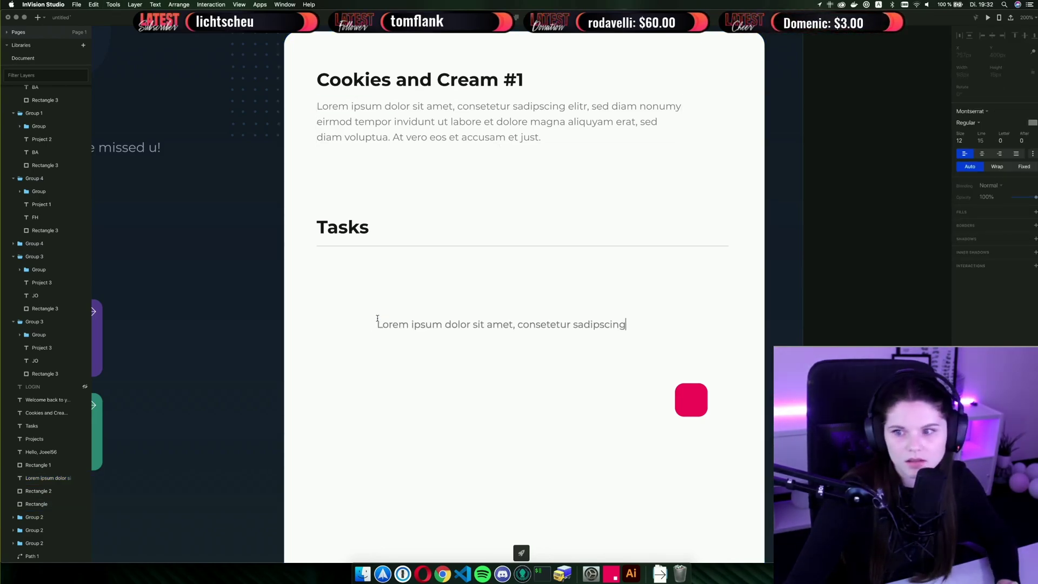
Move the pasted task text directly beneath the "Tasks" divider, slightly indented from the heading.
{"action": "key", "text": "Escape"}
{"action": "left_click_drag", "start_coordinate": [402, 325], "coordinate": [362, 271]}
{"action": "left_click", "coordinate": [365, 298]}
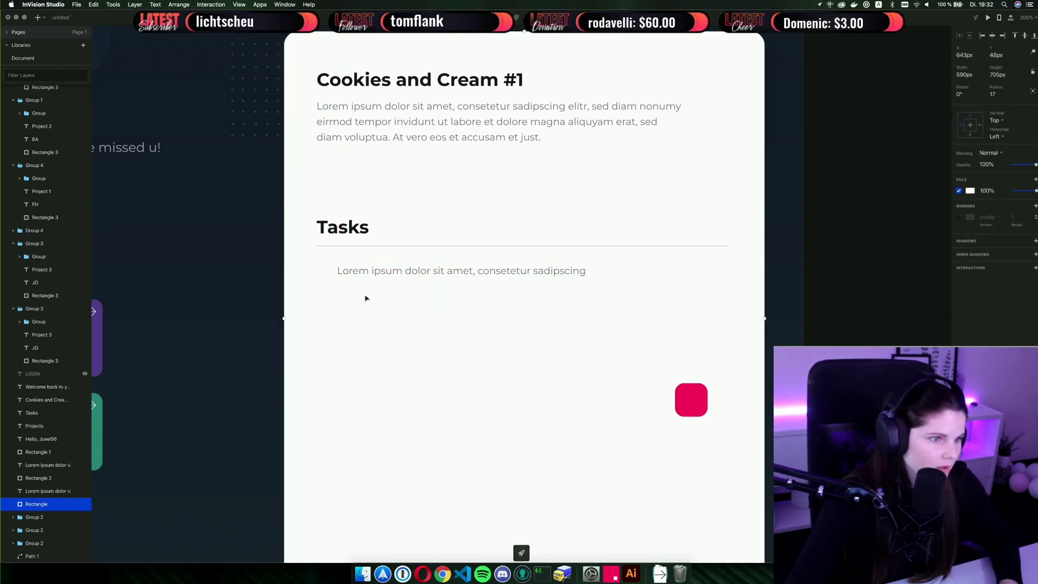
Switch to Chrome, check the Dribbble task list reference and close the right-arrow icon's details on Flaticon to return to the icon search.
{"action": "left_click", "coordinate": [442, 573]}
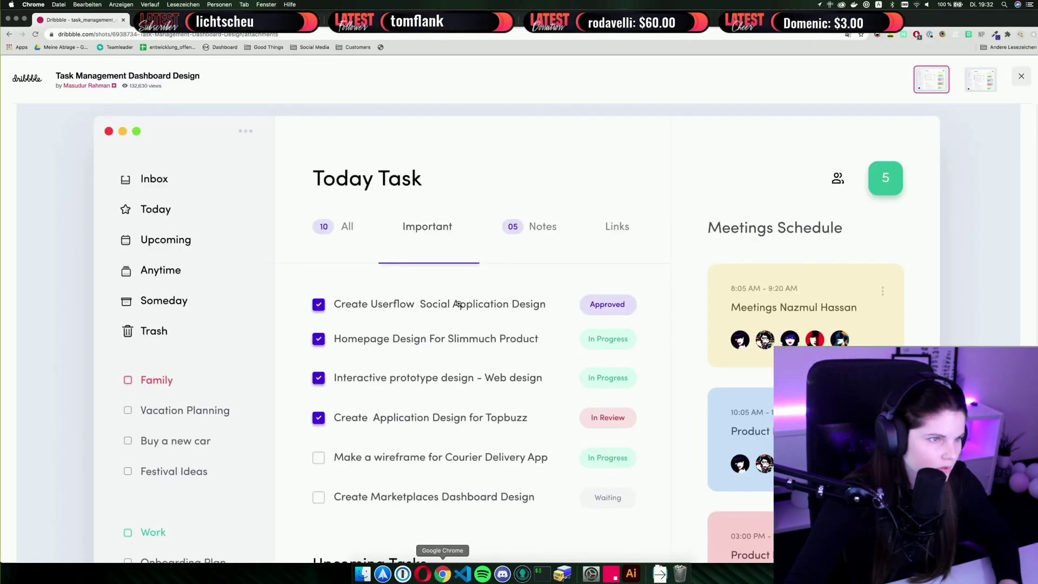
{"action": "left_click", "coordinate": [472, 21]}
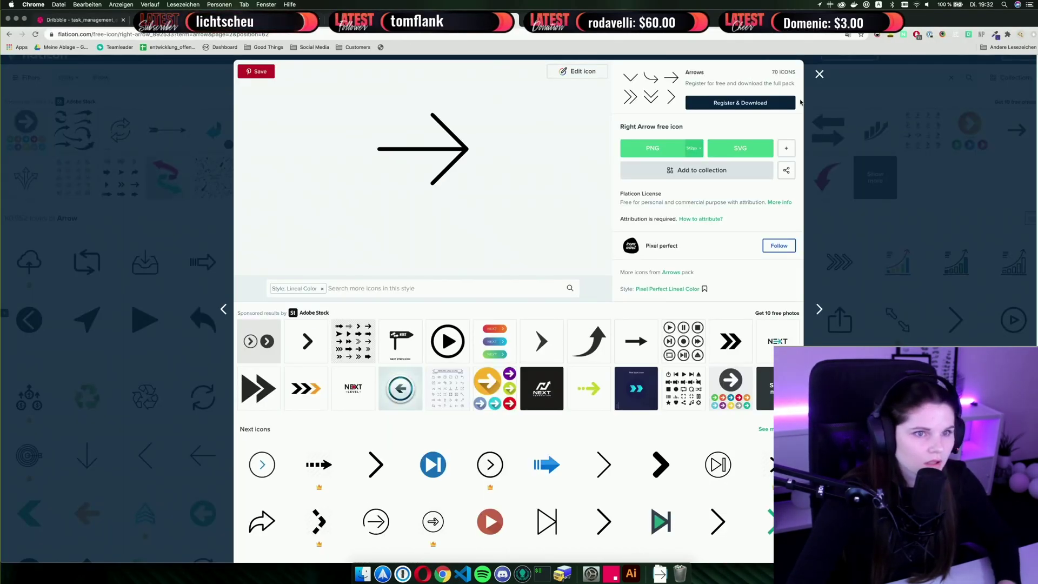
{"action": "left_click", "coordinate": [820, 74]}
{"action": "left_click", "coordinate": [84, 73]}
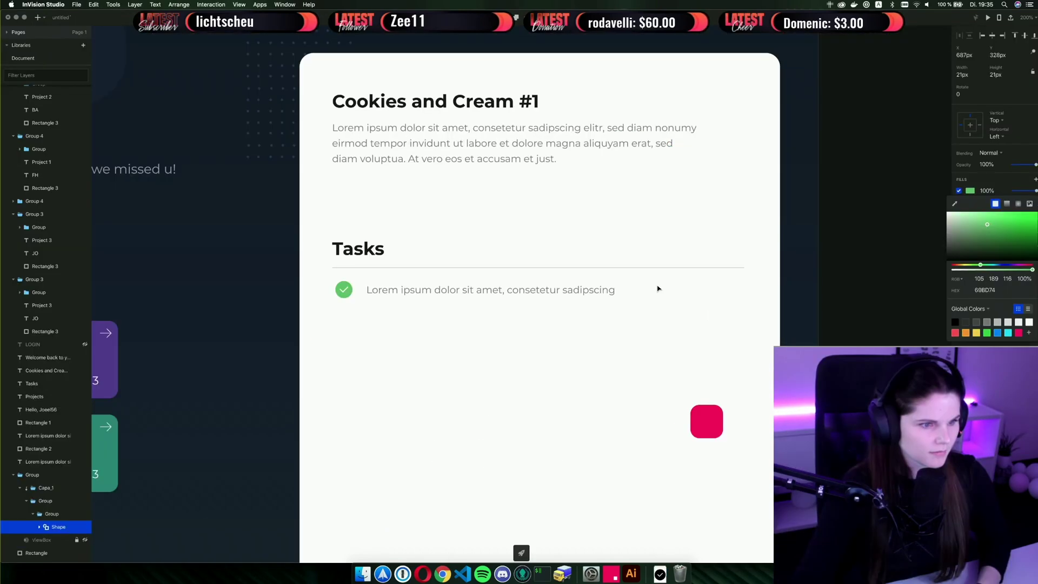
Draw a rounded rectangle about 102 × 18 px beside the task text, near the end of the Tasks divider.
{"action": "left_click", "coordinate": [658, 288]}
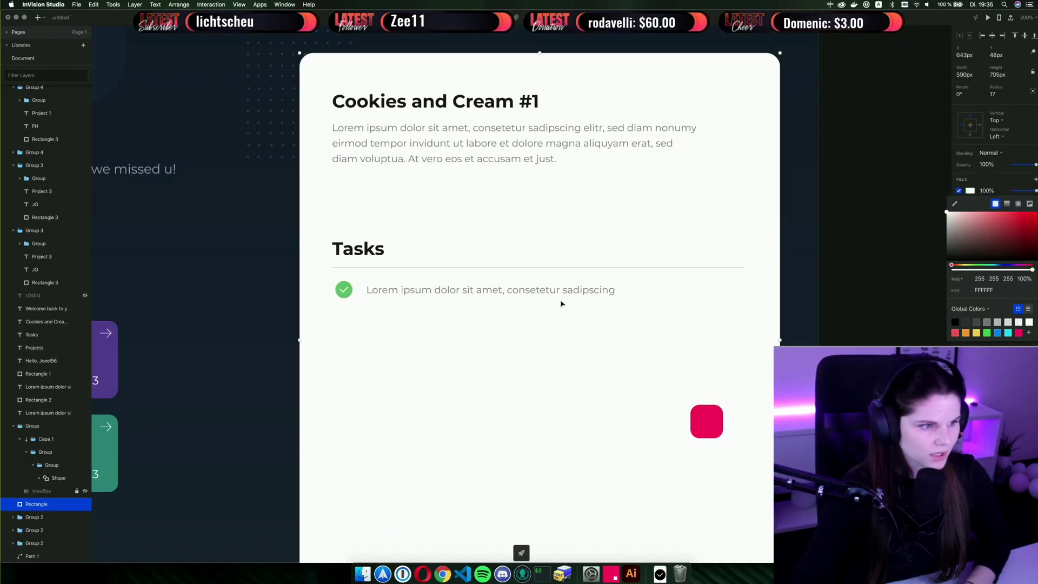
{"action": "left_click", "coordinate": [425, 294]}
{"action": "left_click", "coordinate": [430, 318]}
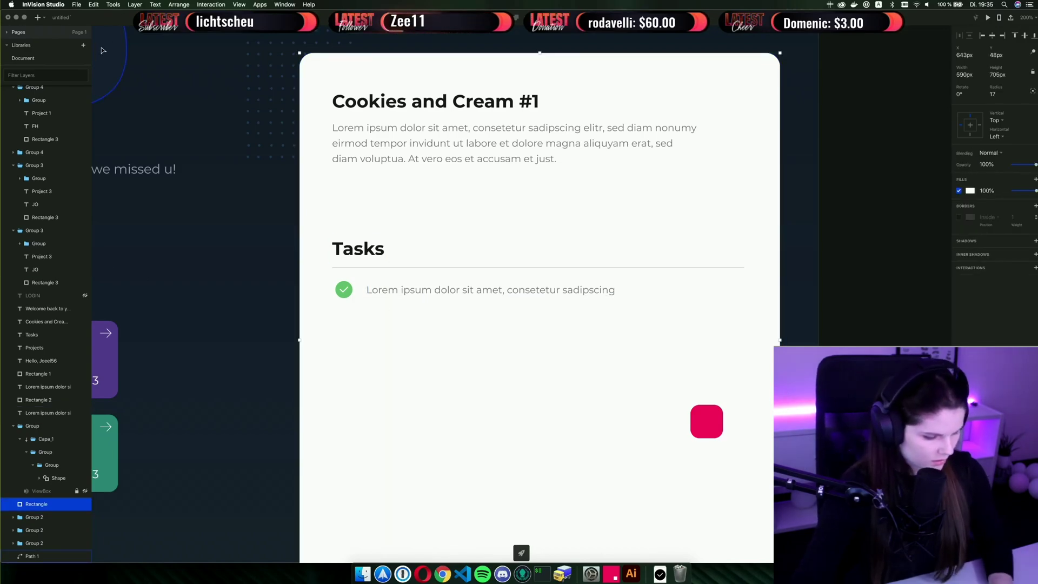
{"action": "left_click", "coordinate": [39, 18]}
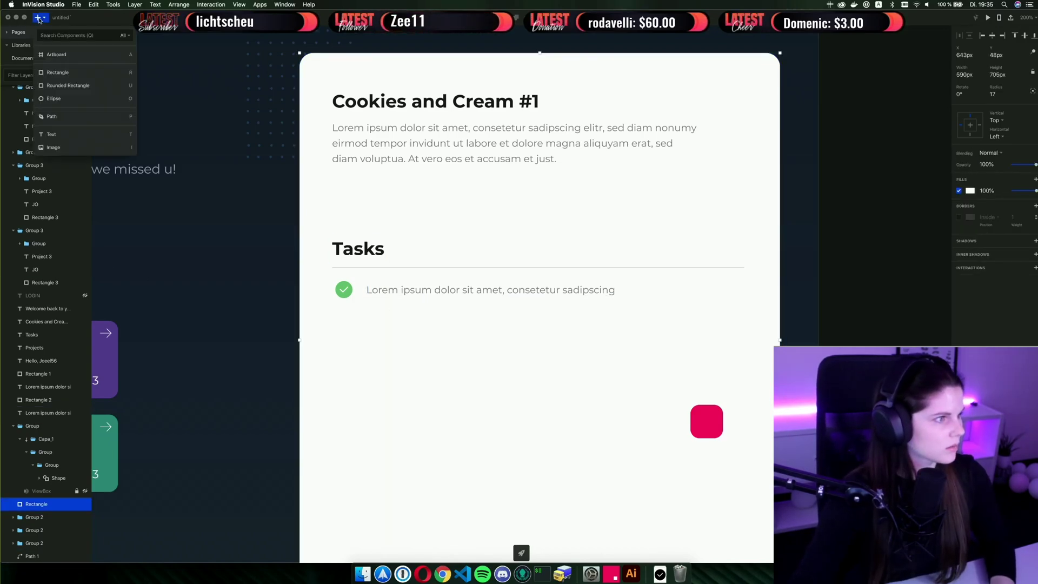
{"action": "left_click", "coordinate": [87, 87]}
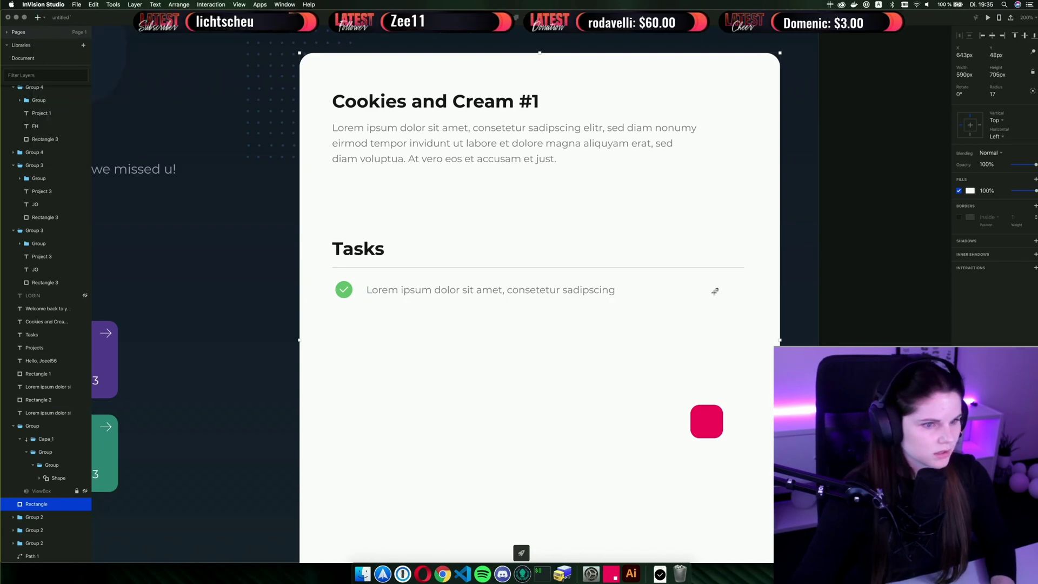
{"action": "left_click_drag", "start_coordinate": [650, 283], "coordinate": [734, 297]}
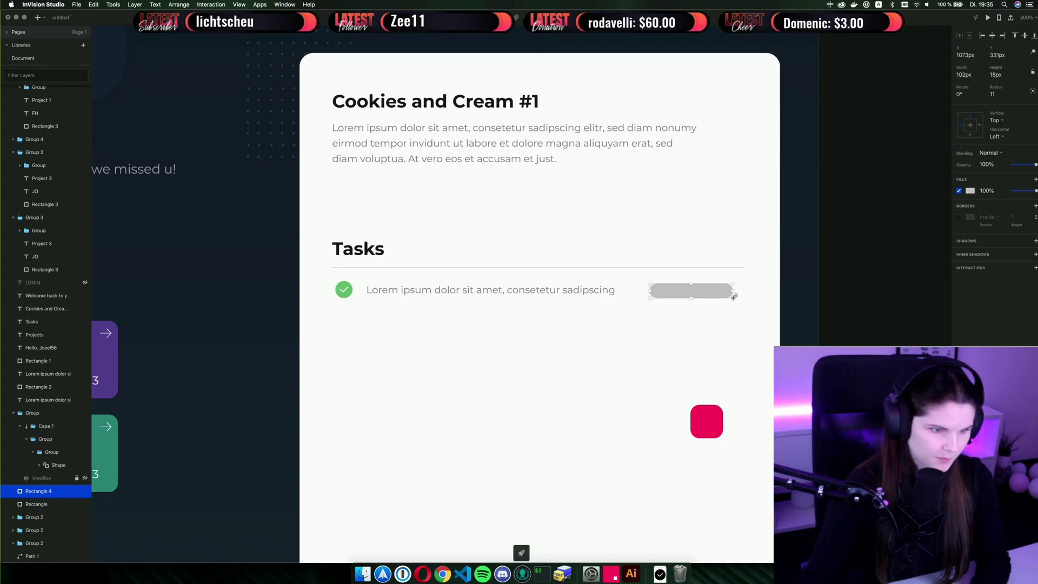
Resize the grey pill to 90 × 21 px and place it at X 1099, Y 328 px, flush with the divider's end.
{"action": "double_click", "coordinate": [698, 296]}
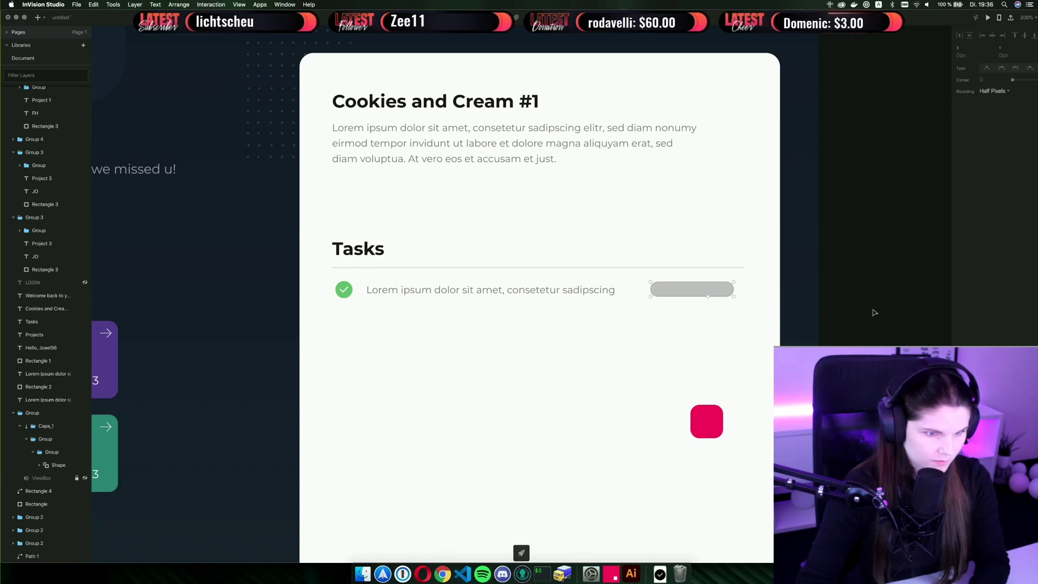
{"action": "key", "text": "Escape"}
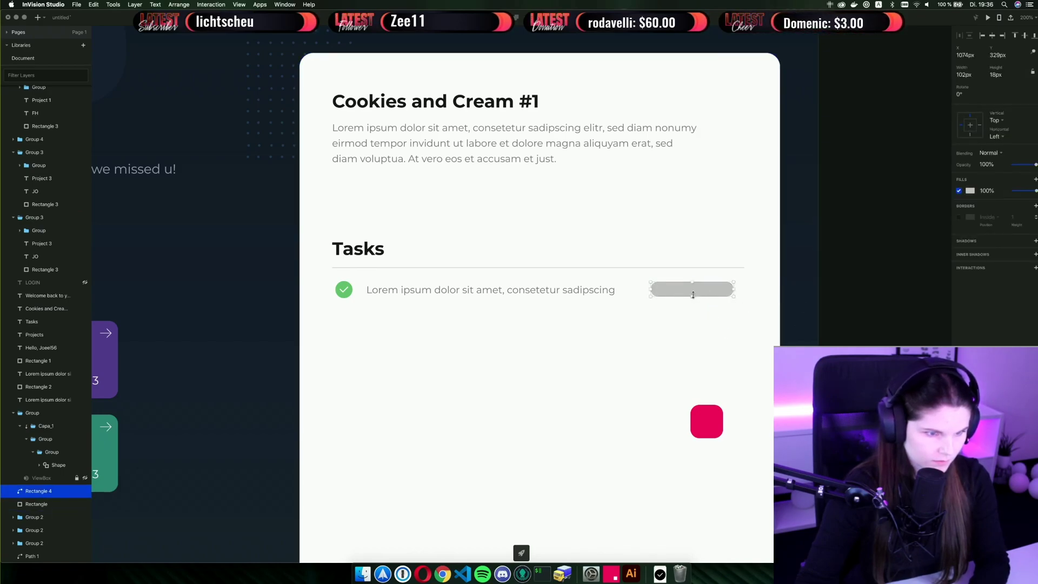
{"action": "left_click_drag", "start_coordinate": [693, 296], "coordinate": [461, 311]}
{"action": "key", "text": "super+plus"}
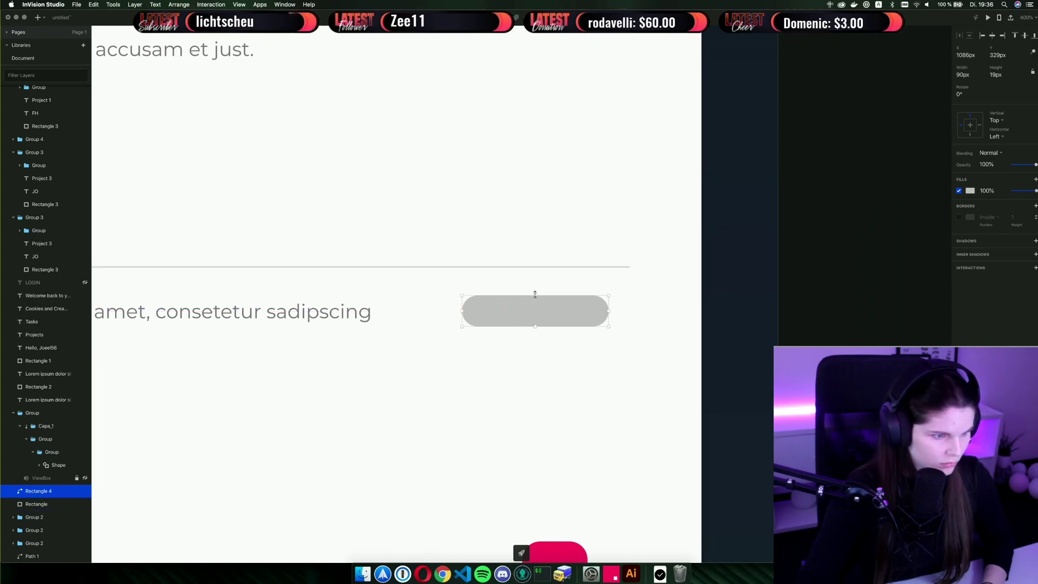
{"action": "left_click_drag", "start_coordinate": [535, 295], "coordinate": [535, 292]}
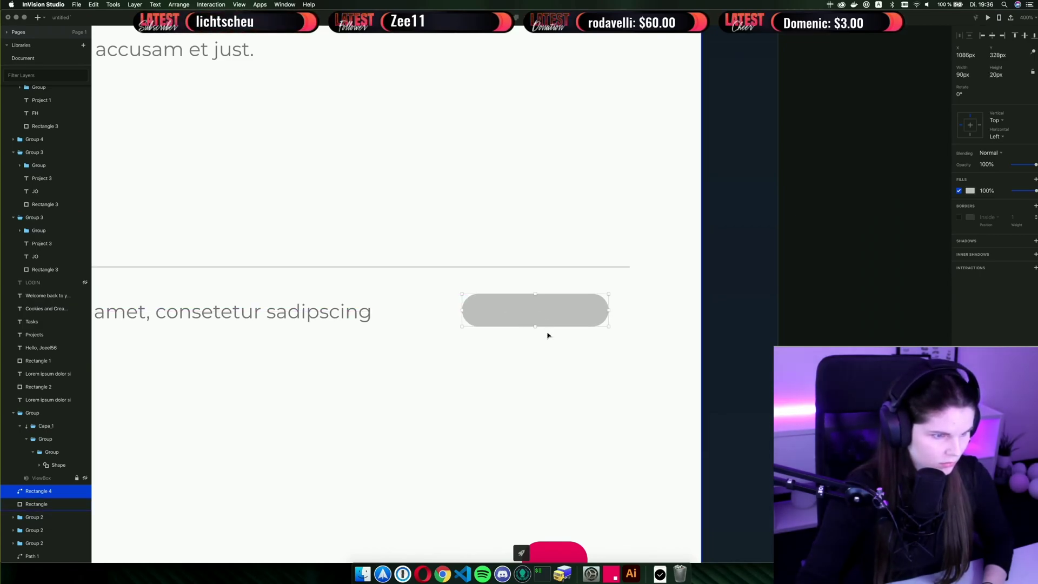
{"action": "left_click_drag", "start_coordinate": [536, 327], "coordinate": [572, 316]}
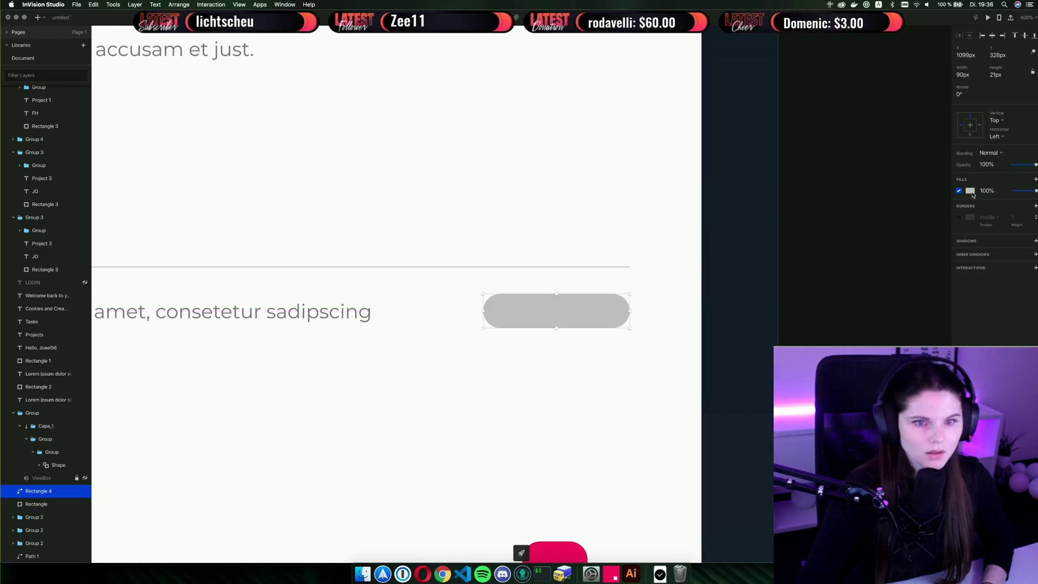
Try to sample the check icon's green as the pill's fill with the eyedropper.
{"action": "left_click", "coordinate": [971, 191]}
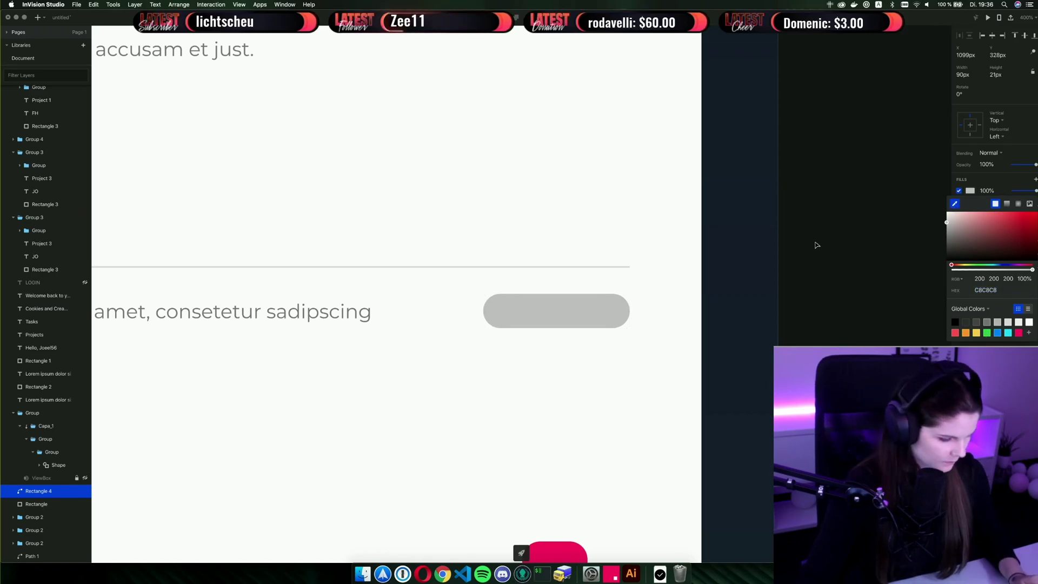
{"action": "key", "text": "super+minus"}
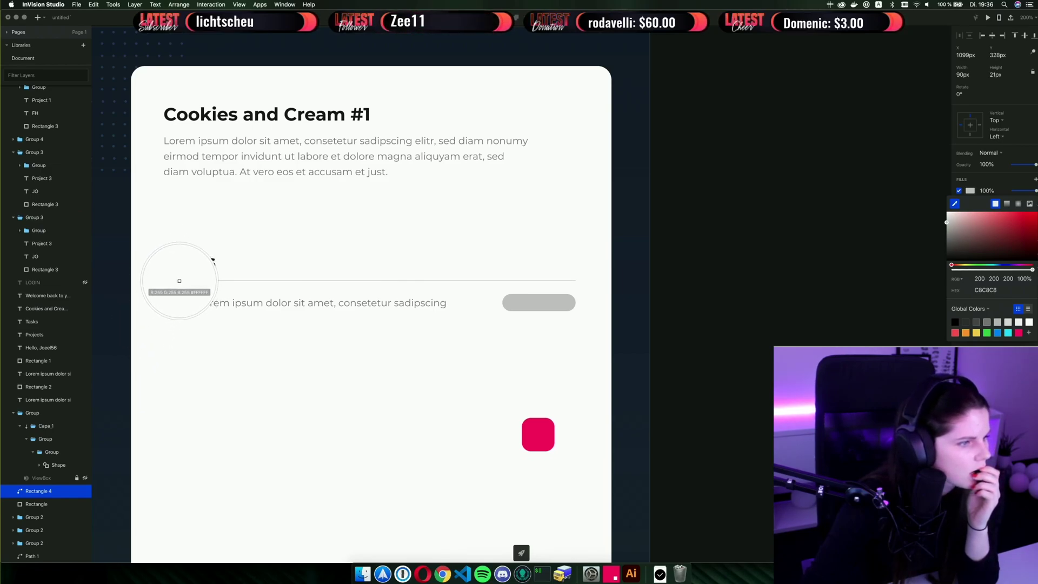
{"action": "left_click", "coordinate": [182, 332]}
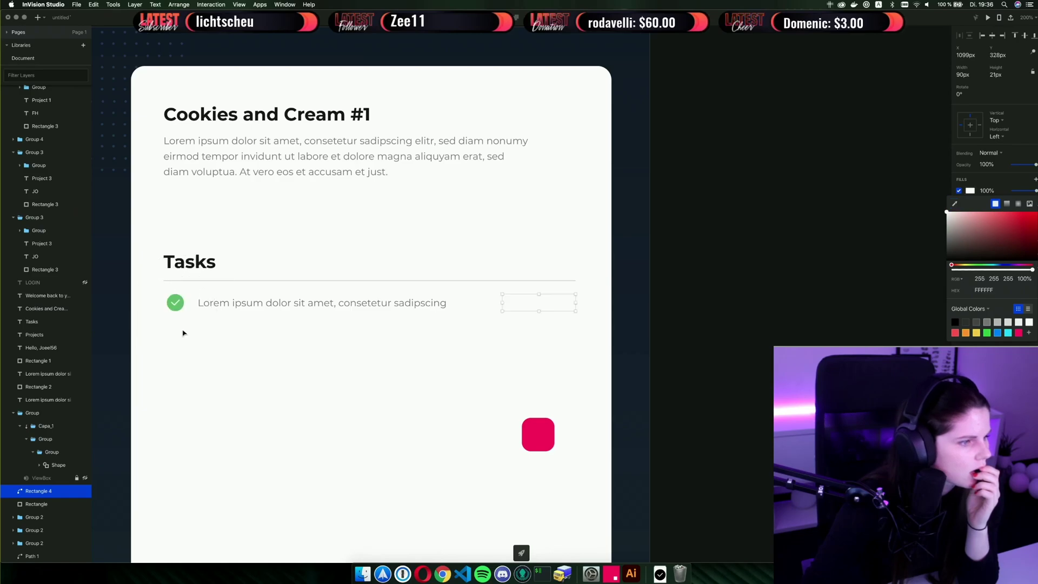
Copy the hex color 69BD74 from the check icon's green shape.
{"action": "left_click", "coordinate": [175, 303]}
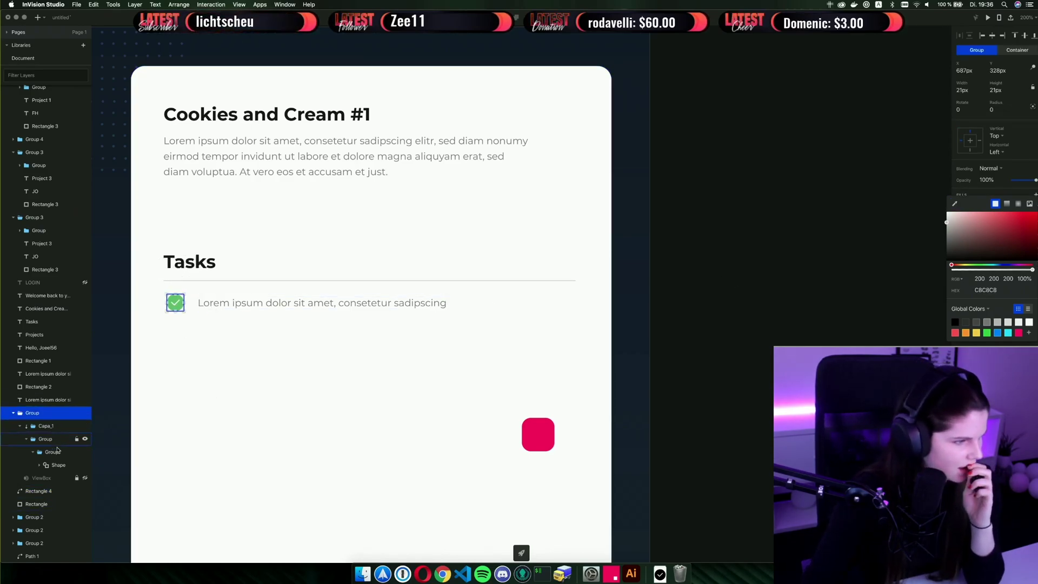
{"action": "left_click", "coordinate": [58, 465]}
{"action": "left_click_drag", "start_coordinate": [997, 290], "coordinate": [960, 291]}
{"action": "key", "text": "super+c"}
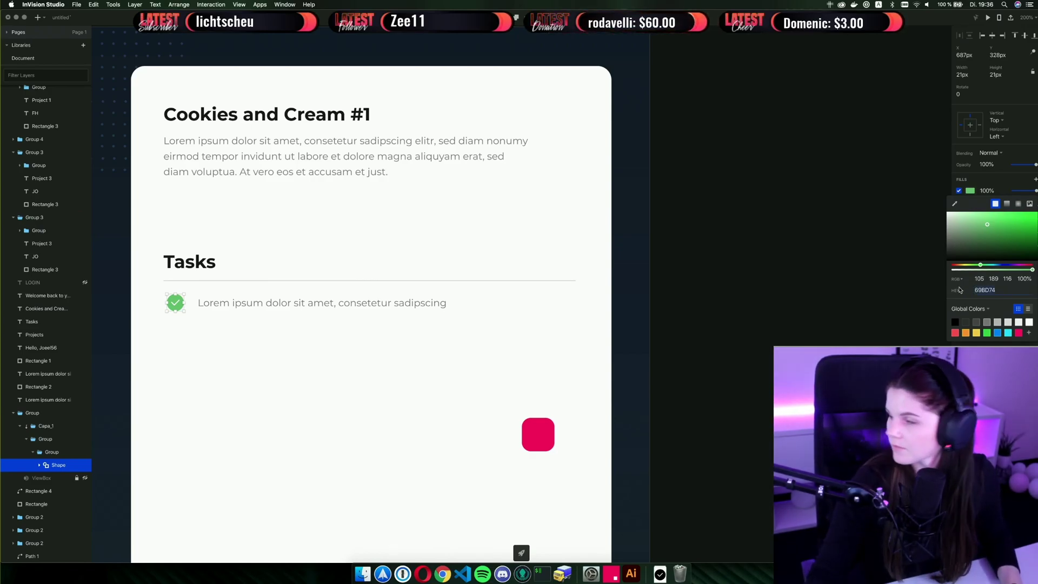
{"action": "key", "text": "Return"}
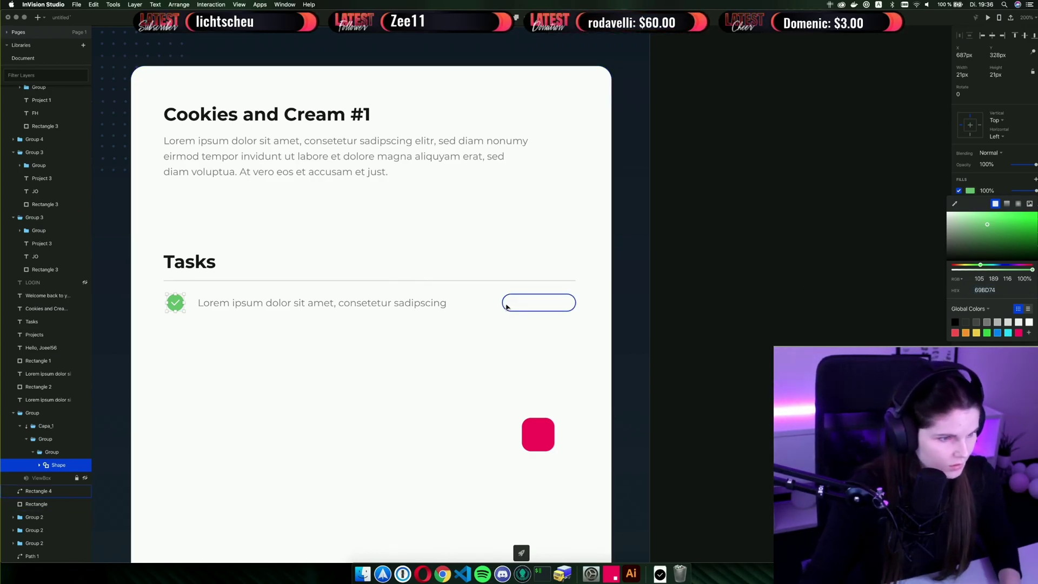
Fill the pill beside the task text with the copied color 69BD74 and reduce the fill's opacity to 41%.
{"action": "left_click", "coordinate": [505, 301]}
{"action": "left_click", "coordinate": [998, 290]}
{"action": "key", "text": "super+v"}
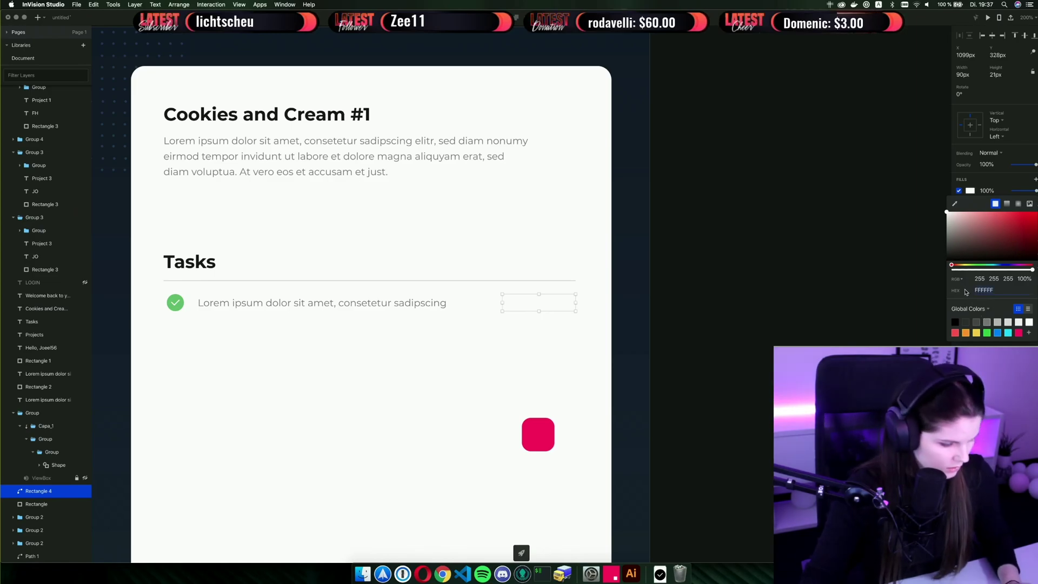
{"action": "left_click", "coordinate": [855, 308]}
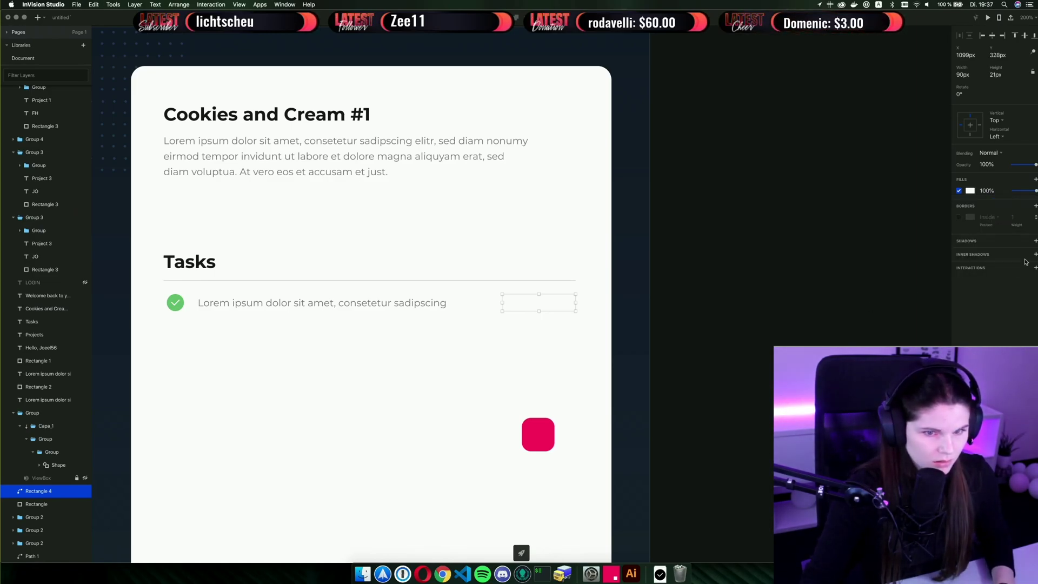
{"action": "left_click", "coordinate": [970, 190]}
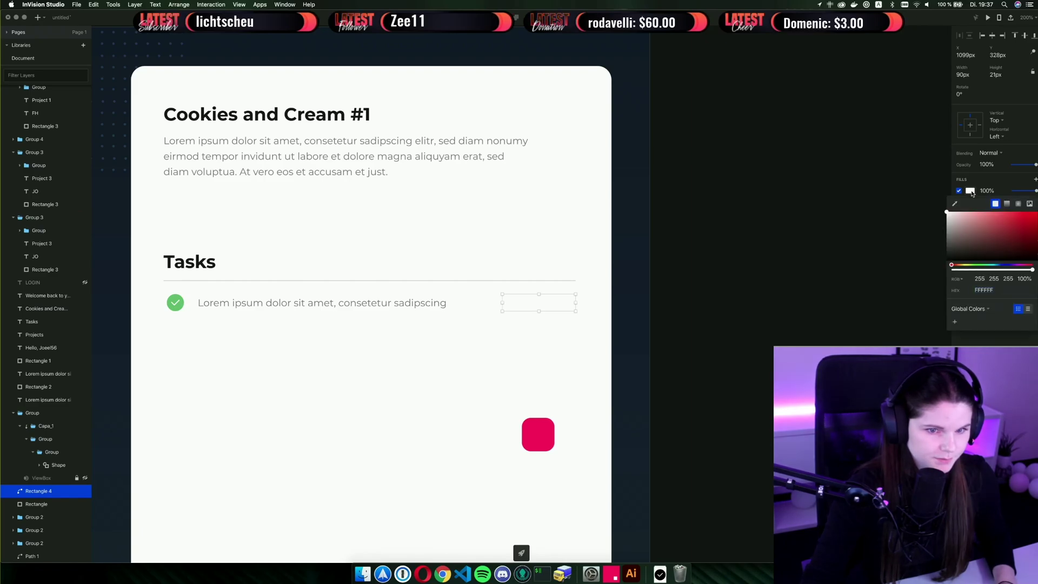
{"action": "key", "text": "super+v"}
{"action": "key", "text": "Return"}
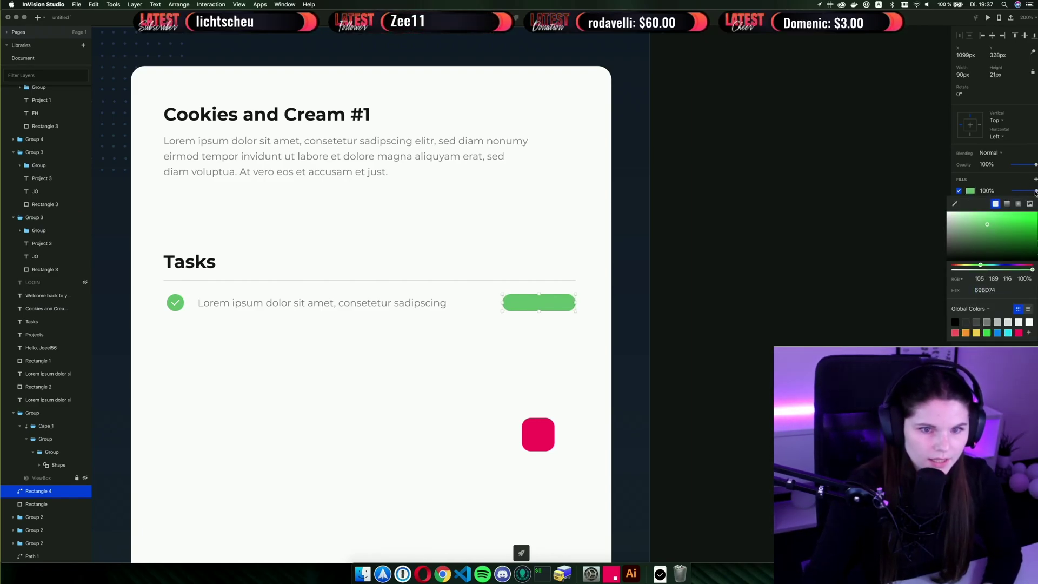
{"action": "left_click_drag", "start_coordinate": [1033, 193], "coordinate": [1026, 194]}
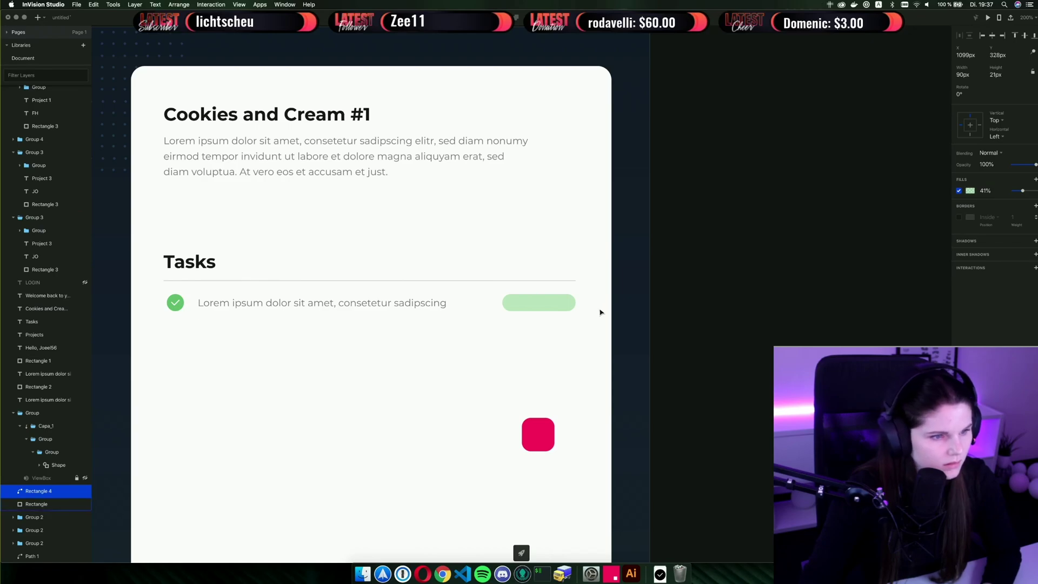
Narrow the green pill slightly from its left side, keeping its right end aligned with the divider.
{"action": "double_click", "coordinate": [511, 306]}
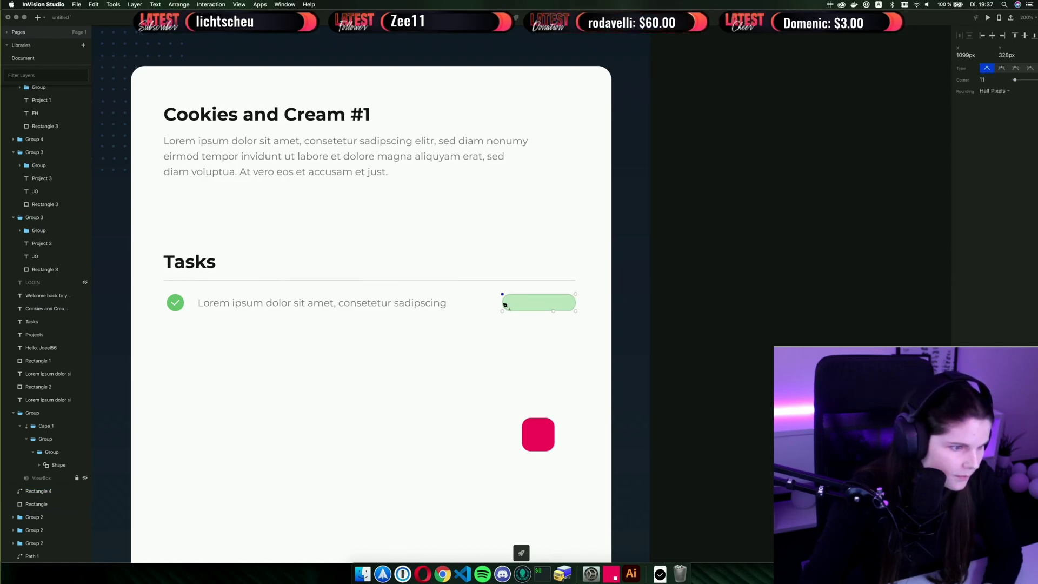
{"action": "key", "text": "Escape"}
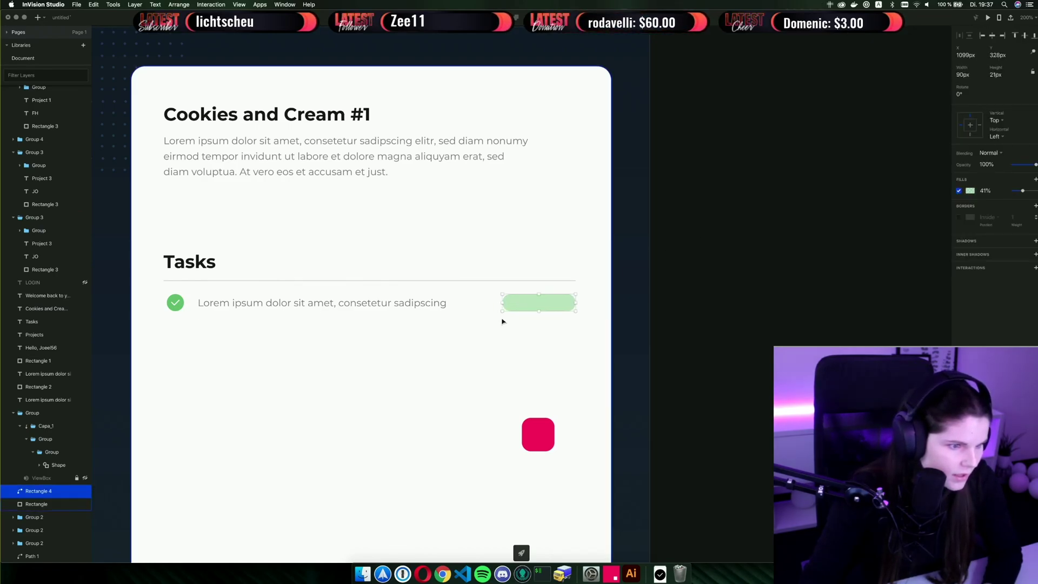
{"action": "left_click_drag", "start_coordinate": [512, 303], "coordinate": [517, 303]}
{"action": "left_click", "coordinate": [534, 329]}
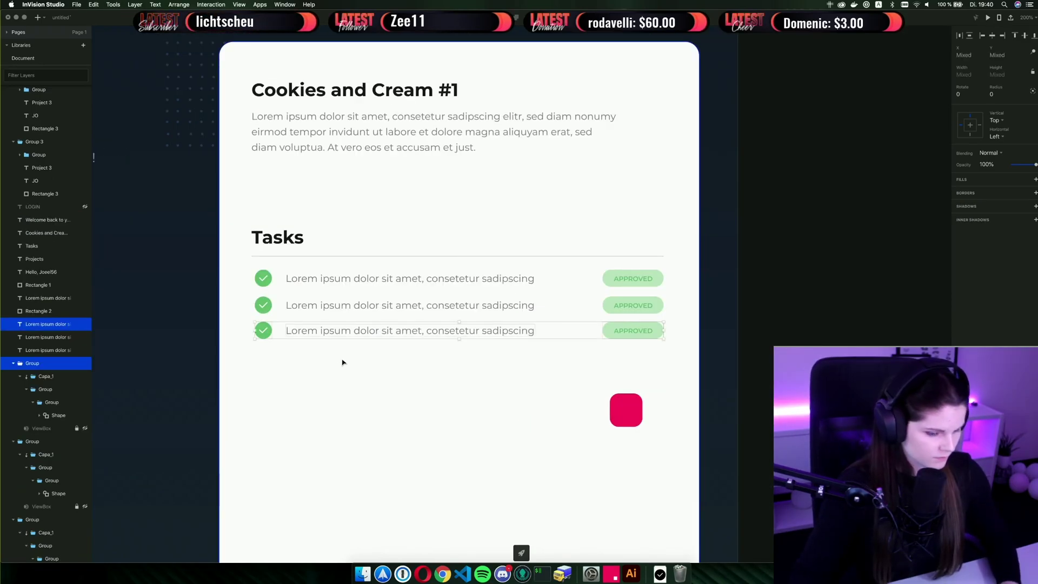
Draw a rectangular spacer about 29 × 12 px and place it directly beneath the second task's check icon.
{"action": "left_click", "coordinate": [269, 293]}
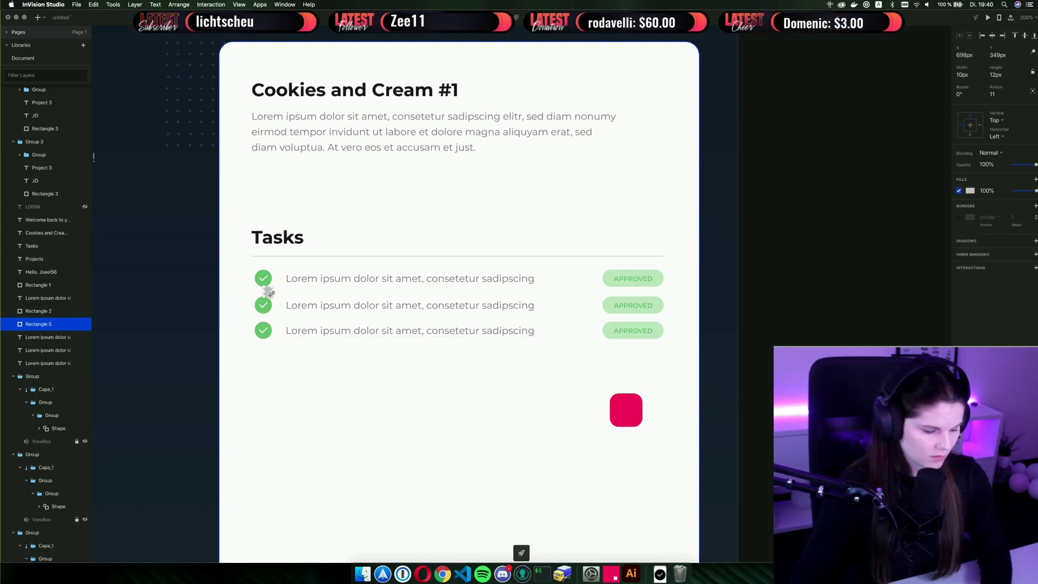
{"action": "left_click", "coordinate": [39, 19]}
{"action": "left_click", "coordinate": [64, 72]}
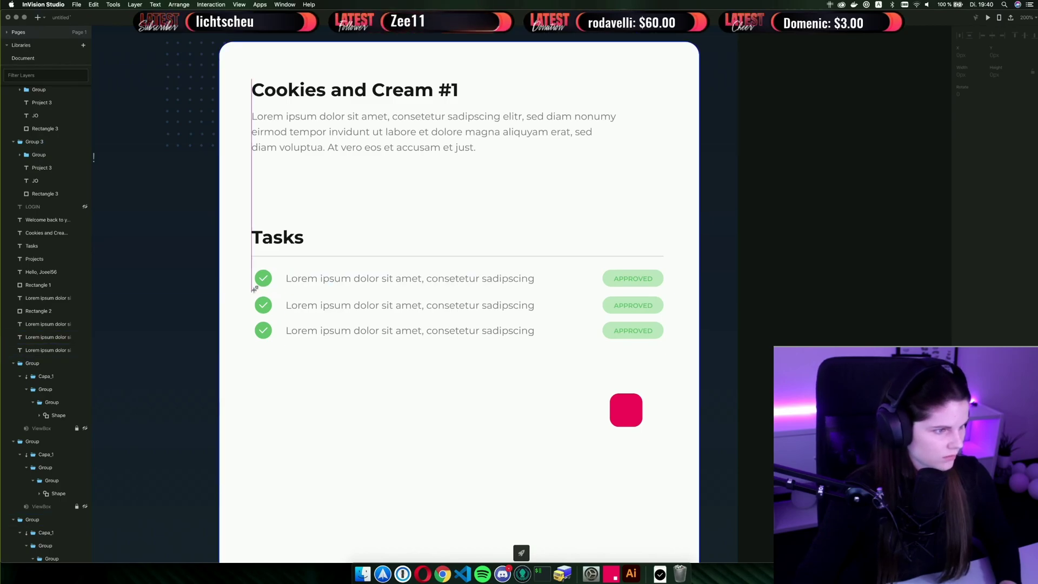
{"action": "left_click_drag", "start_coordinate": [279, 291], "coordinate": [272, 324]}
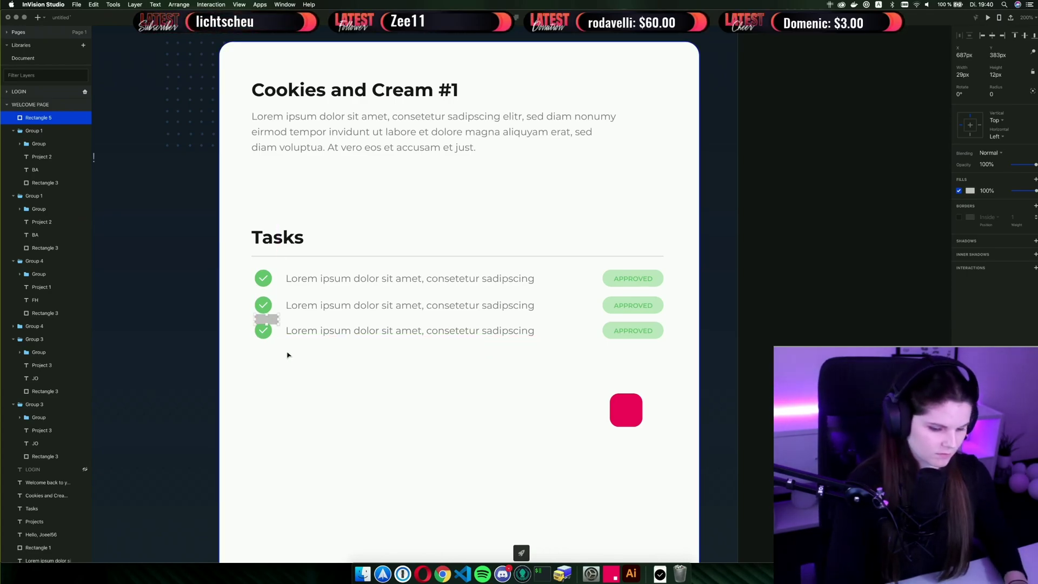
{"action": "key", "text": "super+equal"}
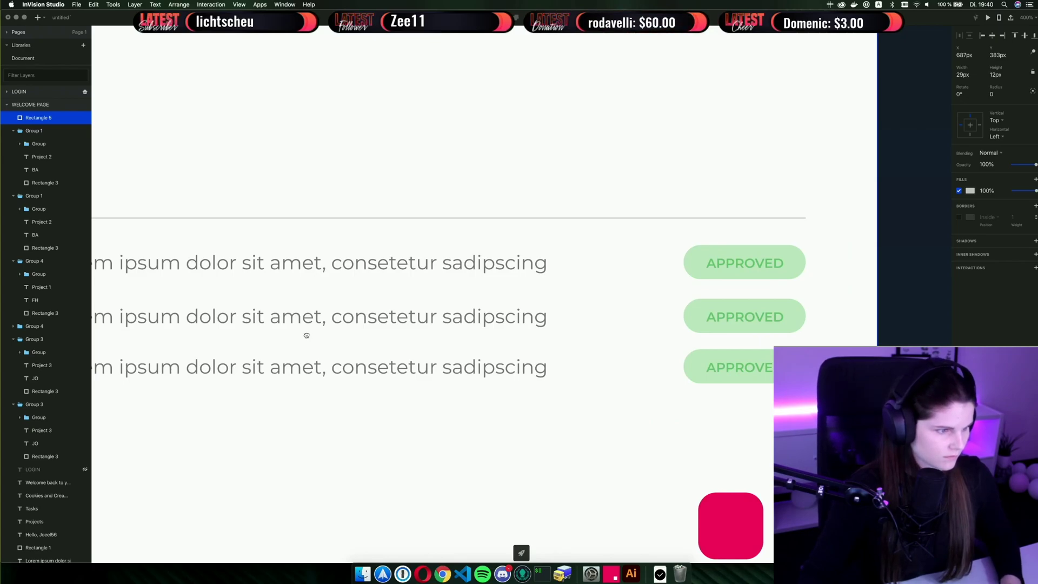
{"action": "scroll", "coordinate": [307, 335], "scroll_direction": "left", "scroll_amount": 5}
{"action": "left_click_drag", "start_coordinate": [185, 335], "coordinate": [184, 332]}
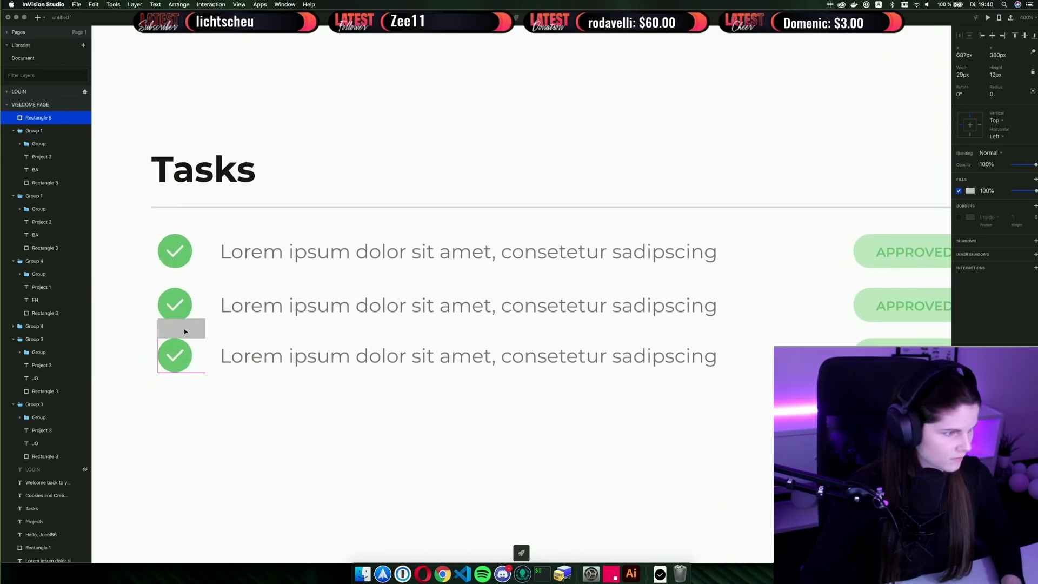
Move the third task's check icon, text and APPROVED pill down together so they start at the spacer's lower edge.
{"action": "left_click", "coordinate": [187, 359]}
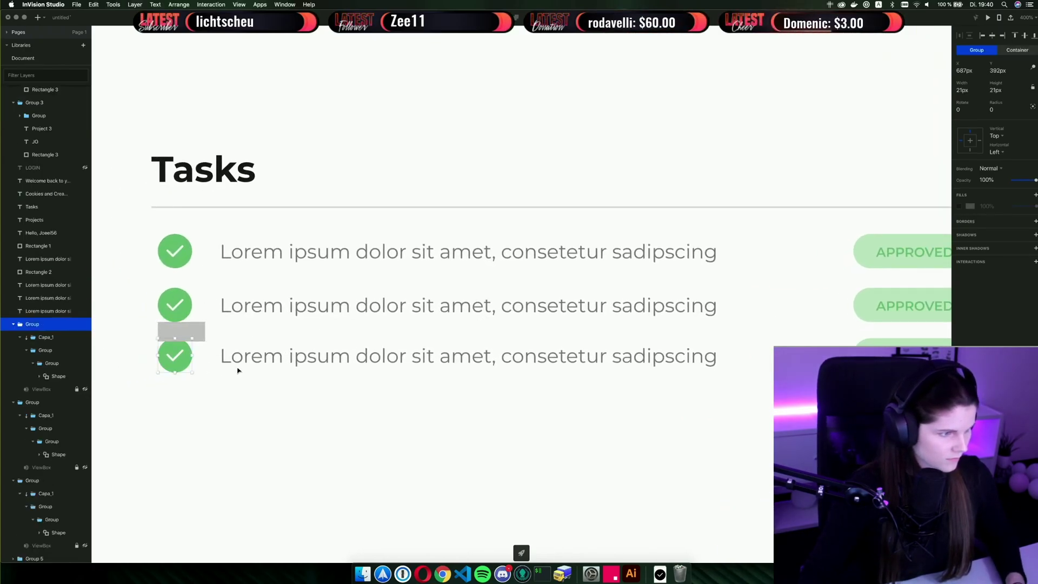
{"action": "left_click", "coordinate": [253, 363], "text": "shift"}
{"action": "left_click", "coordinate": [909, 354], "text": "shift"}
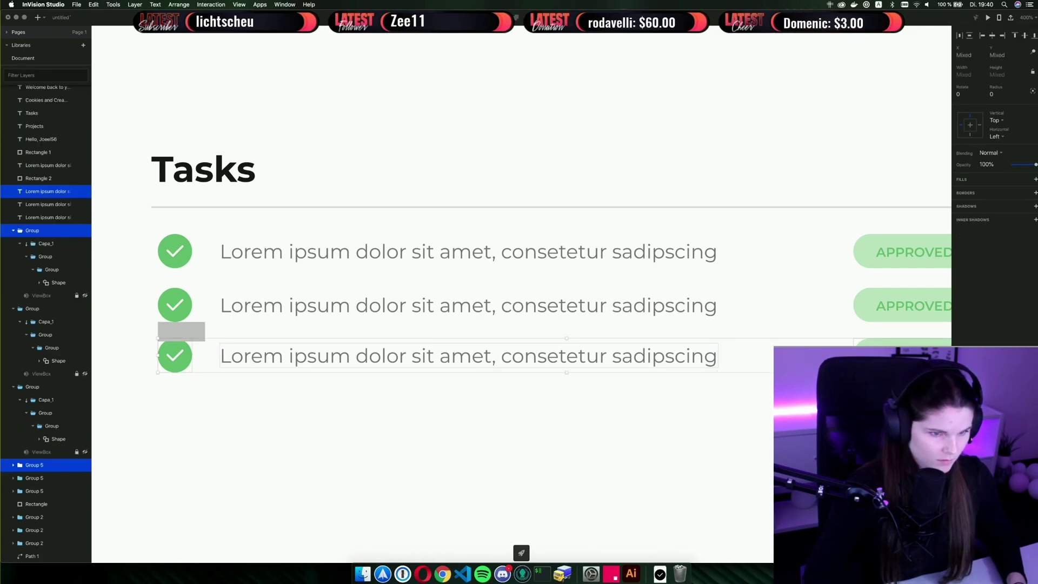
{"action": "key", "text": "Down"}
{"action": "key", "text": "Down"}
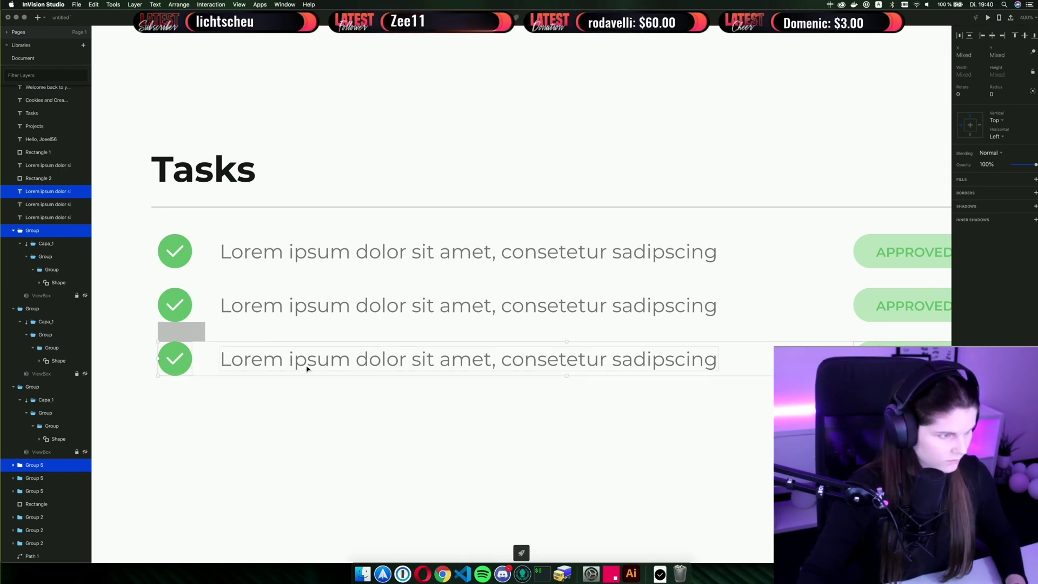
Select the third task's check icon and activate the Ellipse tool for an empty status circle.
{"action": "left_click", "coordinate": [183, 334]}
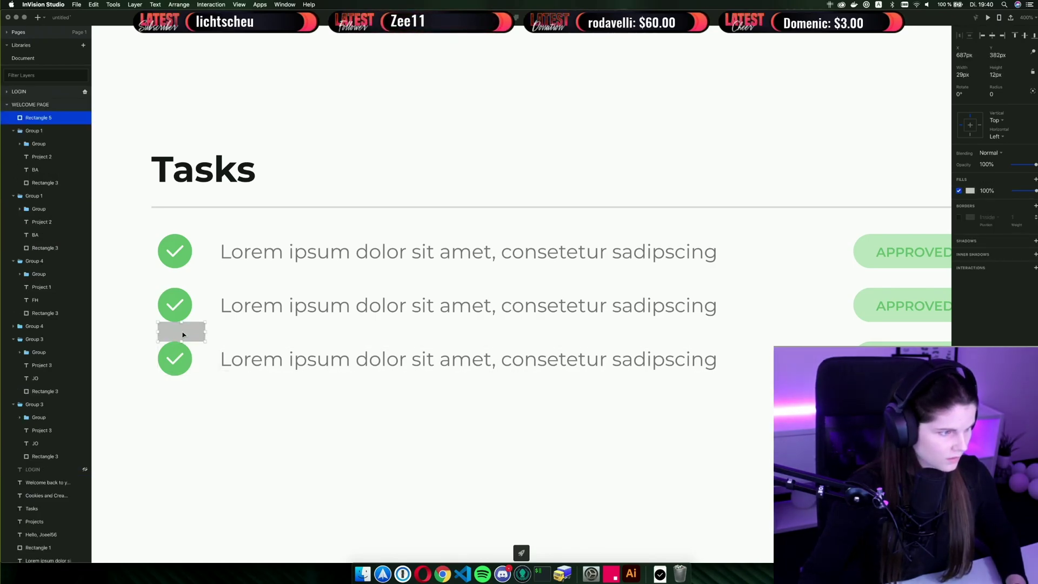
{"action": "left_click", "coordinate": [175, 359]}
{"action": "left_click", "coordinate": [39, 17]}
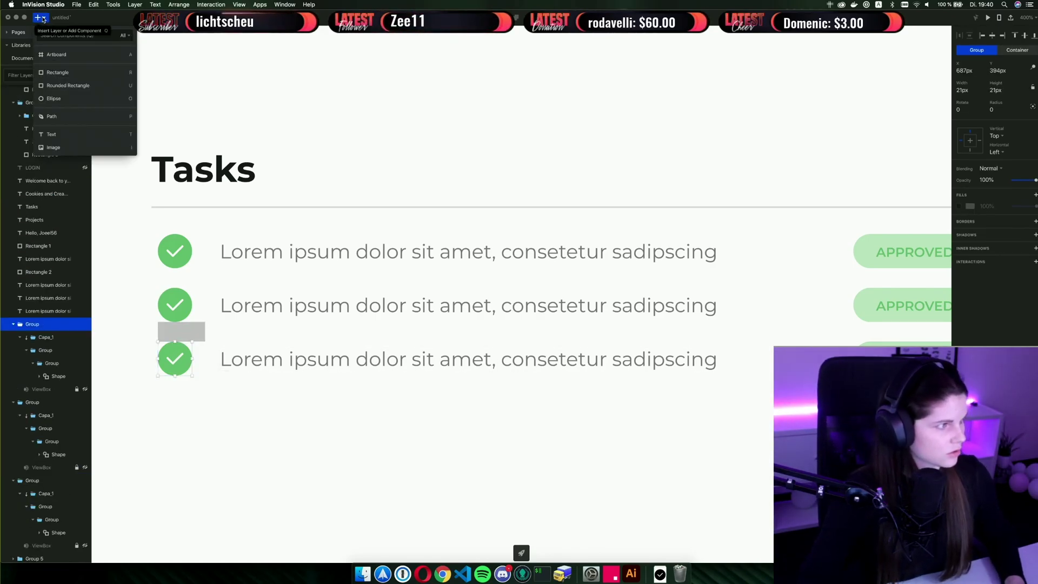
{"action": "left_click", "coordinate": [61, 99]}
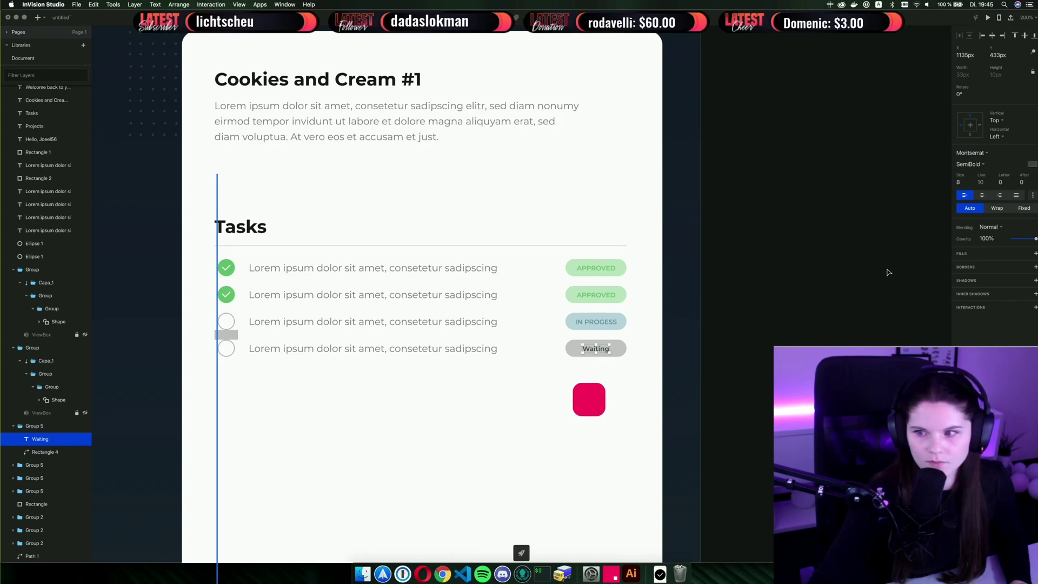
{"action": "left_click", "coordinate": [862, 282]}
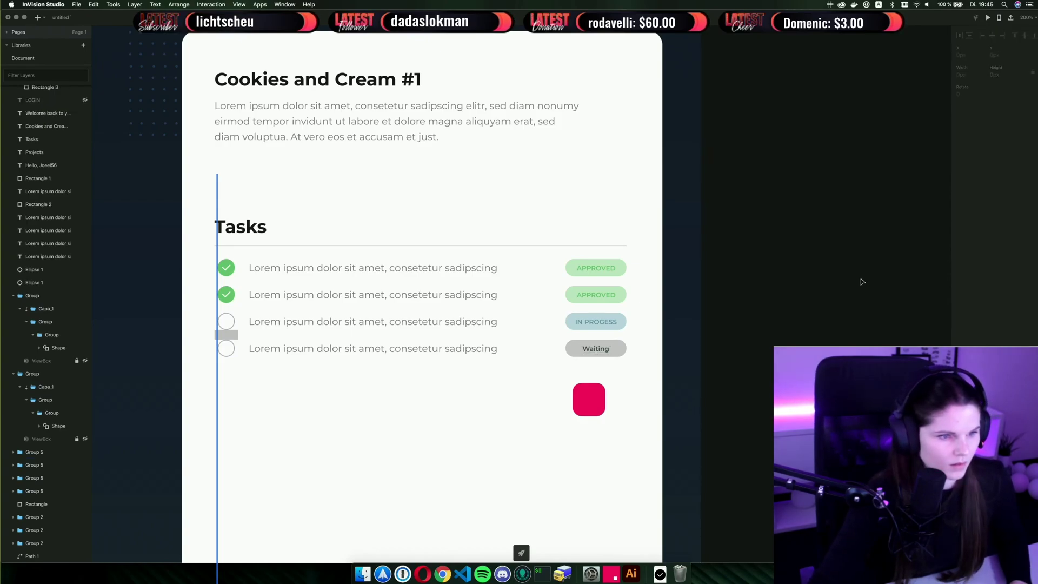
{"action": "left_click", "coordinate": [509, 374]}
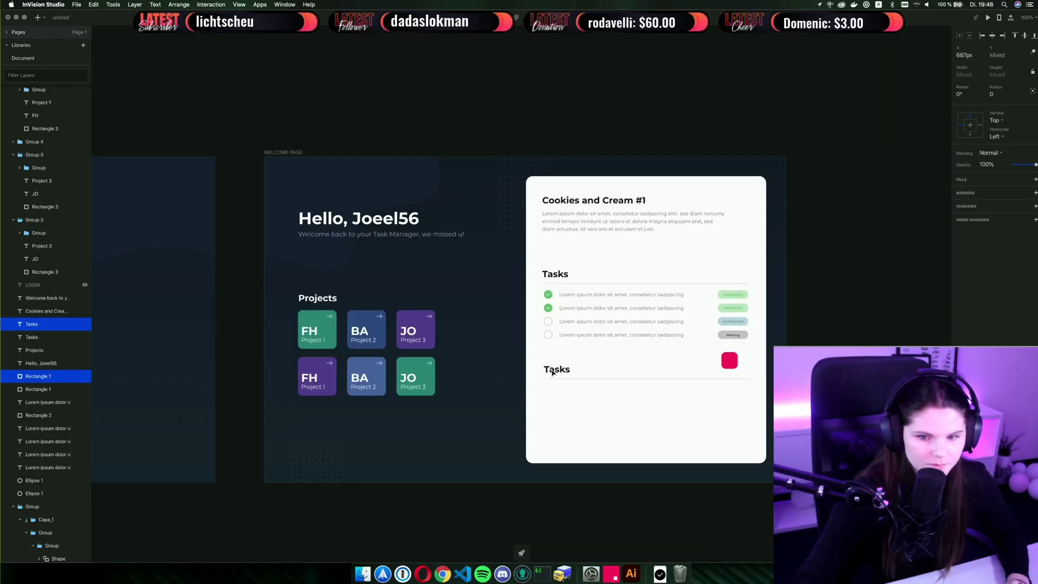
Change the text of the duplicated Tasks heading below the task list to Inbox.
{"action": "double_click", "coordinate": [552, 372]}
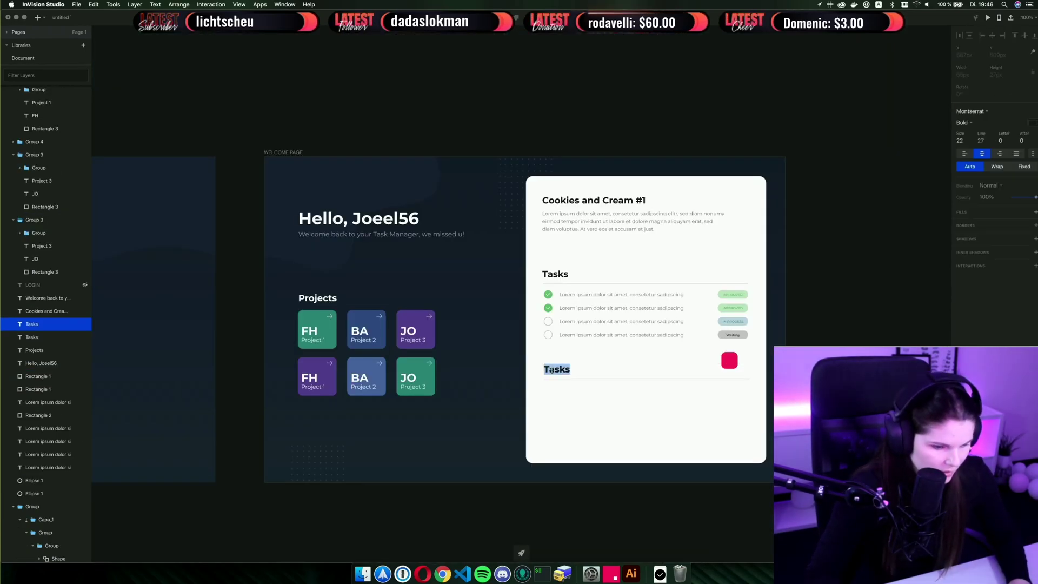
{"action": "type", "text": "INBOX"}
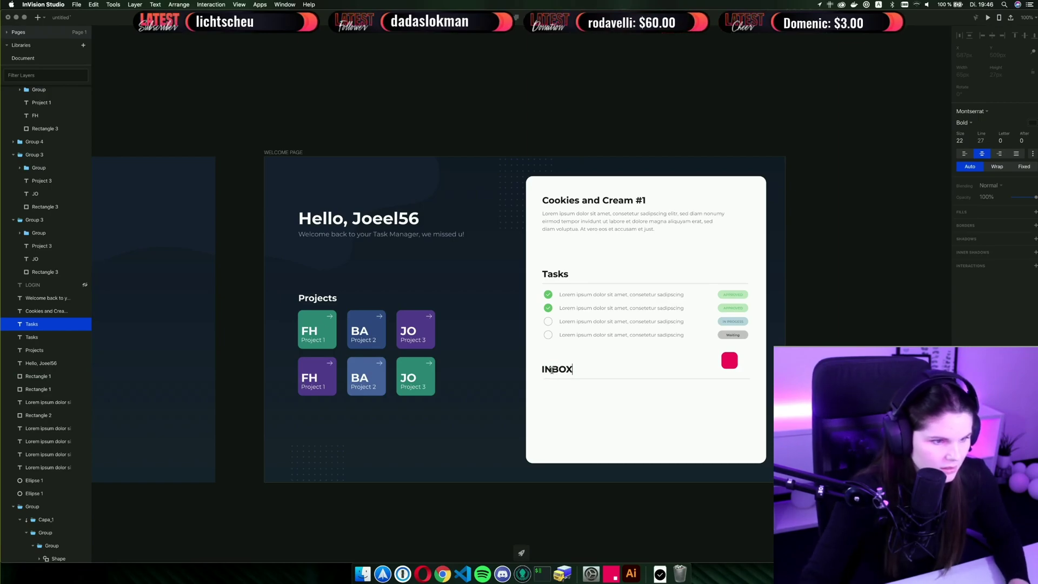
{"action": "key", "text": "super+a"}
{"action": "key", "text": "BackSpace"}
{"action": "type", "text": "Inbo"}
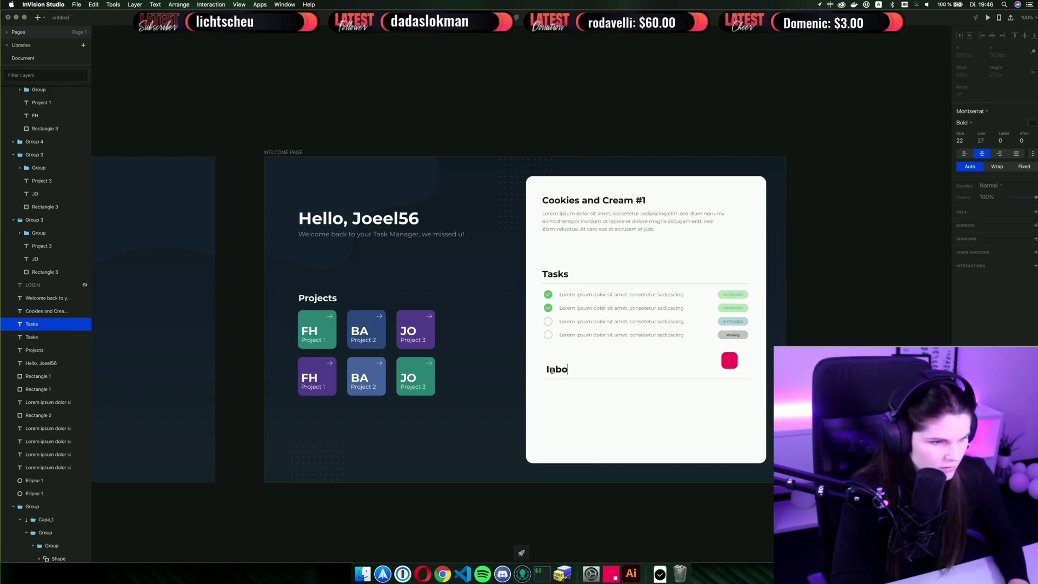
{"action": "type", "text": "x"}
{"action": "key", "text": "Escape"}
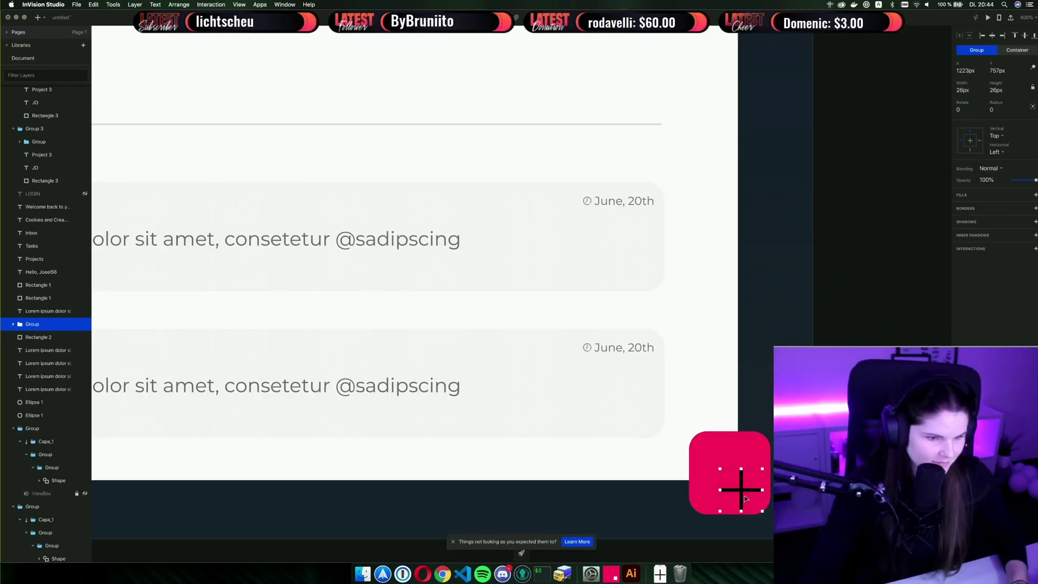
Center the plus icon on the pink rounded button and change the fill color of its nested path.
{"action": "left_click_drag", "start_coordinate": [745, 499], "coordinate": [733, 477]}
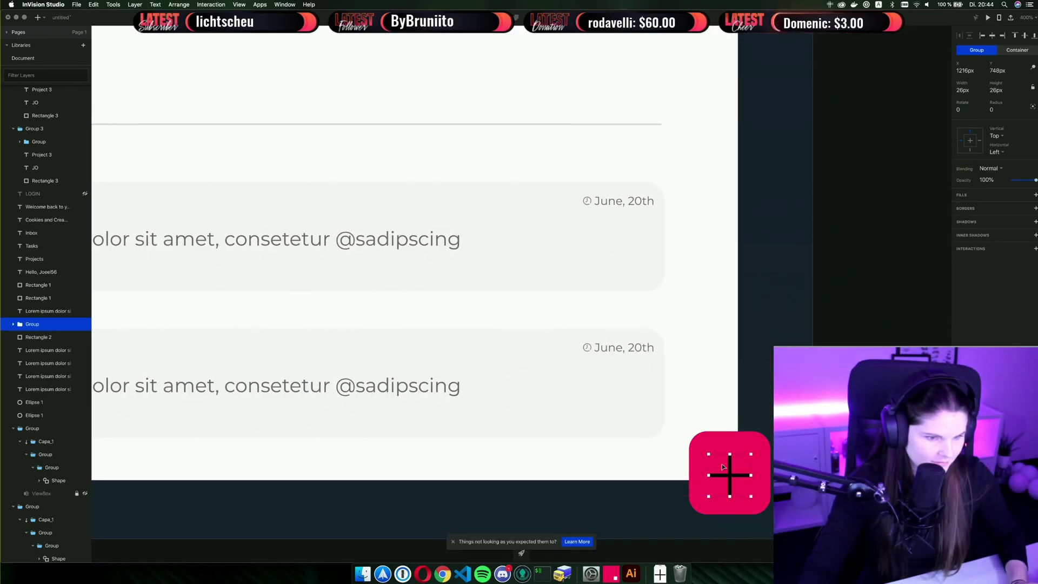
{"action": "left_click", "coordinate": [14, 324]}
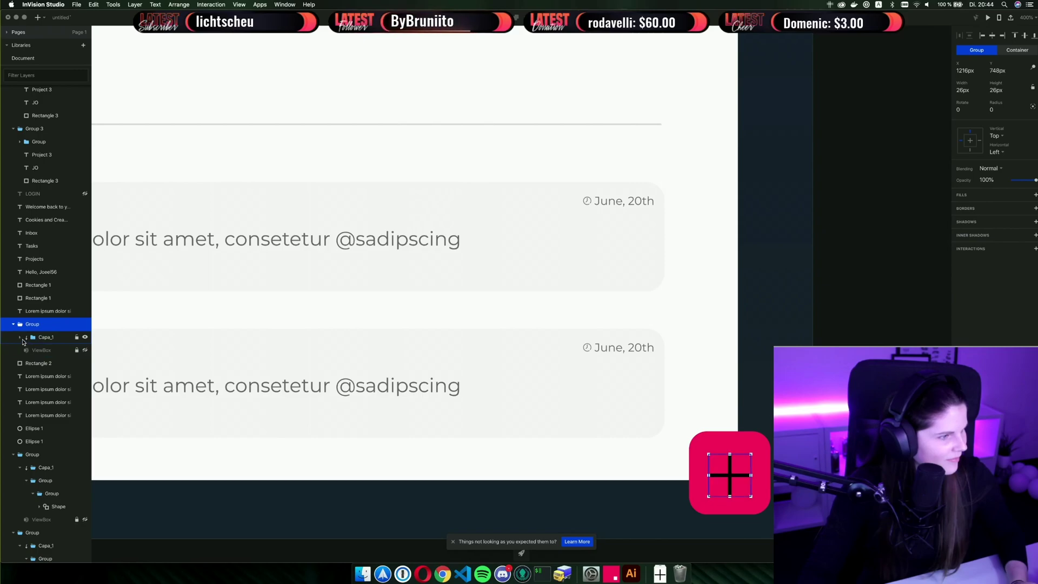
{"action": "left_click", "coordinate": [20, 338]}
{"action": "left_click", "coordinate": [26, 352]}
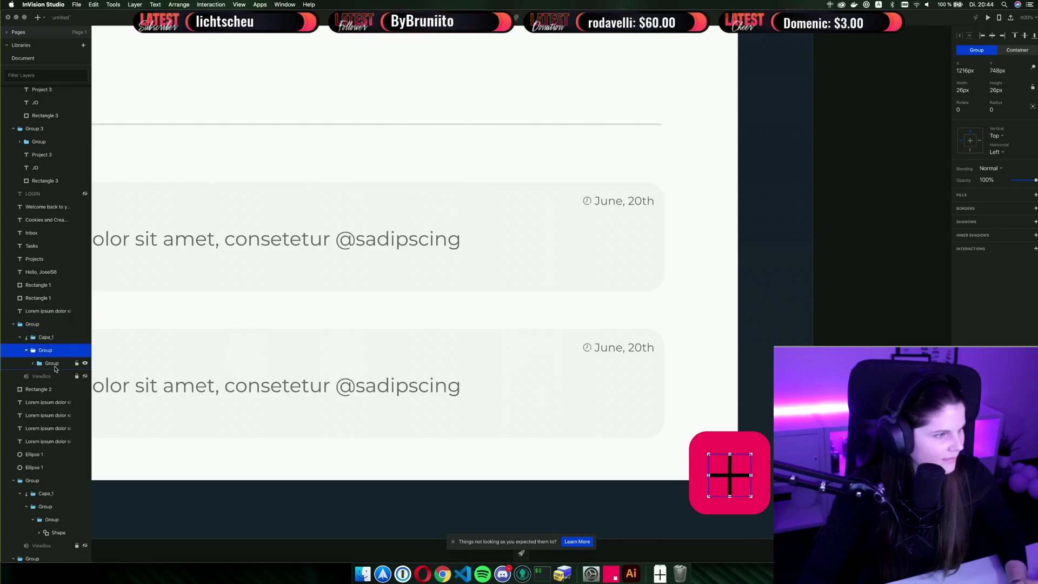
{"action": "left_click", "coordinate": [32, 364]}
{"action": "left_click", "coordinate": [34, 376]}
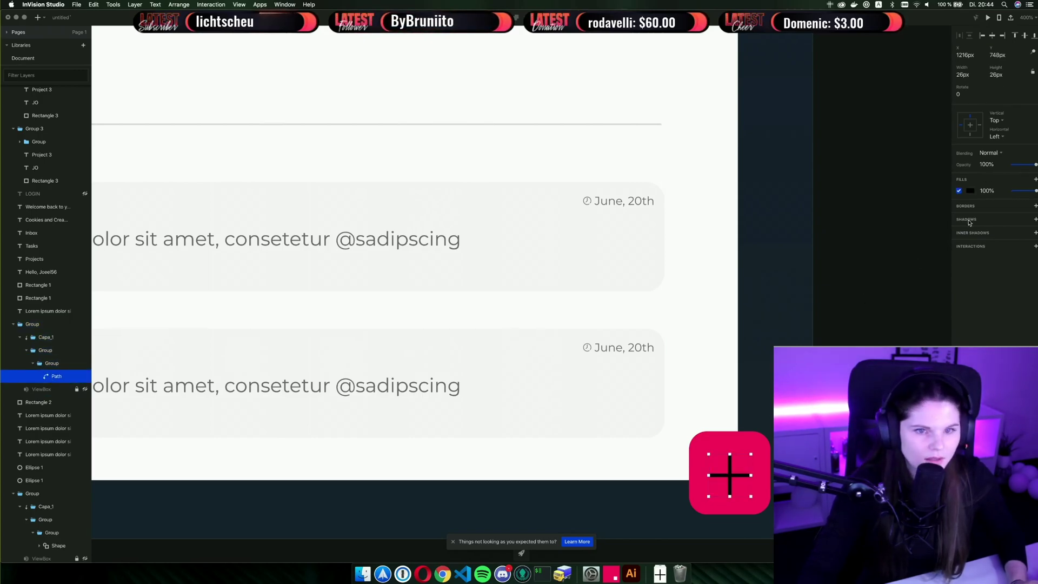
{"action": "left_click", "coordinate": [971, 191]}
{"action": "left_click_drag", "start_coordinate": [954, 217], "coordinate": [934, 211]}
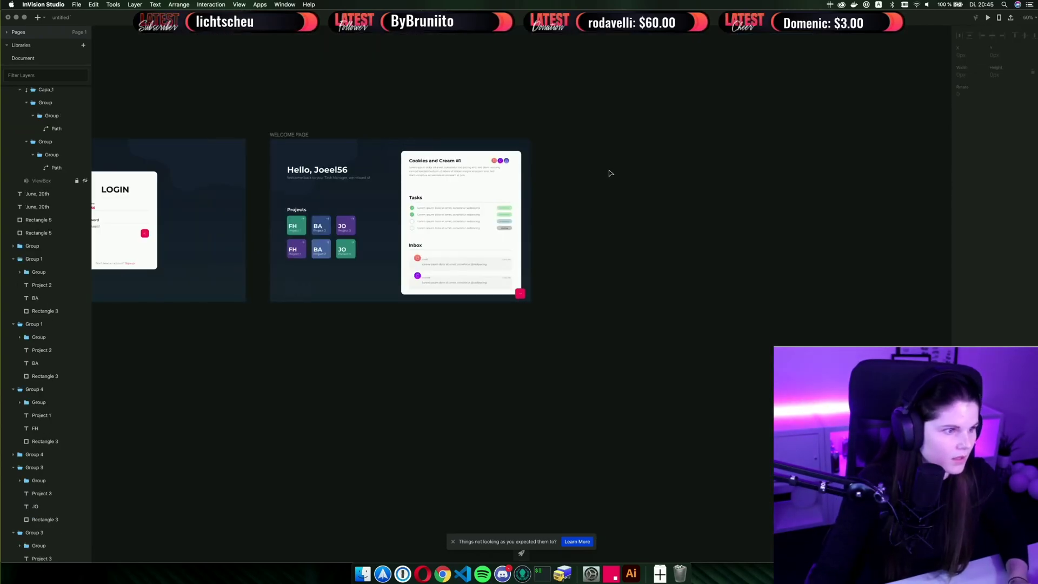
{"action": "scroll", "coordinate": [611, 174], "scroll_direction": "up", "scroll_amount": 1}
{"action": "key", "text": "super+0"}
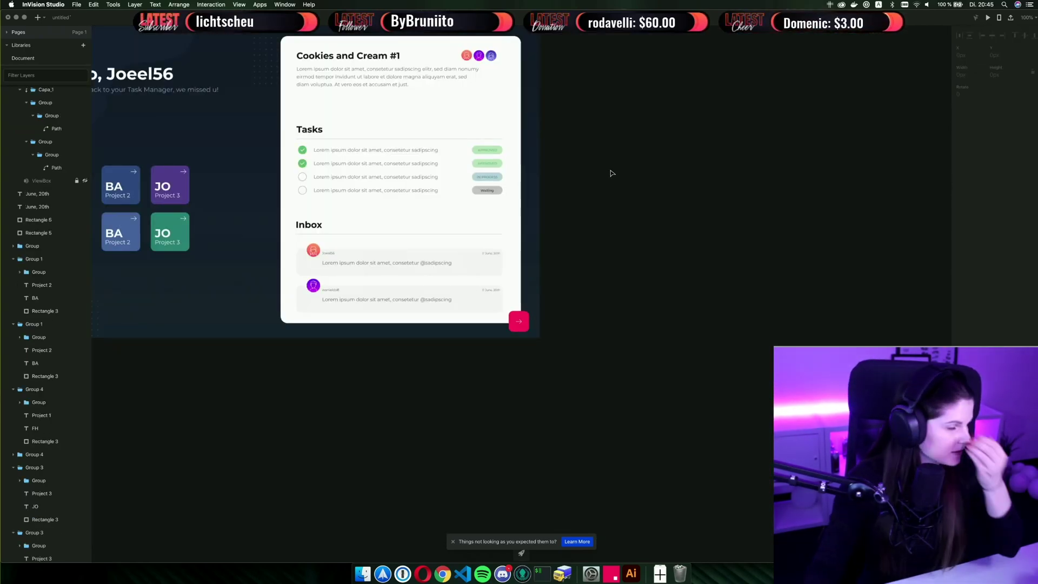
{"action": "left_click_drag", "start_coordinate": [617, 204], "coordinate": [823, 239]}
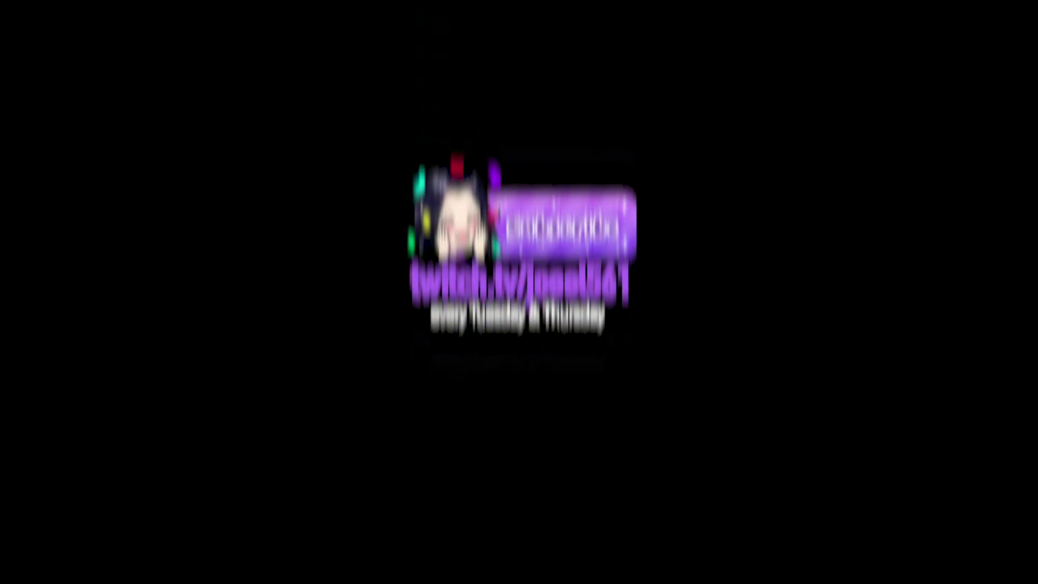